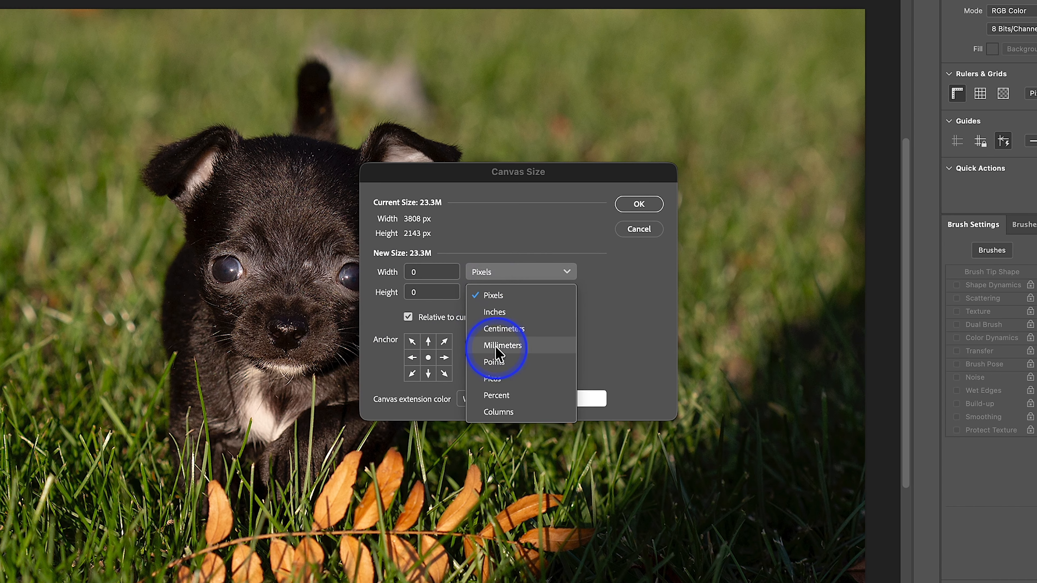
- Set the canvas extension to 3 mm in width and 3 mm in height, relative to the current dimensions
click(494, 345)
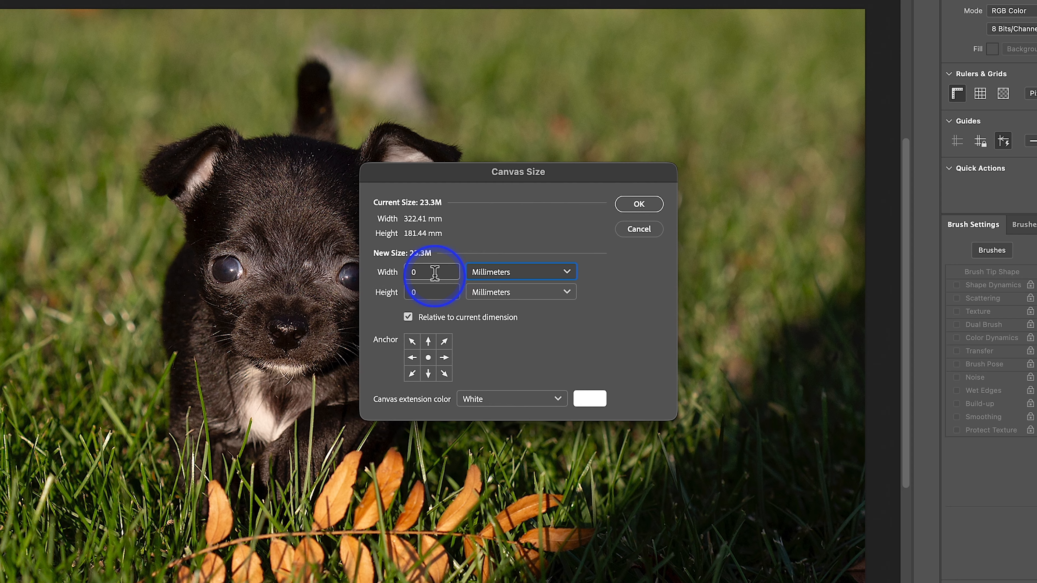
click(390, 272)
text(3)
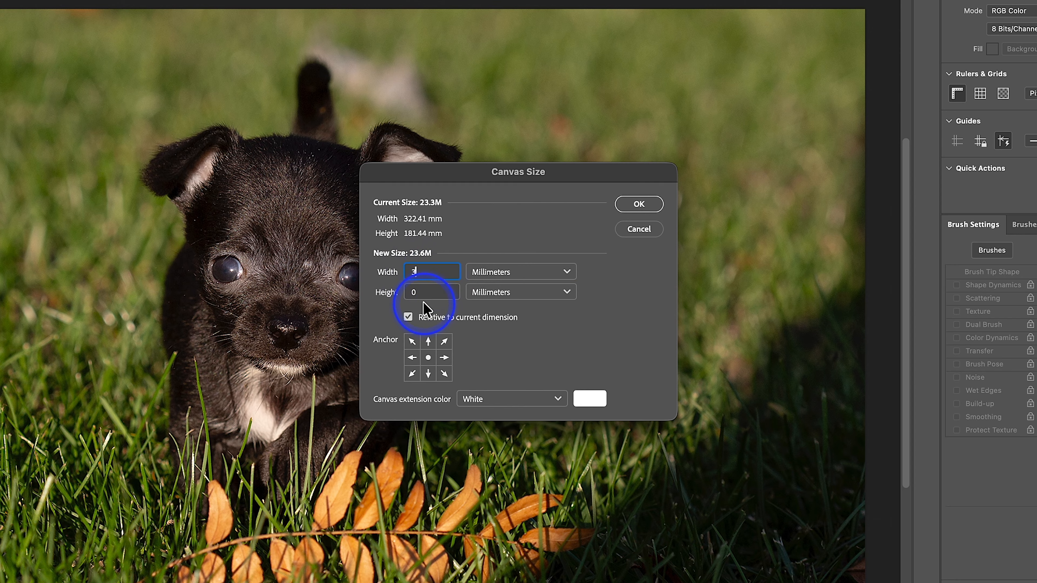
click(398, 291)
text(3)
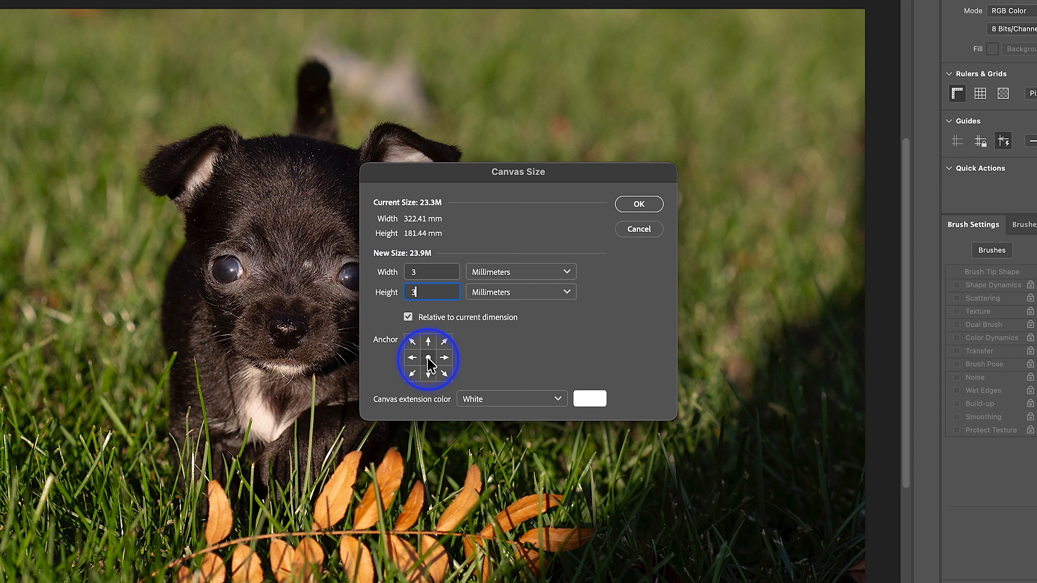
click(436, 356)
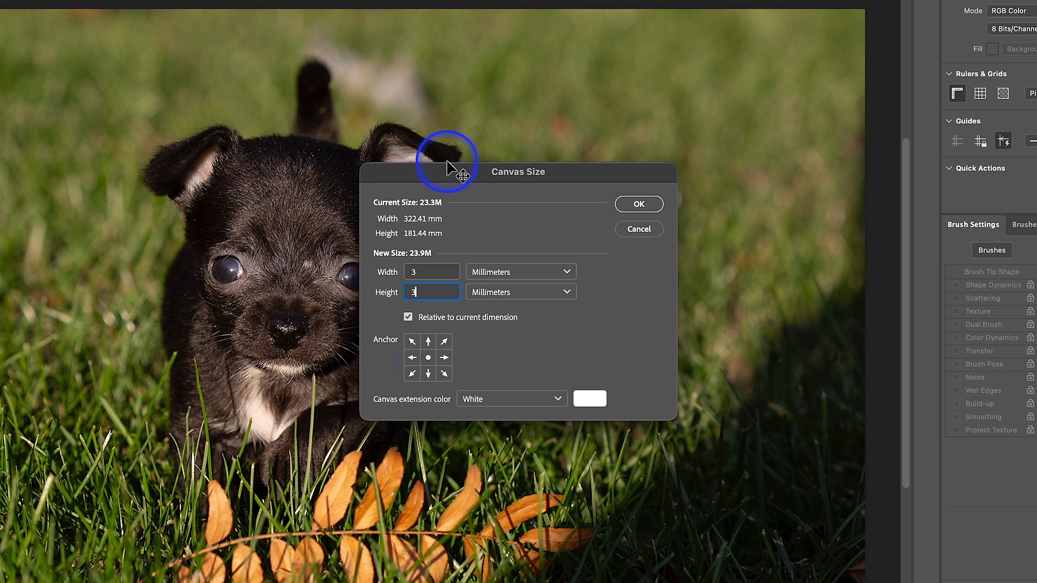
- Apply the canvas extension as a black border around the puppy photo and undo it
click(509, 403)
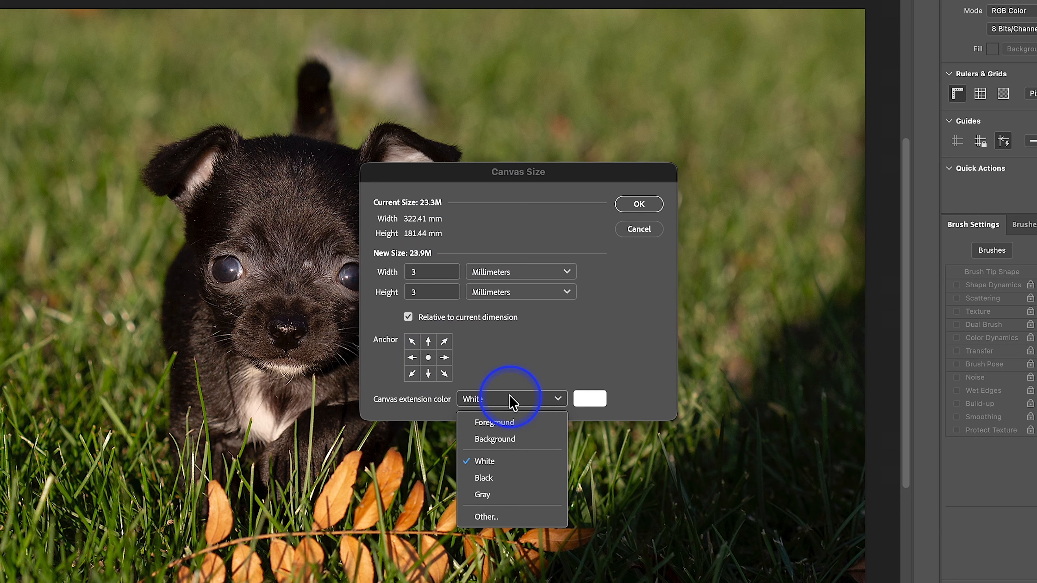
click(498, 481)
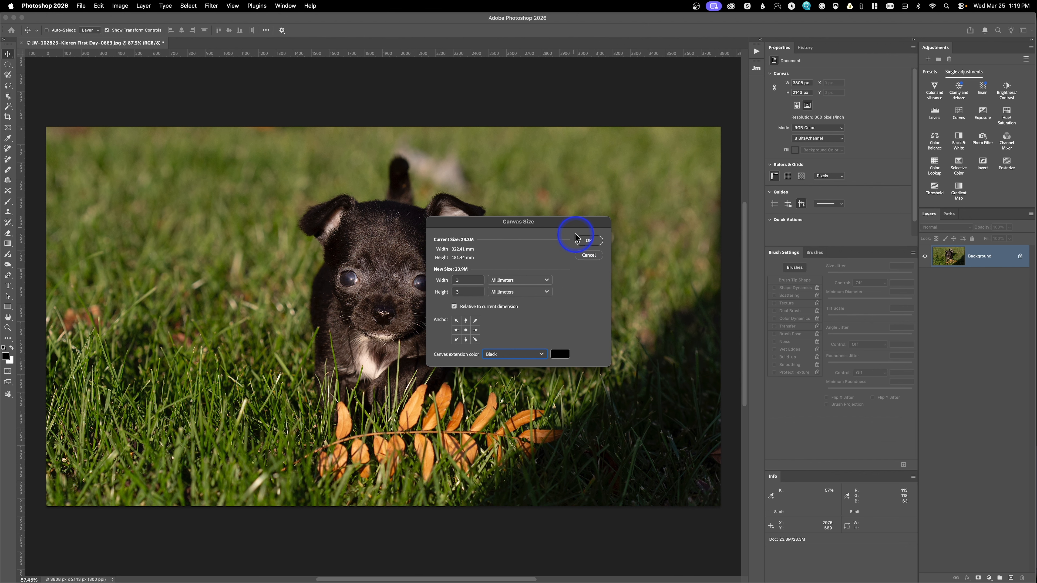
click(639, 204)
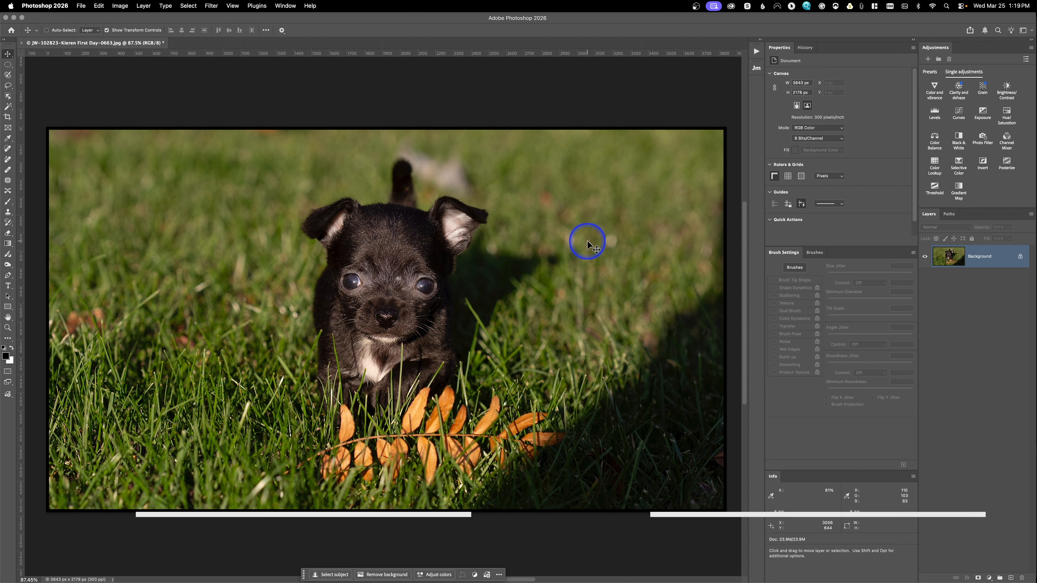
key(super+z)
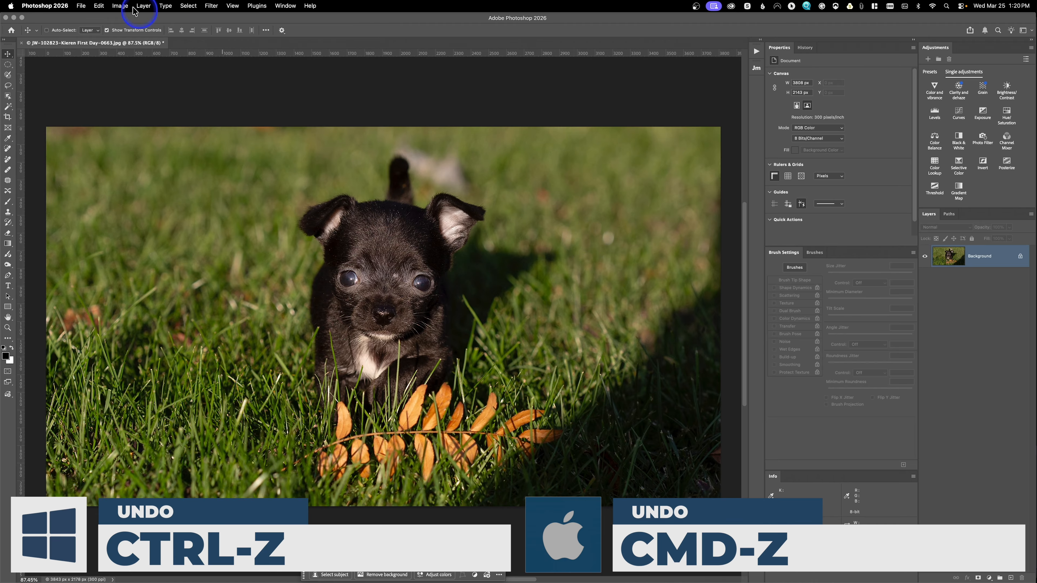
- Reopen Canvas Size and set it to millimeters, with the new size relative to the current dimension
click(122, 5)
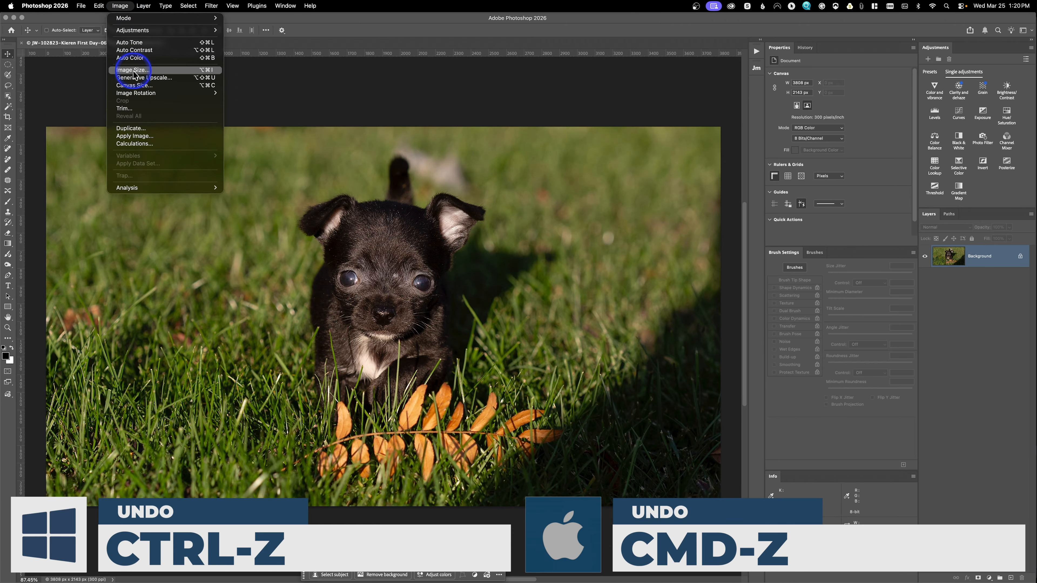
click(134, 85)
click(454, 307)
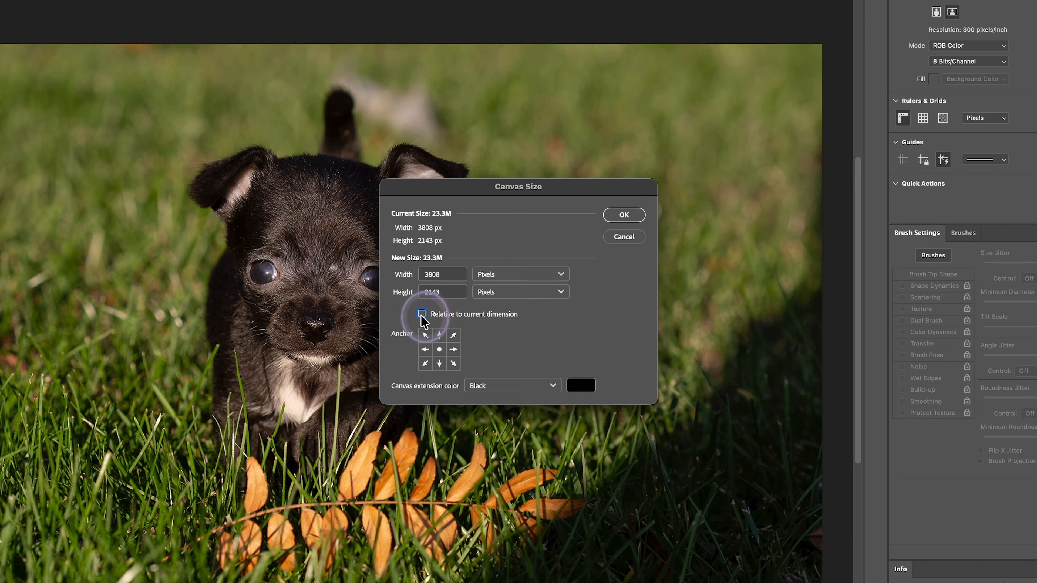
click(446, 278)
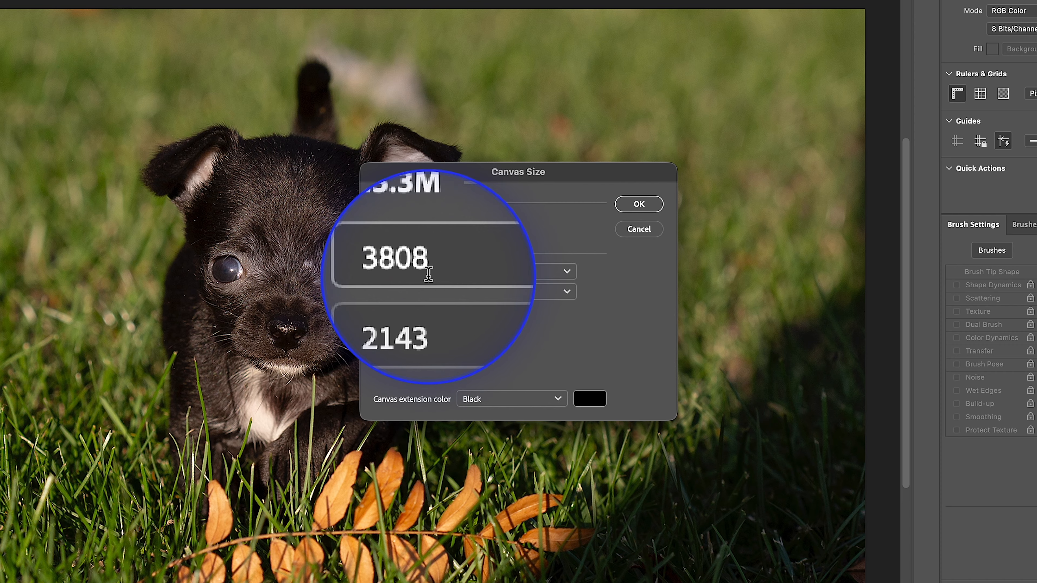
click(488, 271)
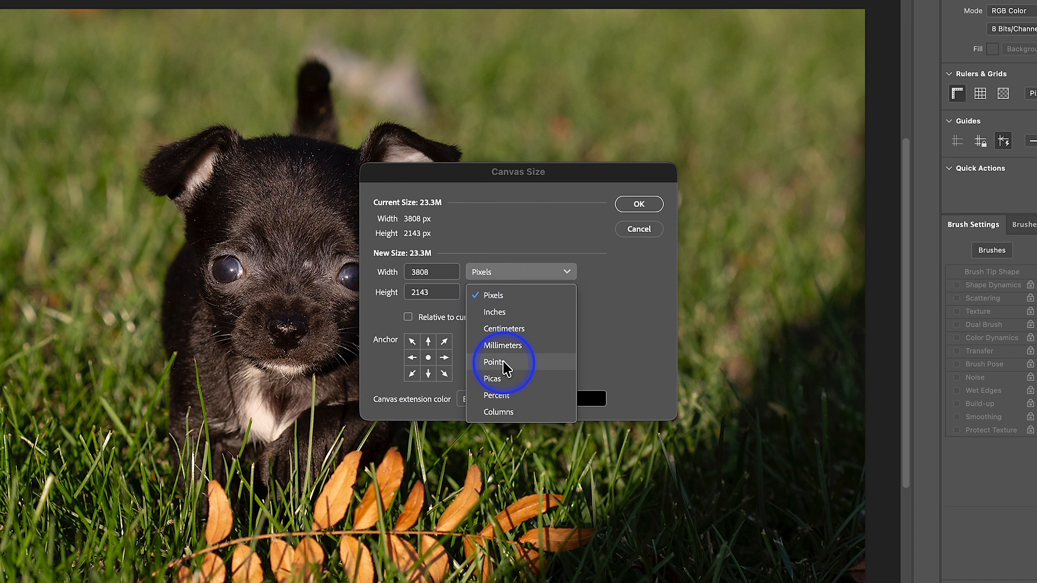
click(502, 345)
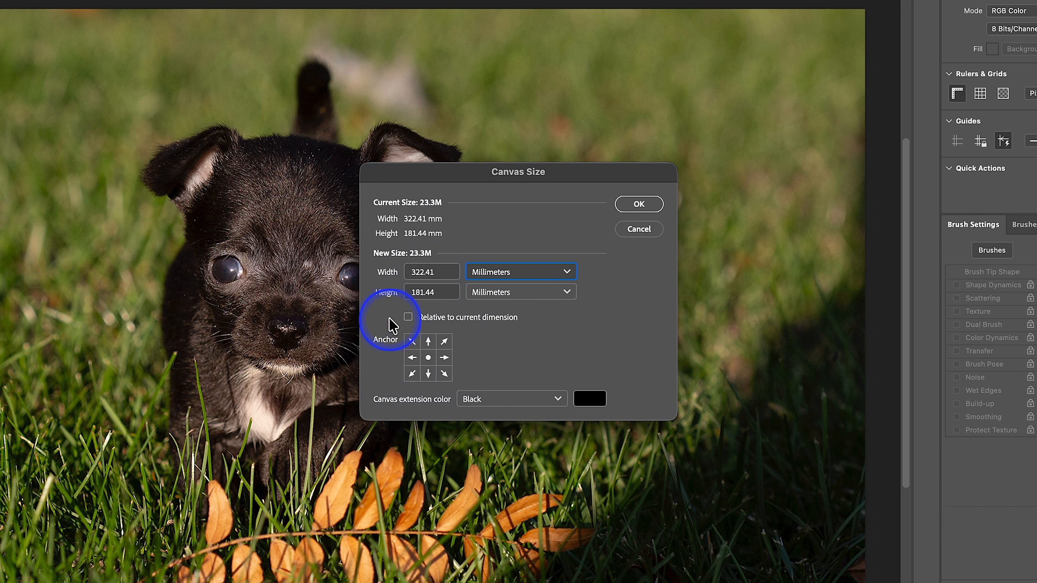
click(408, 317)
- Extend the canvas by 2 mm in width and 2 mm in height with a white border
double_click(419, 273)
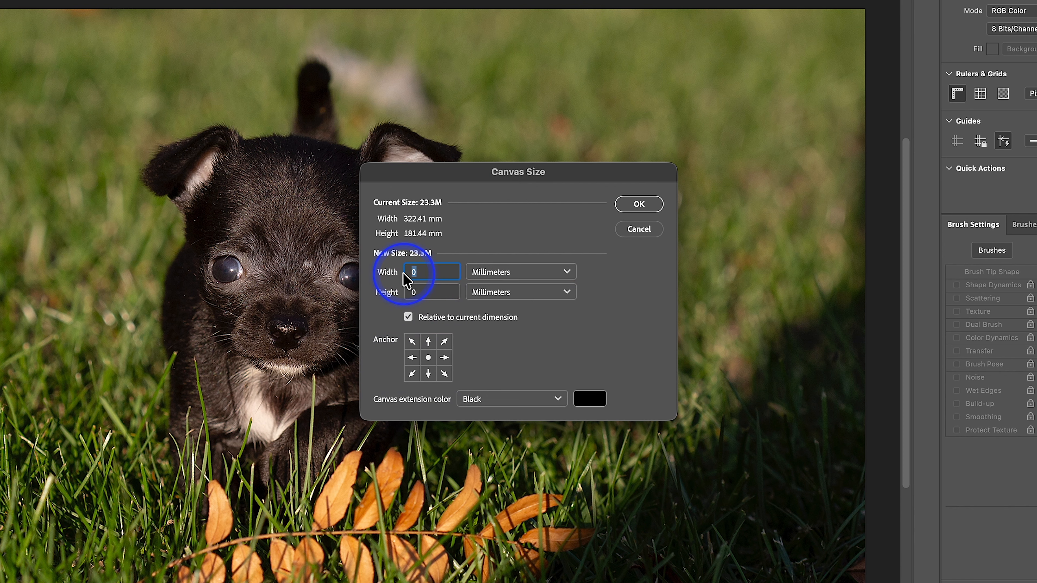
text(2)
double_click(424, 292)
text(2)
click(505, 399)
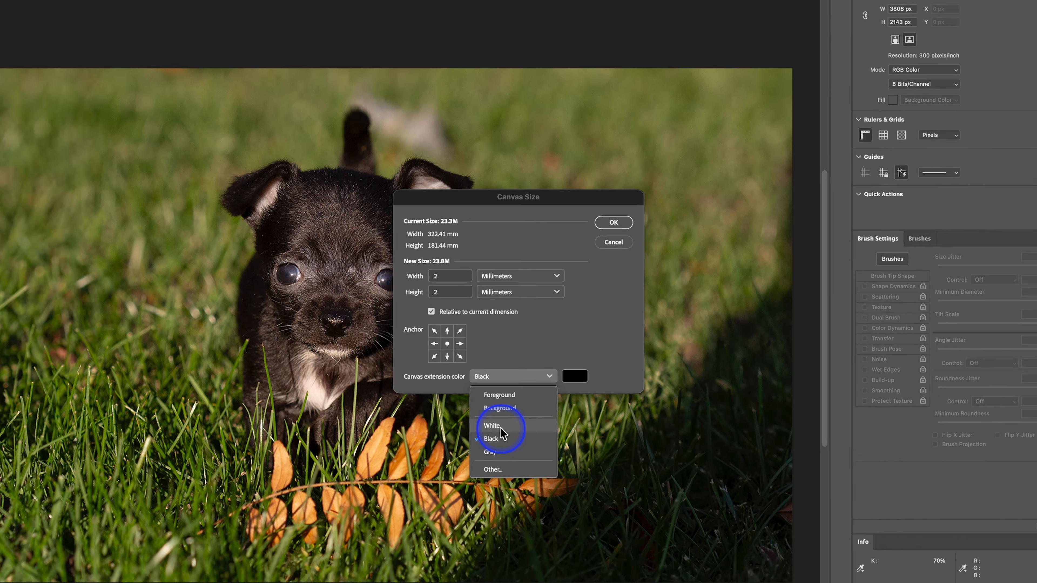
click(486, 456)
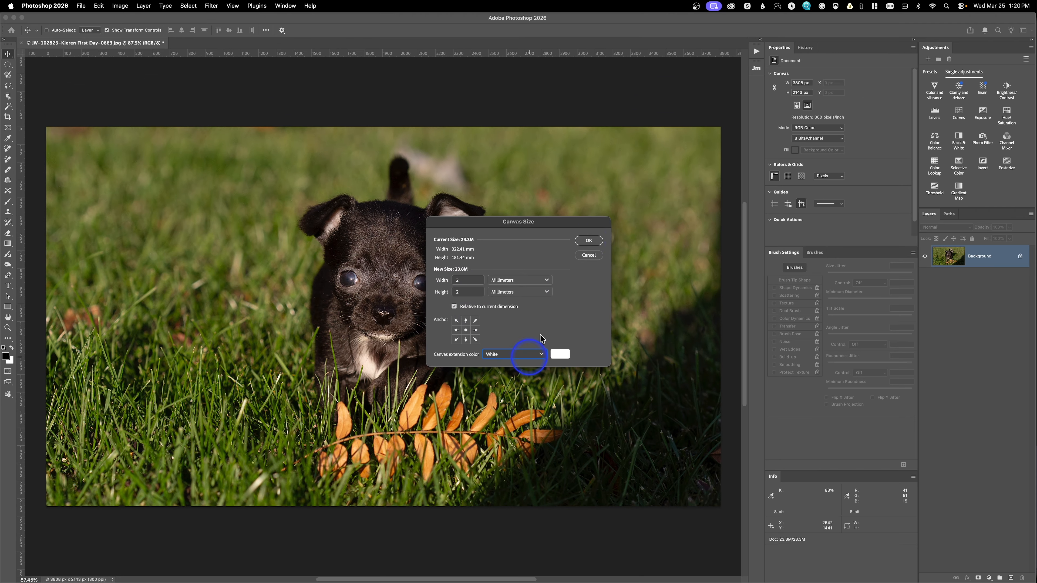
click(587, 241)
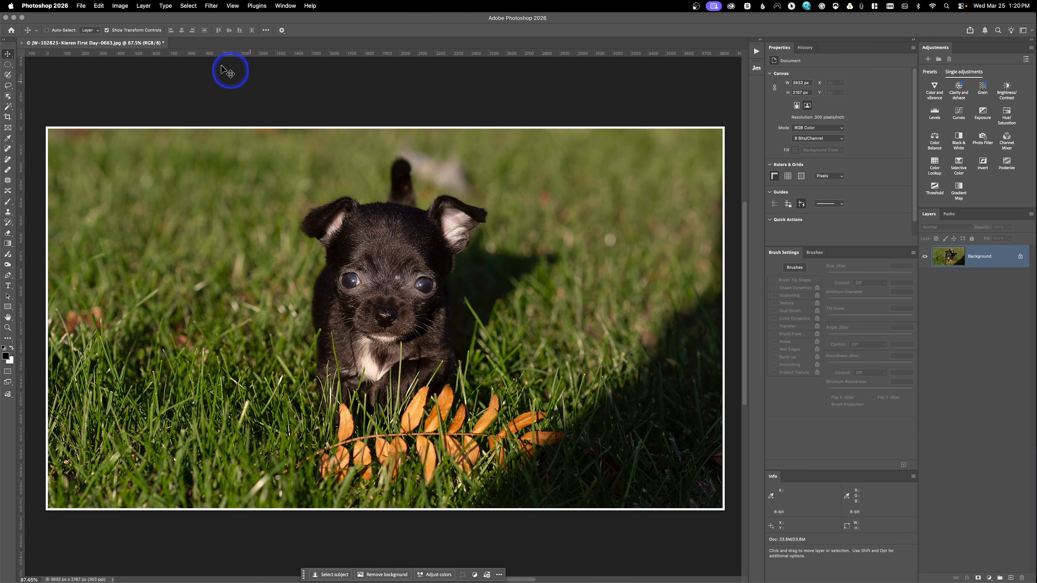
- Add a second, black border outside the white one by extending the canvas another 3 mm in width and height
click(123, 8)
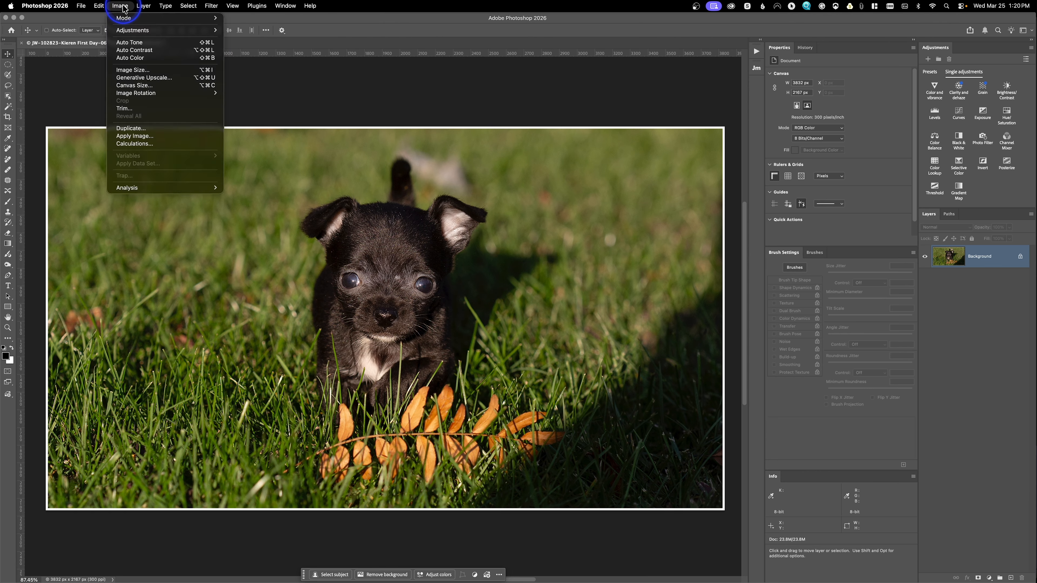
click(139, 86)
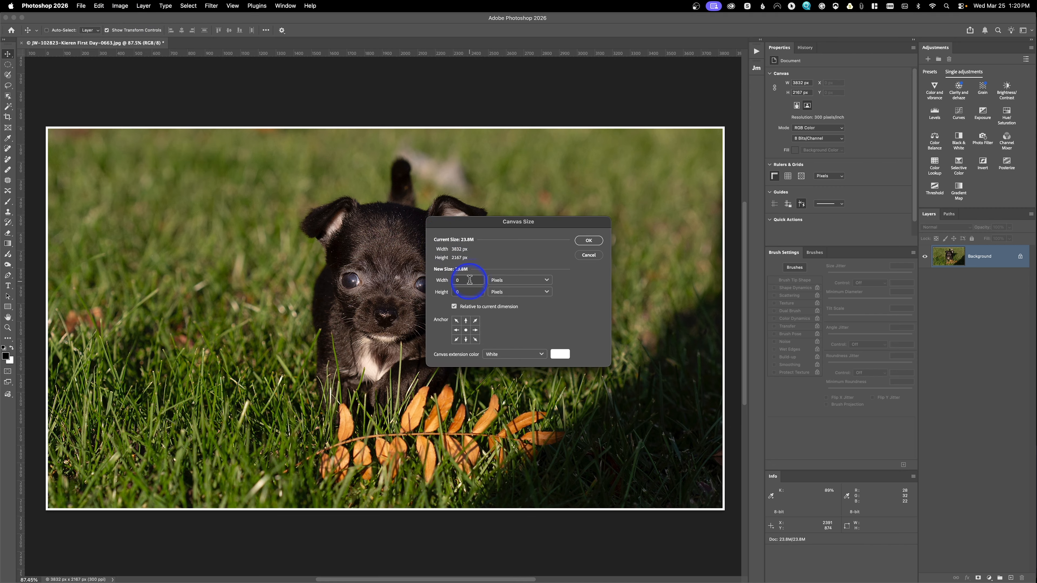
click(501, 280)
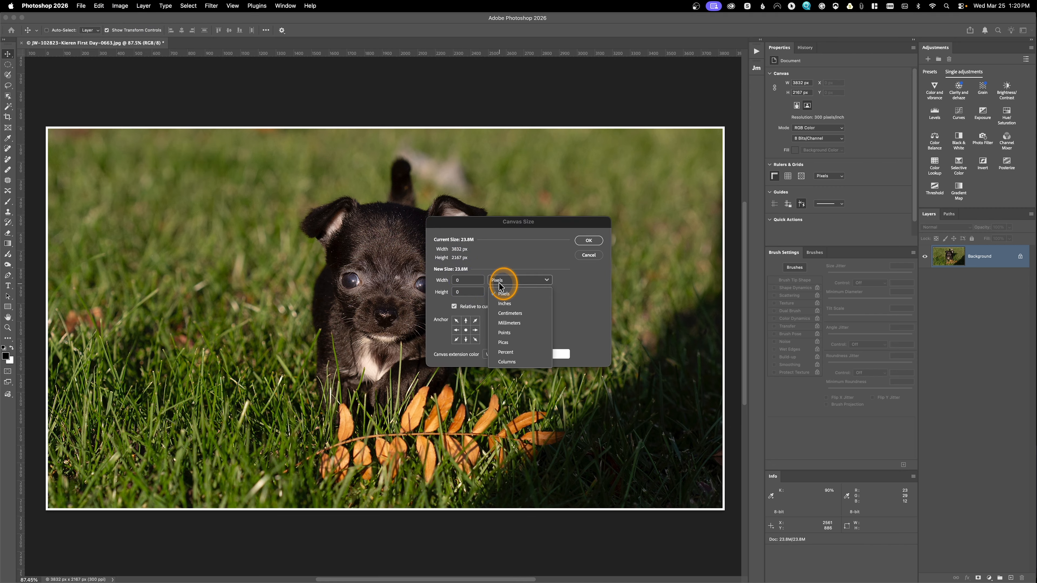
click(513, 323)
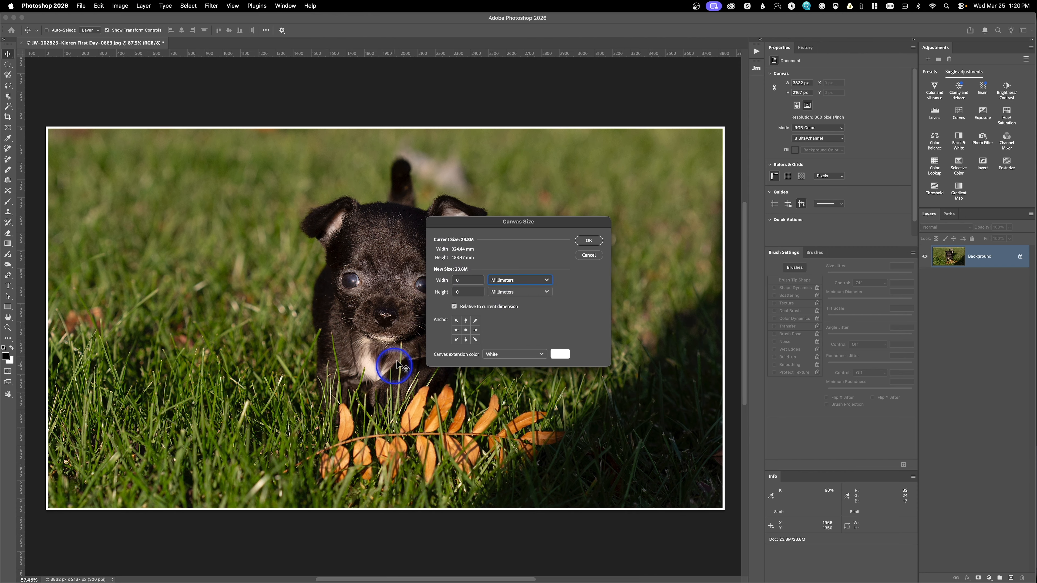
click(428, 286)
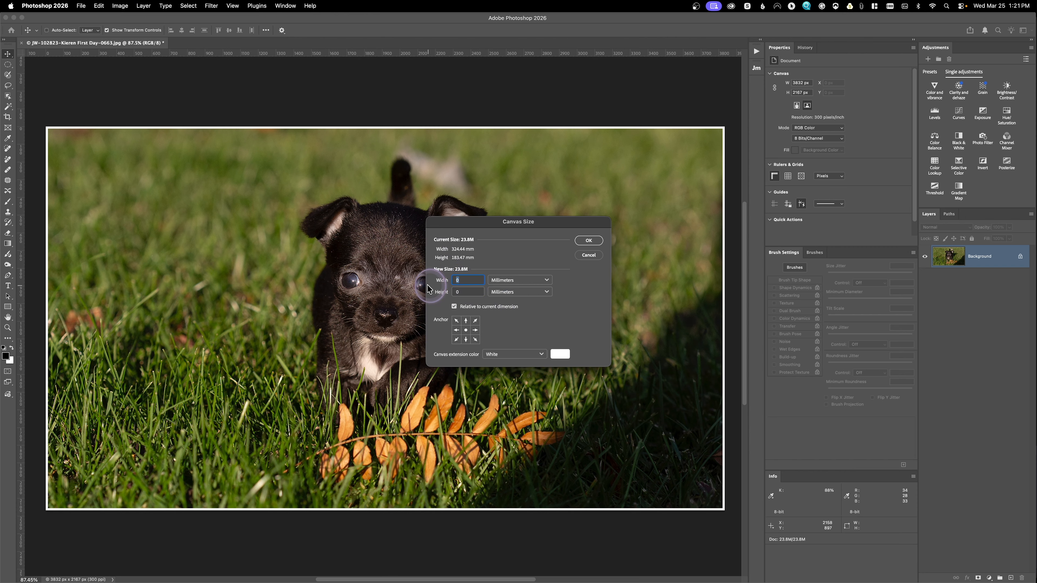
text(3)
click(449, 290)
text(3)
click(527, 354)
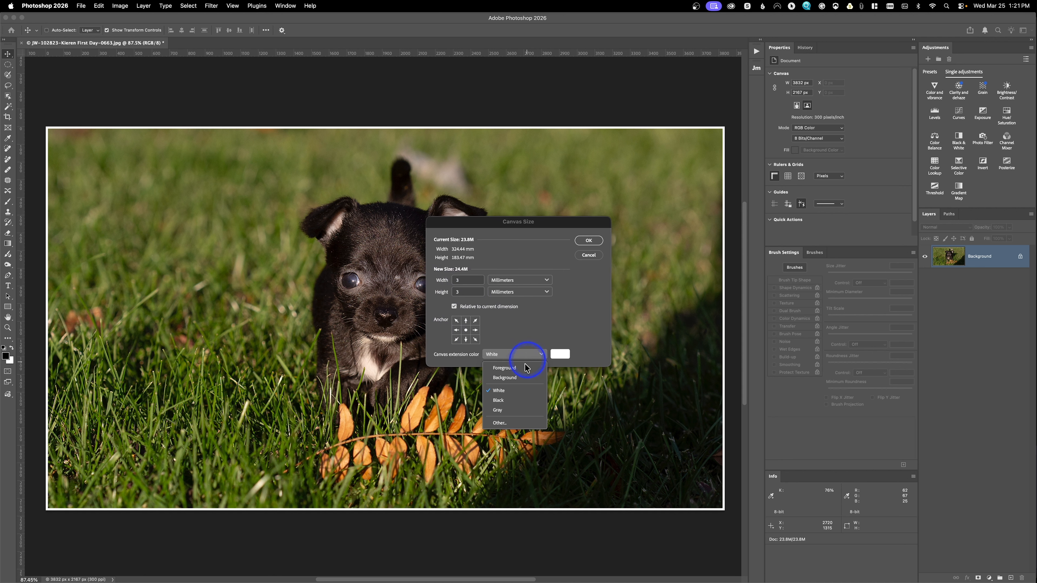
click(518, 404)
click(589, 240)
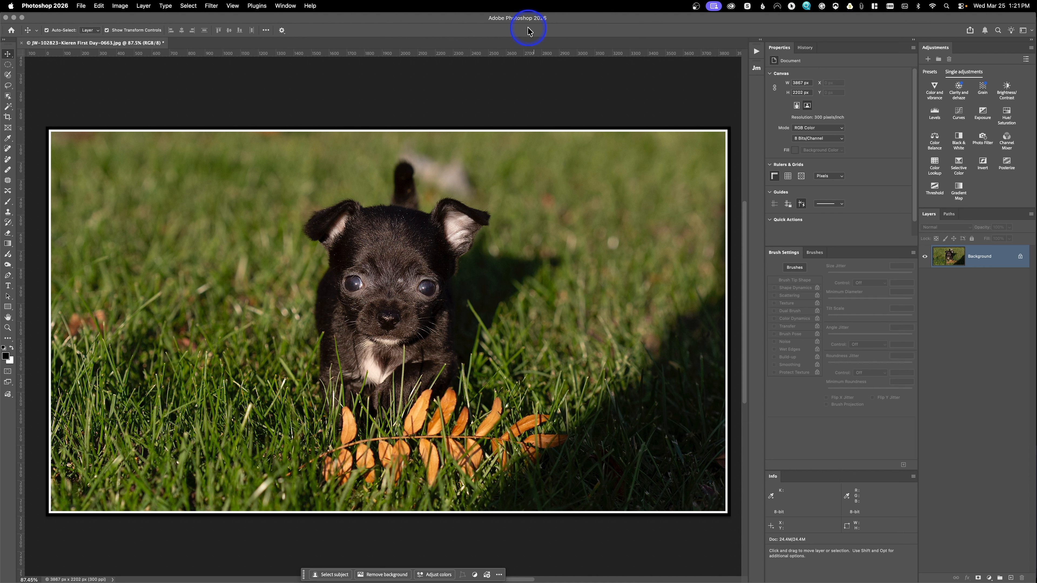
- Undo both canvas extensions around the puppy photo
key(super+z)
key(super+z)
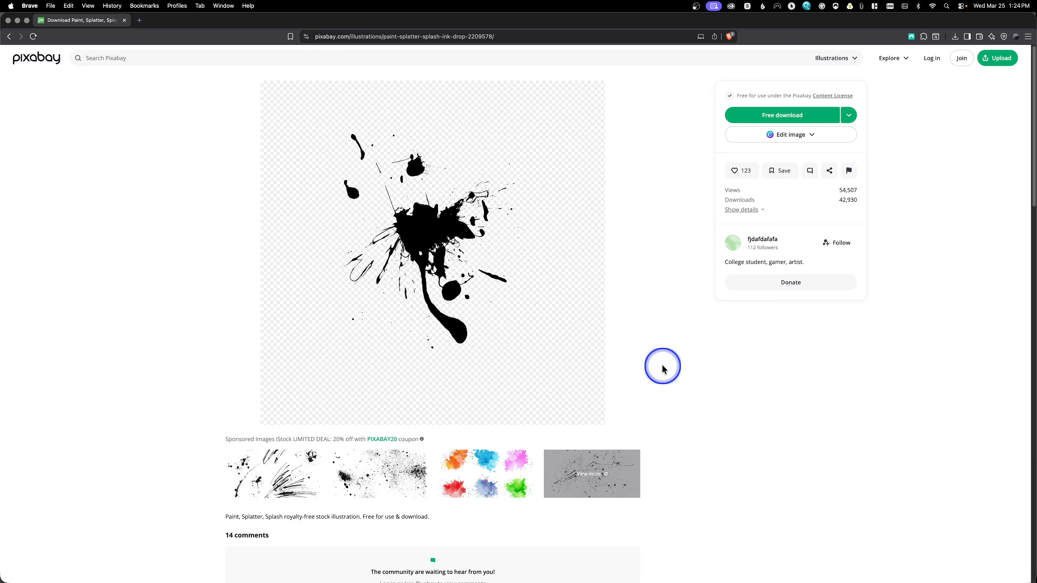
- Switch from the browser to Photoshop and examine the Brush tool's preset groups, collapsing Watercolor_Brushes
mouse_move(2, 166)
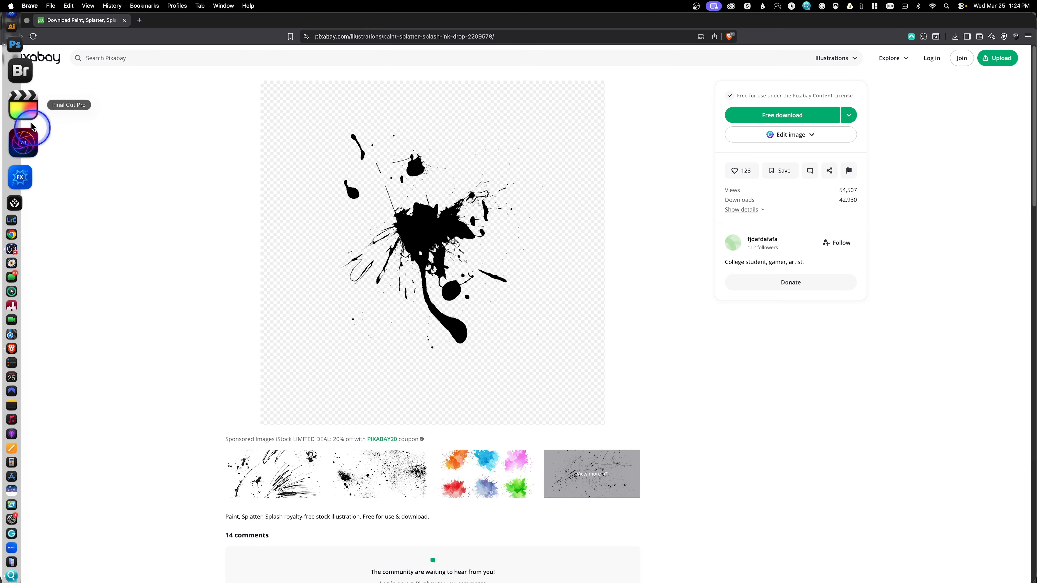
click(30, 91)
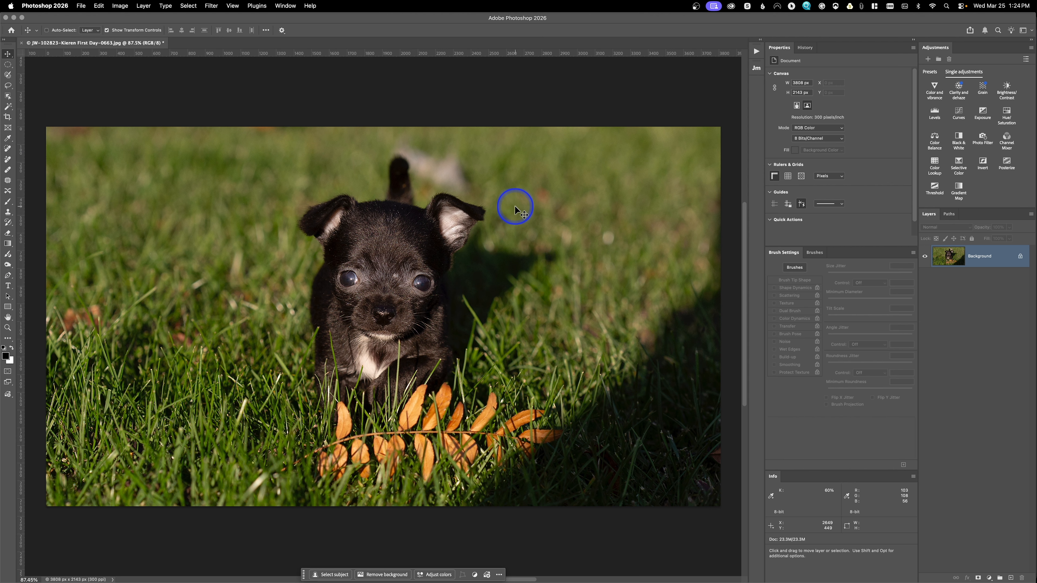
click(8, 201)
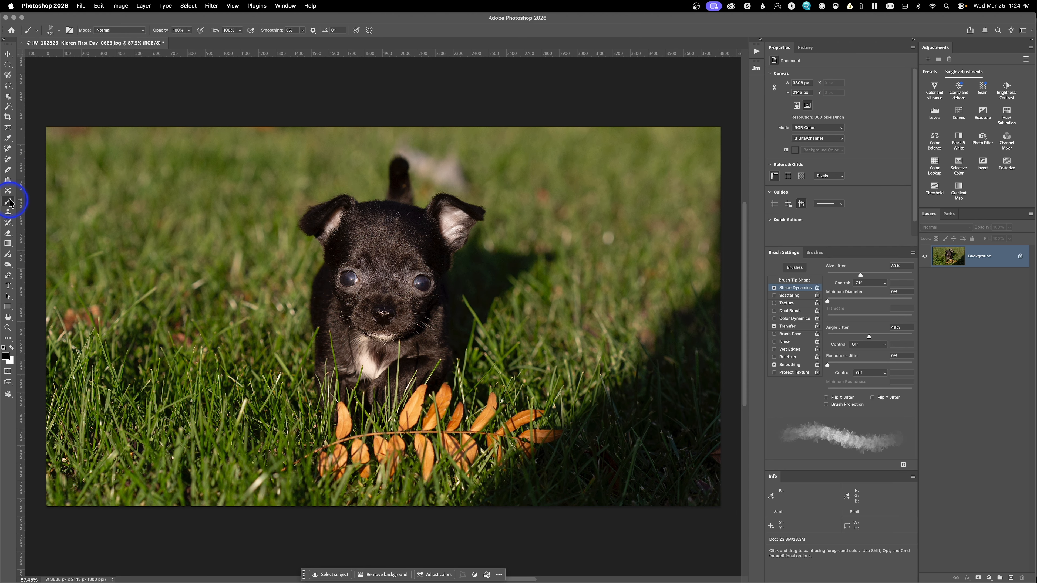
click(60, 31)
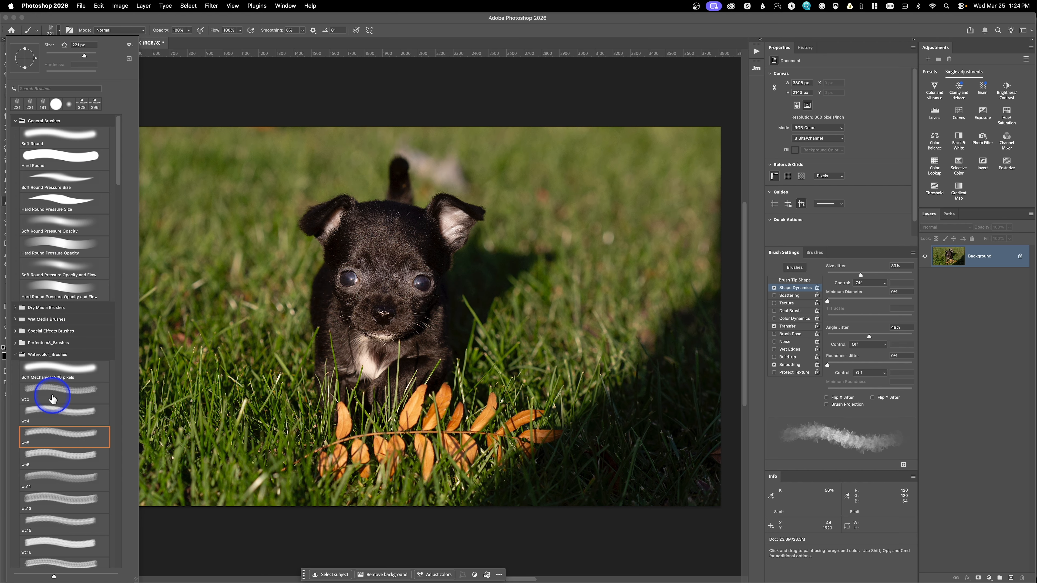
click(15, 355)
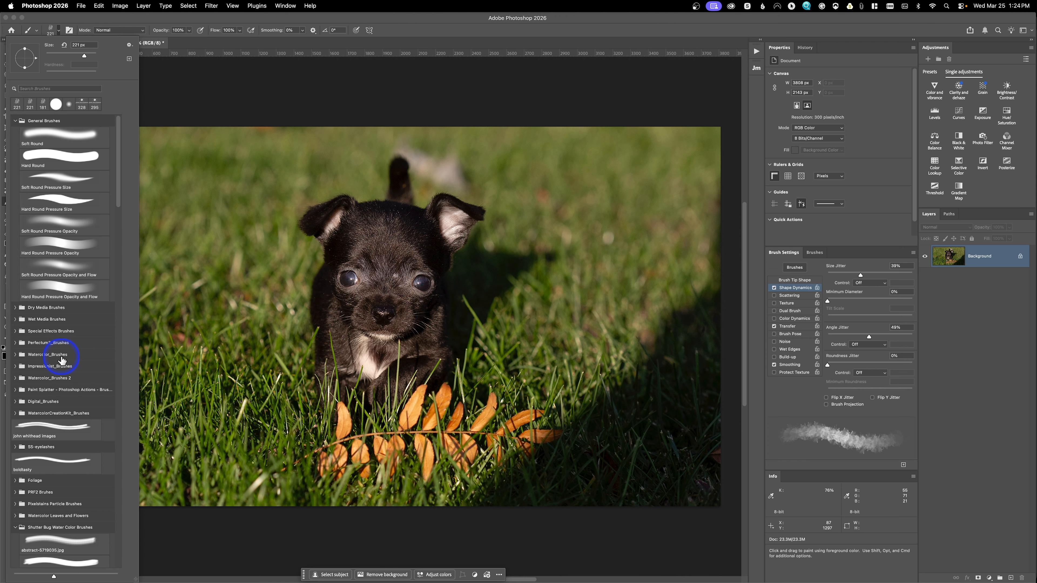
click(361, 217)
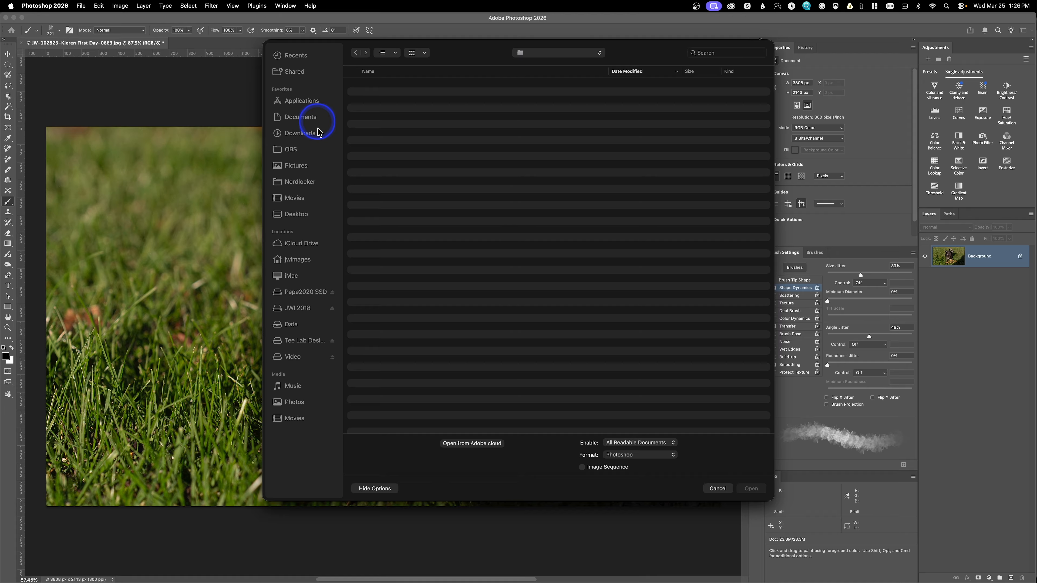
- Open fjdafdafafa-paint-2209578.png from the Downloads folder, accepting the color profile conversion
click(286, 133)
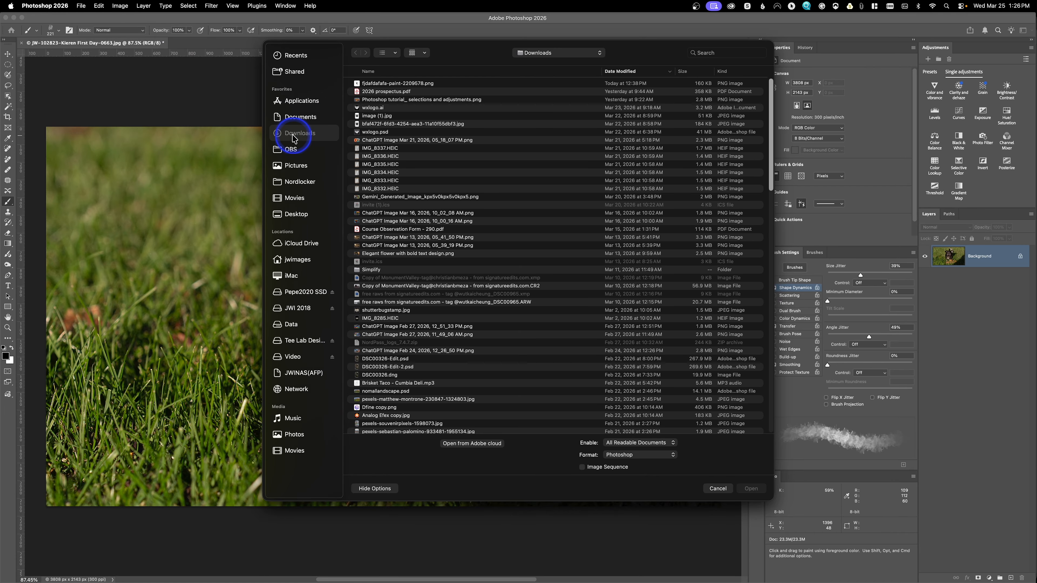
double_click(370, 84)
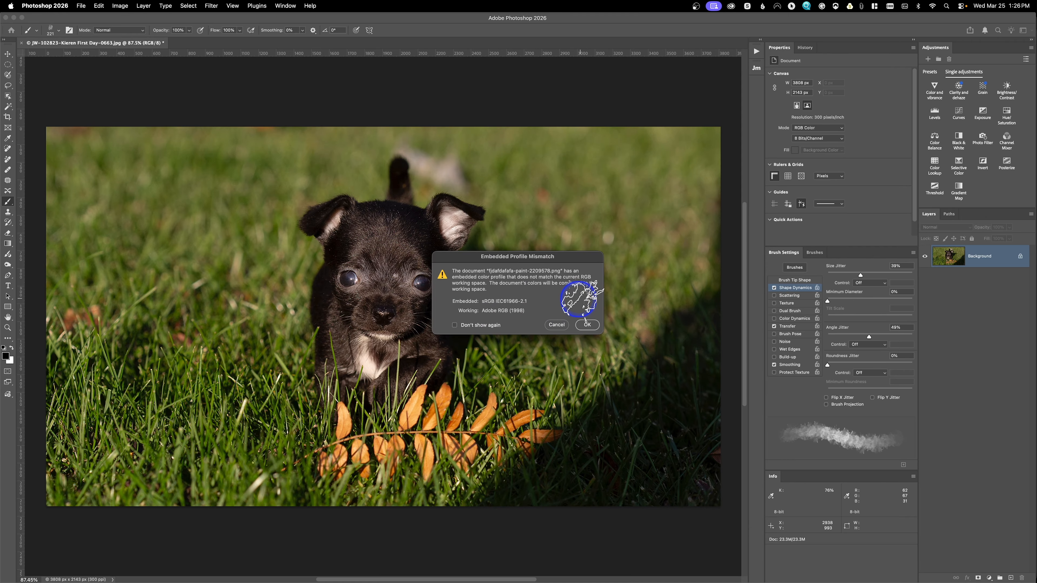
click(587, 325)
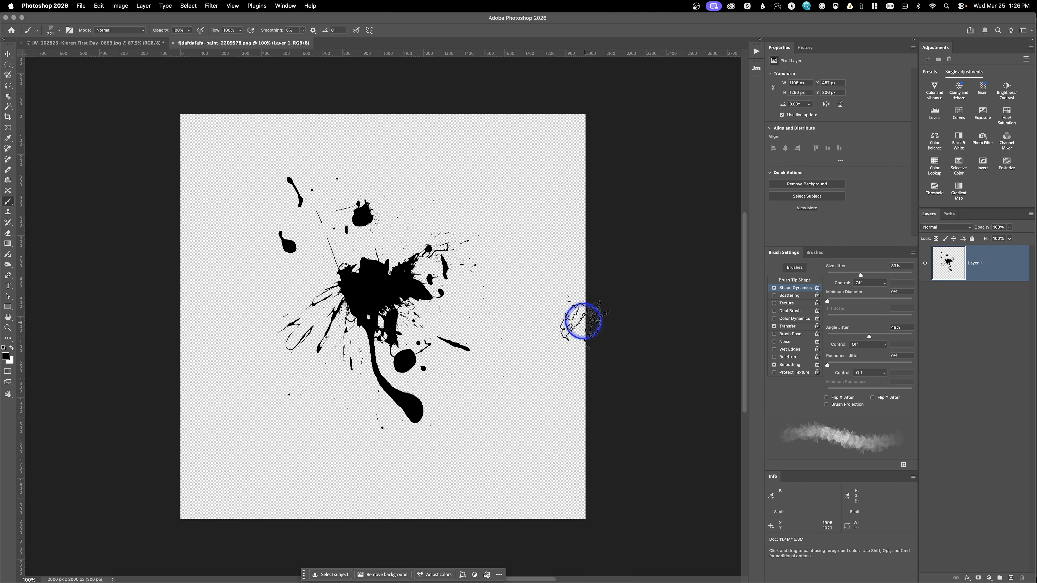
- Crop the splatter image at a 1:1 (Square) ratio to about 1584 x 1584 px, centred on the splatter
click(7, 117)
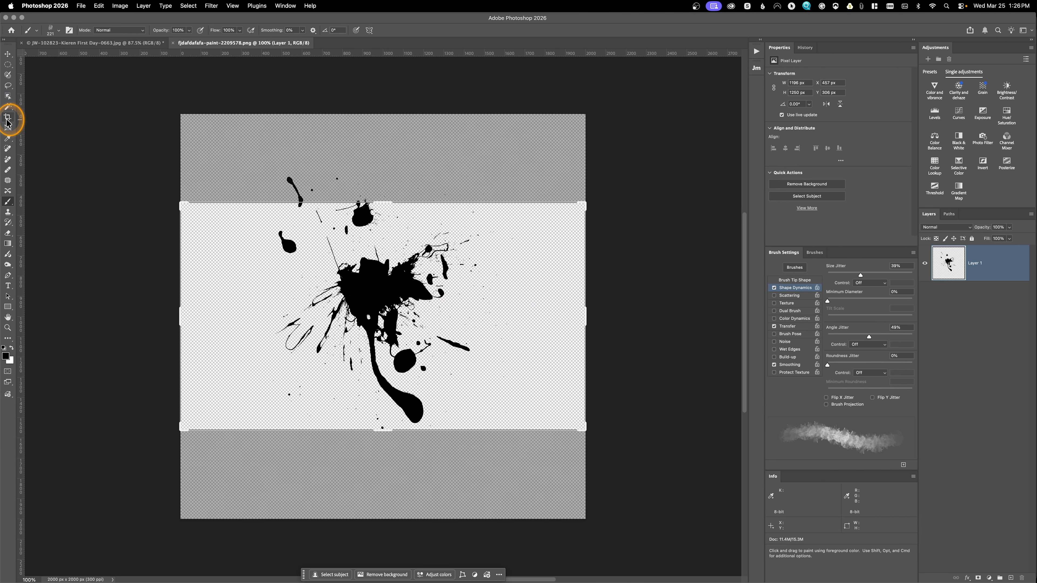
click(62, 30)
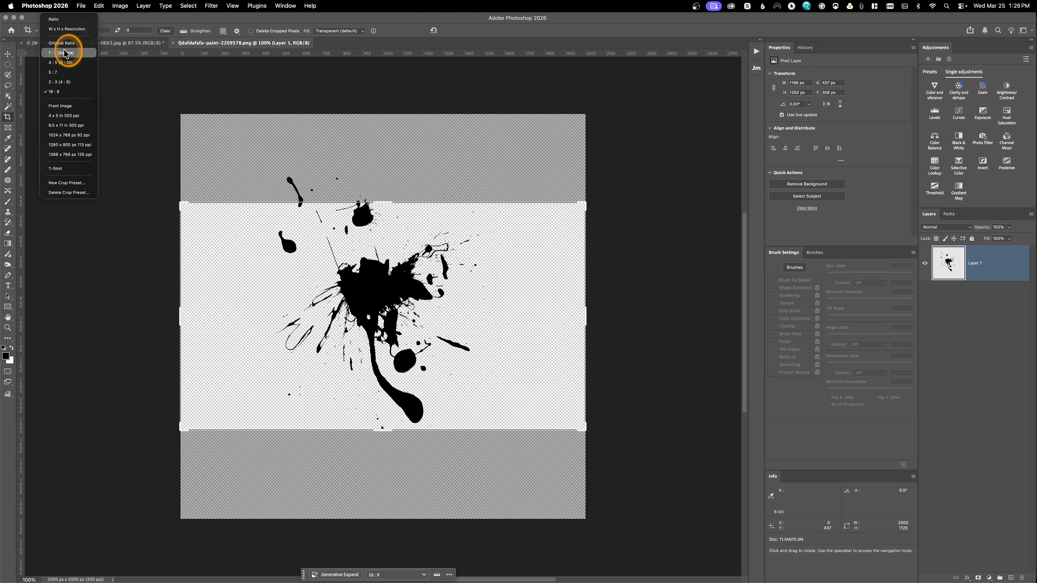
click(64, 10)
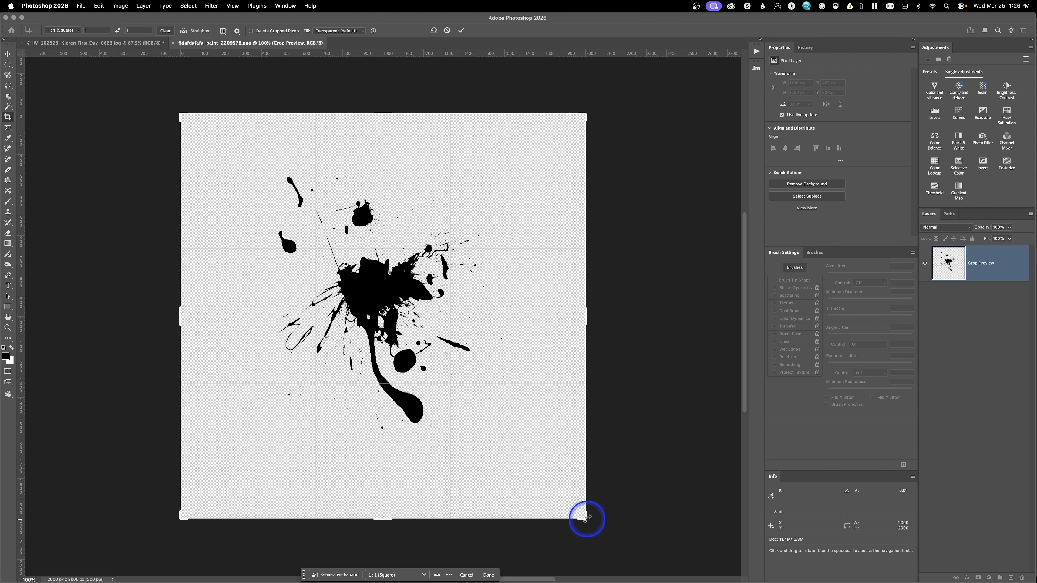
drag(584, 517, 544, 470)
click(384, 333)
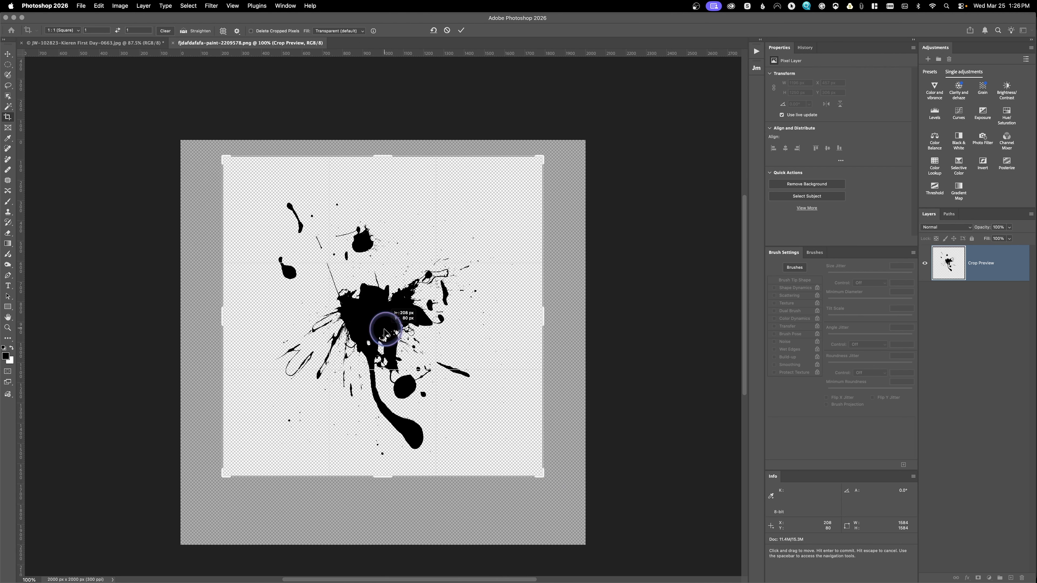
key(Return)
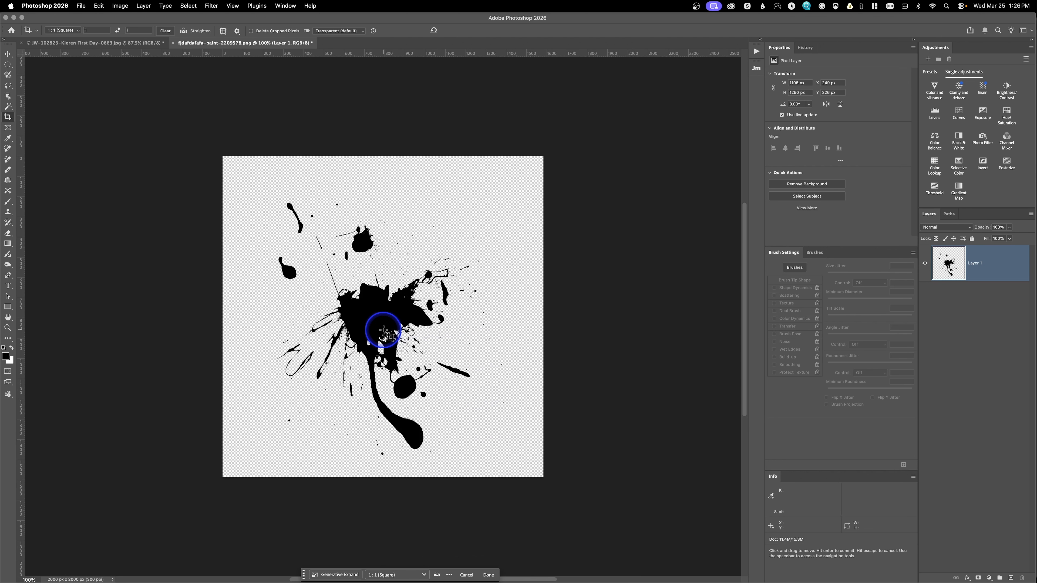
- Flatten the cropped splatter image and define it as a brush preset named "splat brush border"
click(143, 6)
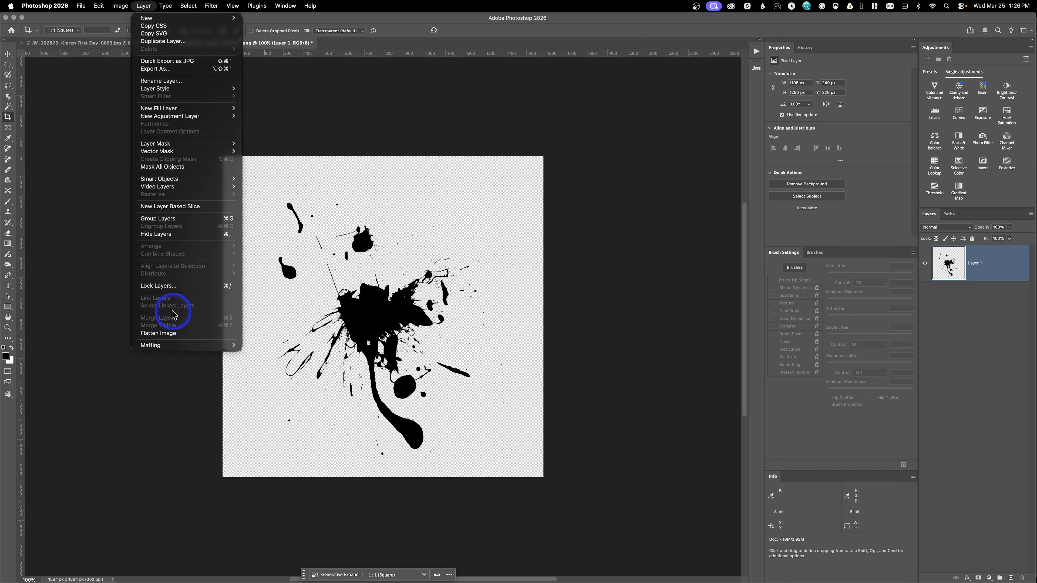
click(171, 334)
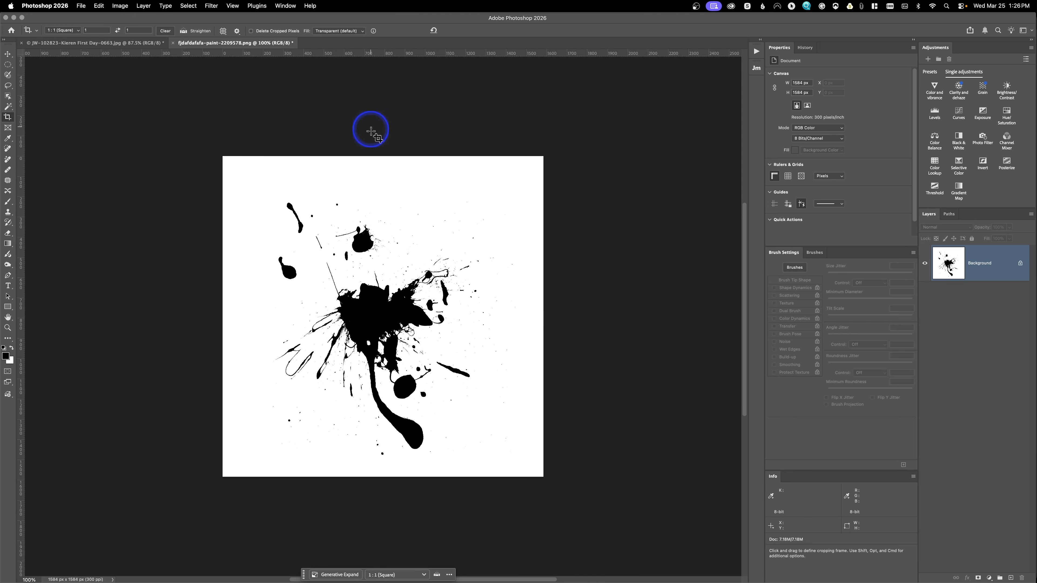
click(99, 5)
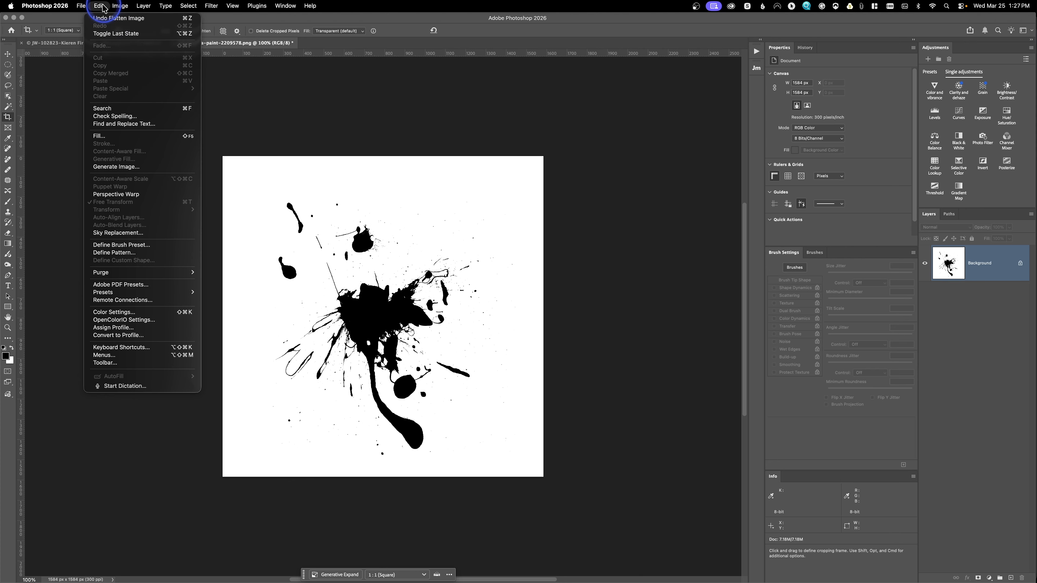
click(134, 246)
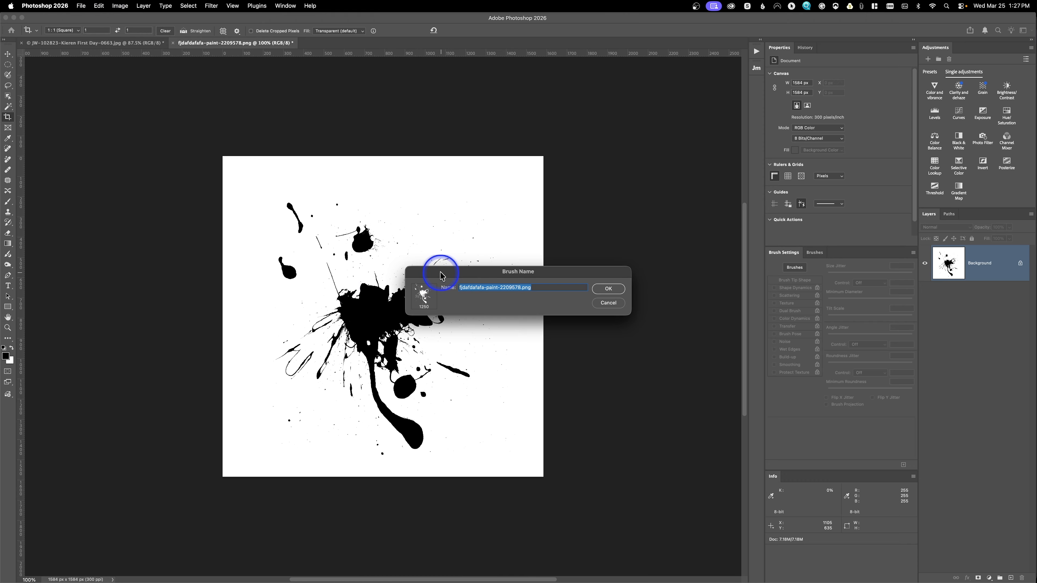
text(splat brush bord)
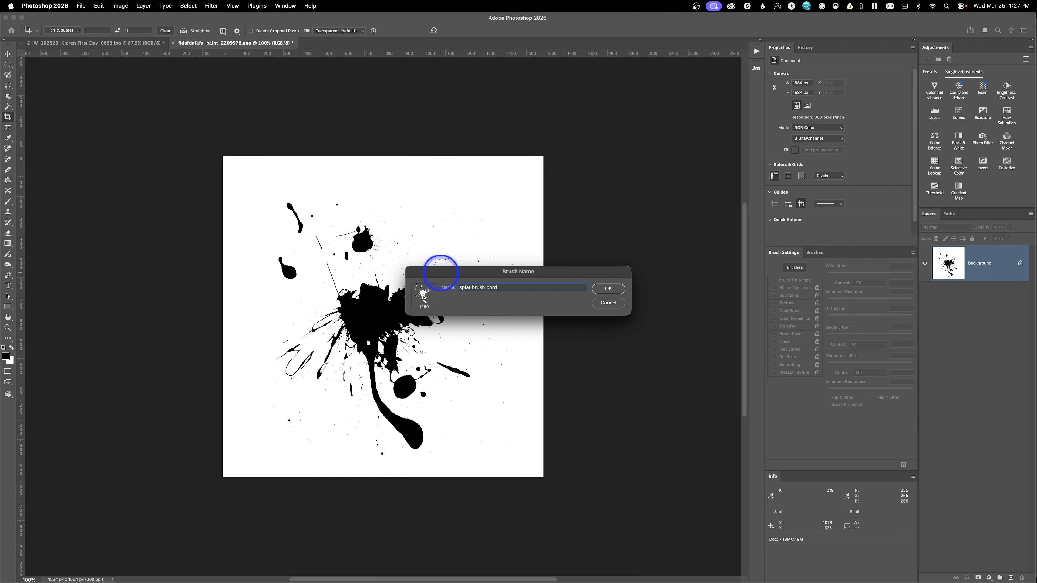
text(er)
key(Return)
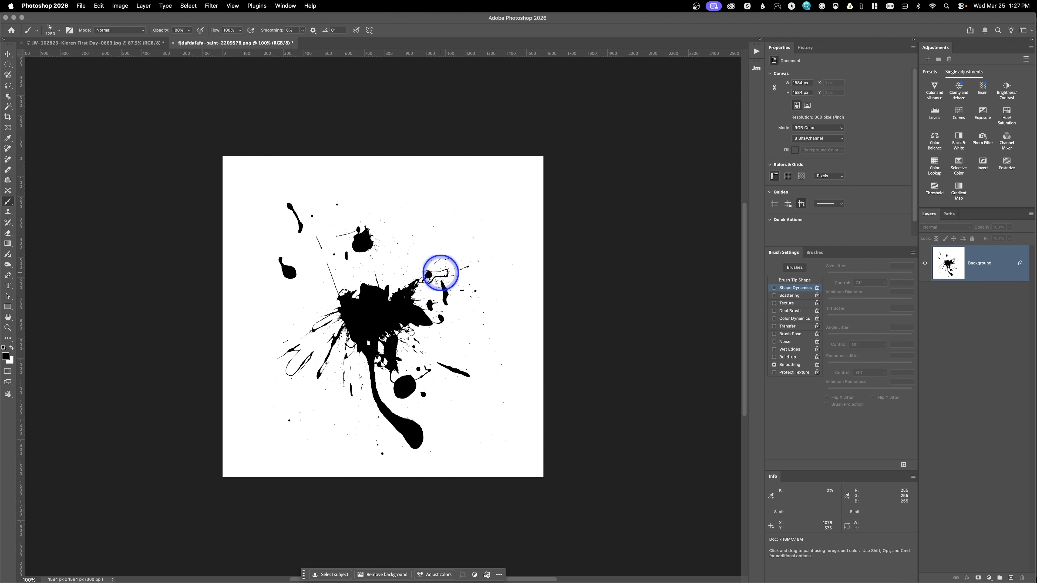
key(b)
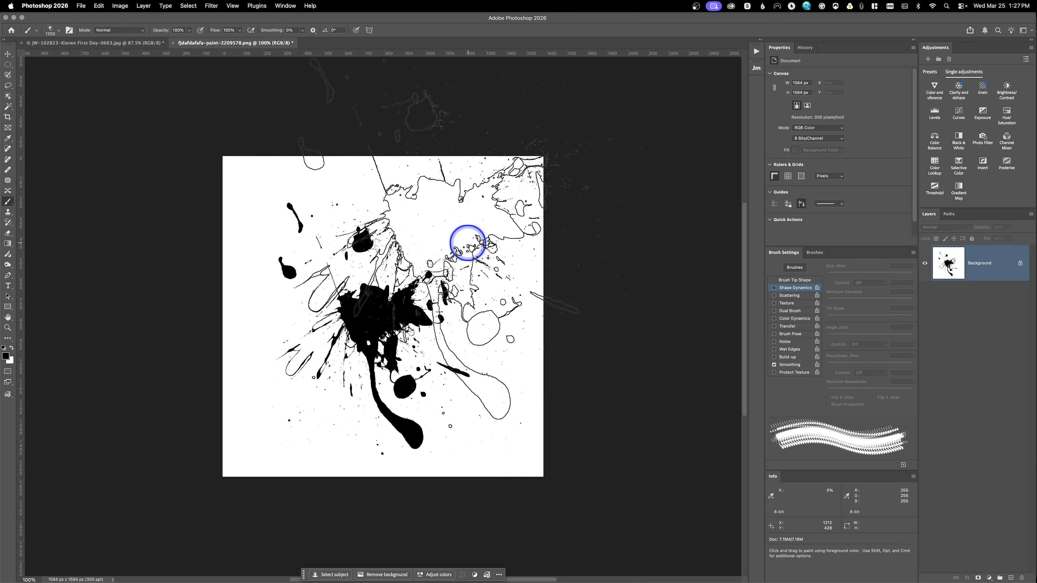
- Switch to the puppy photo, try one stamp of the splatter brush over the puppy's face, and undo it
click(139, 42)
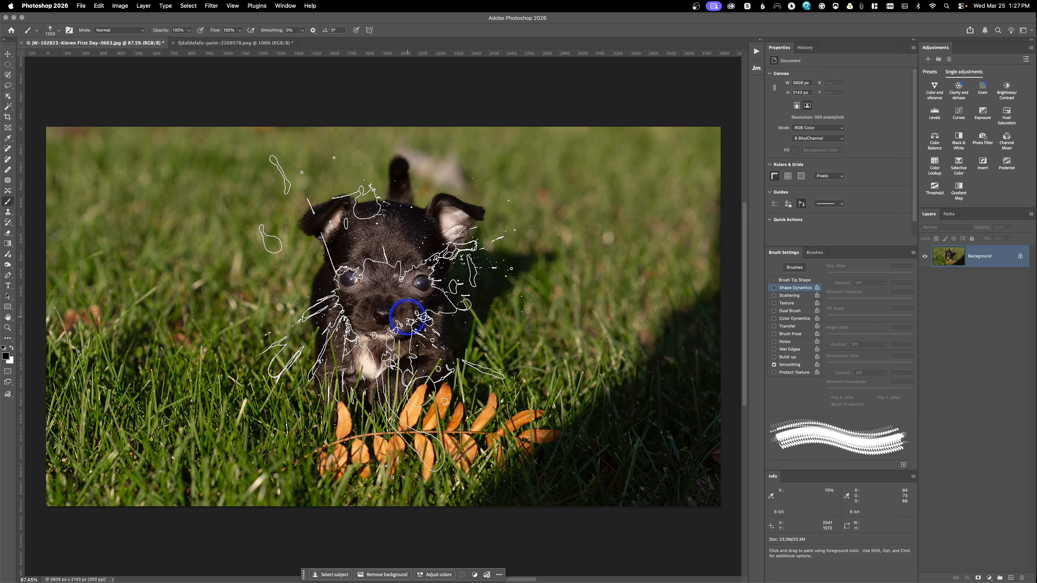
click(411, 317)
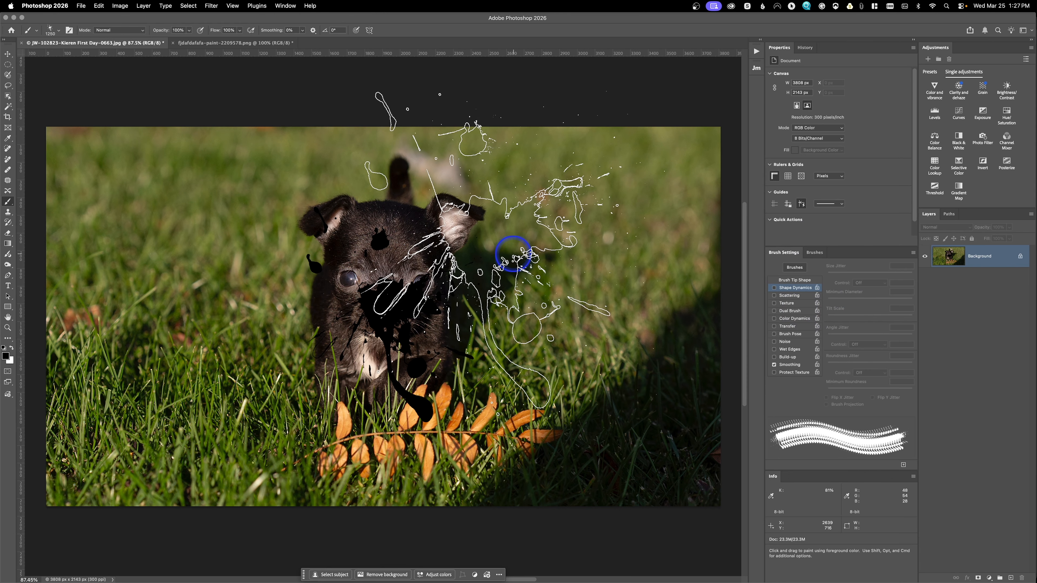
key(super)
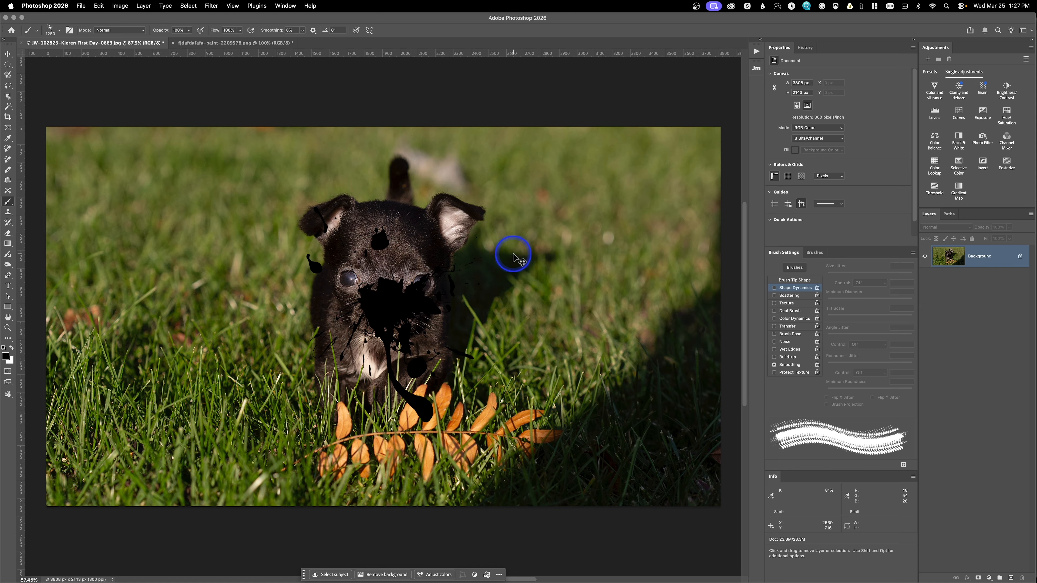
key(super+z)
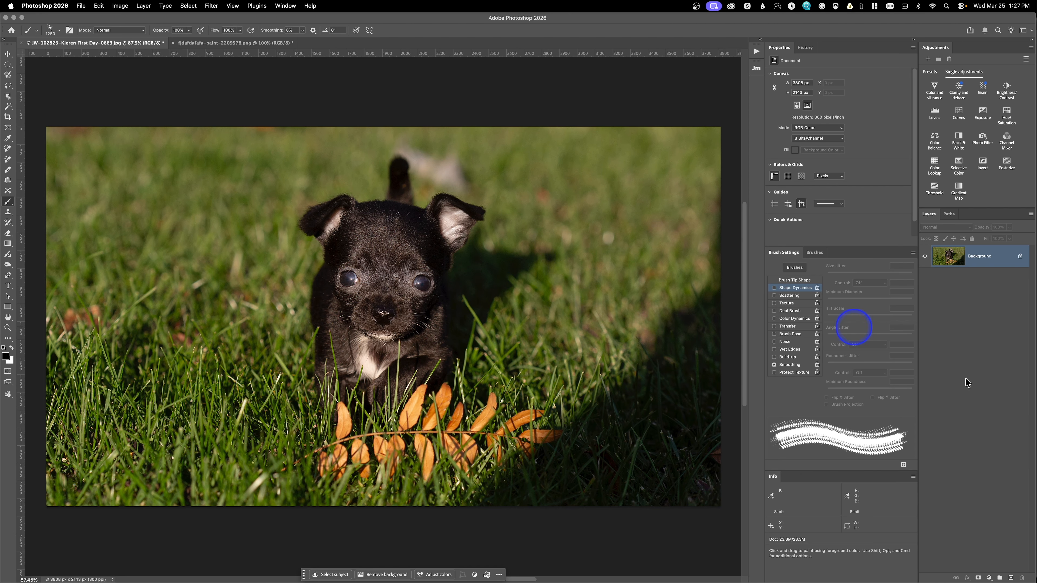
- Add a new empty layer to the puppy photo, unlock the background, and place the empty layer beneath the photo layer
click(1011, 579)
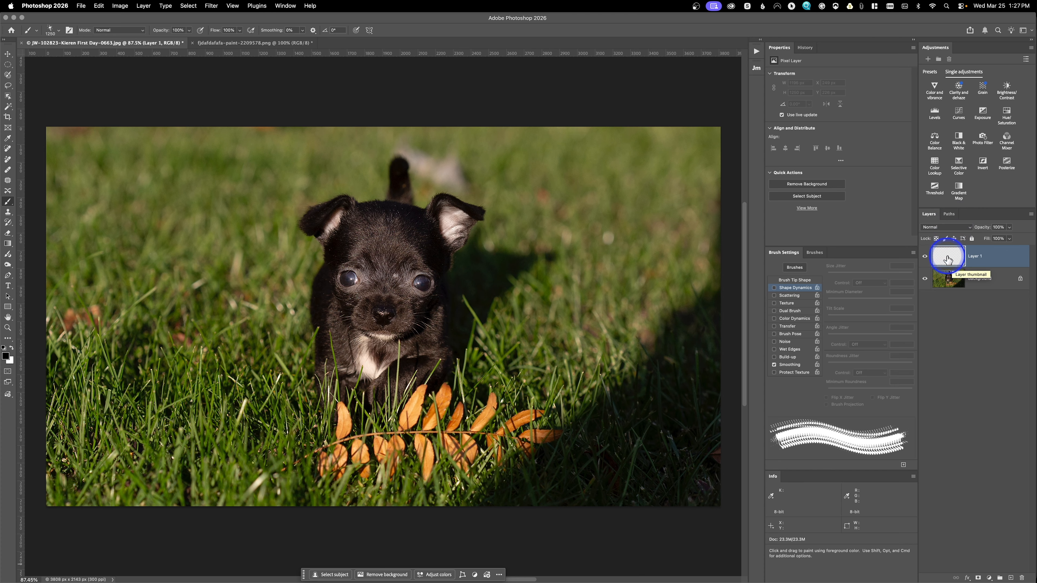
click(1020, 279)
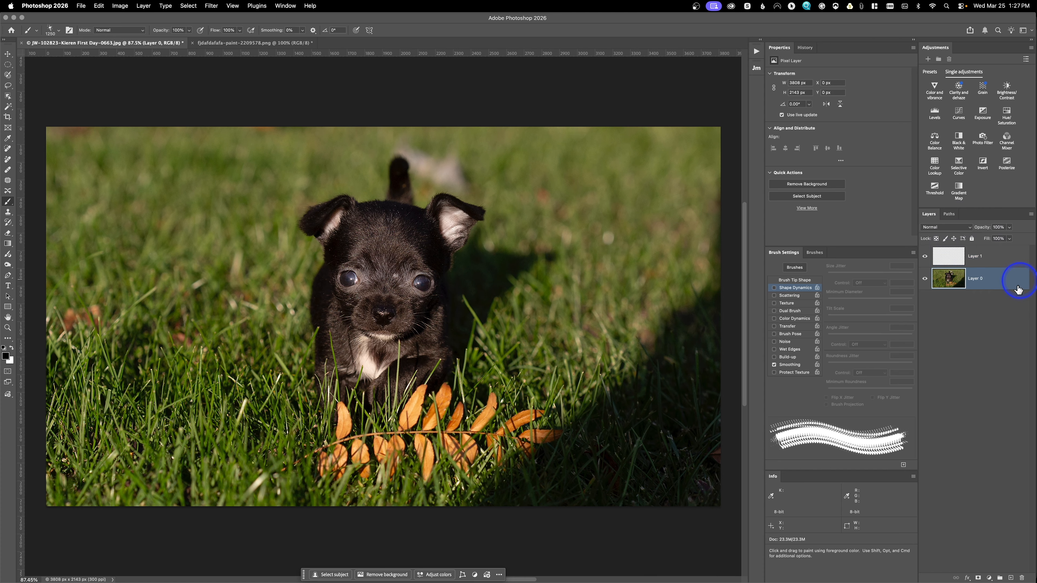
click(955, 256)
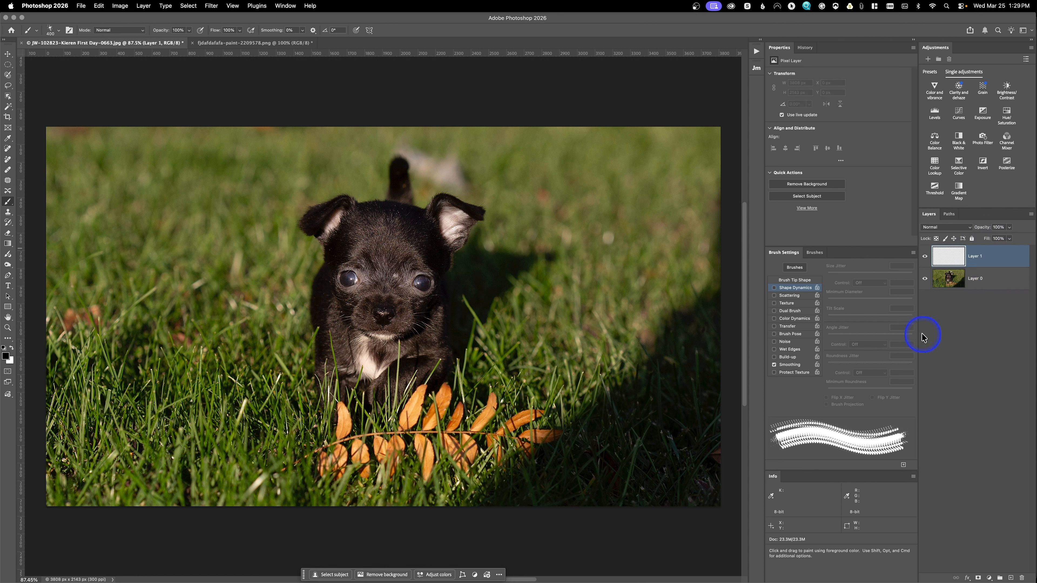
drag(947, 258, 962, 283)
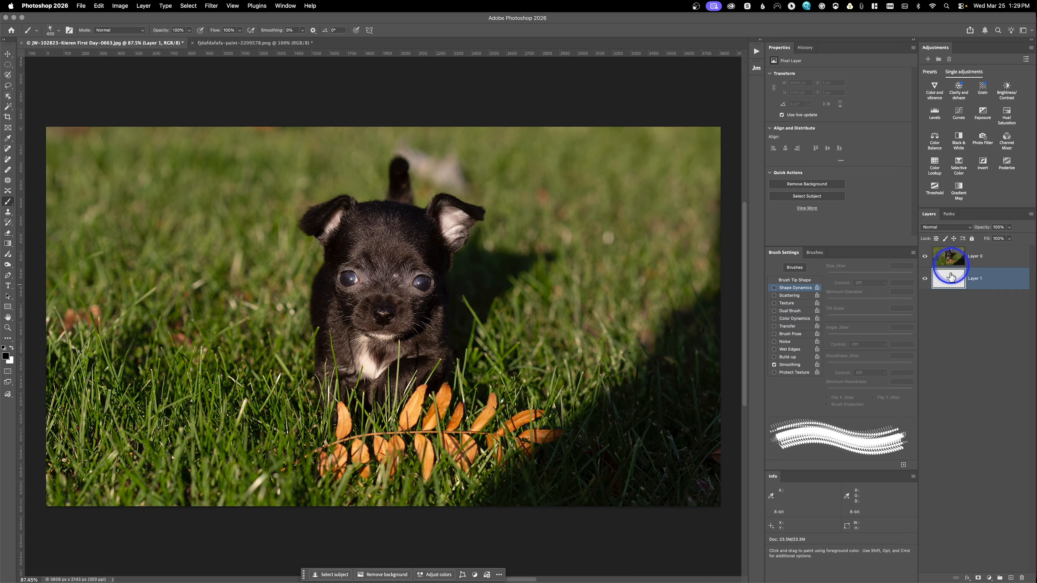
- Add a layer mask to the puppy photo layer, Layer 0
click(947, 257)
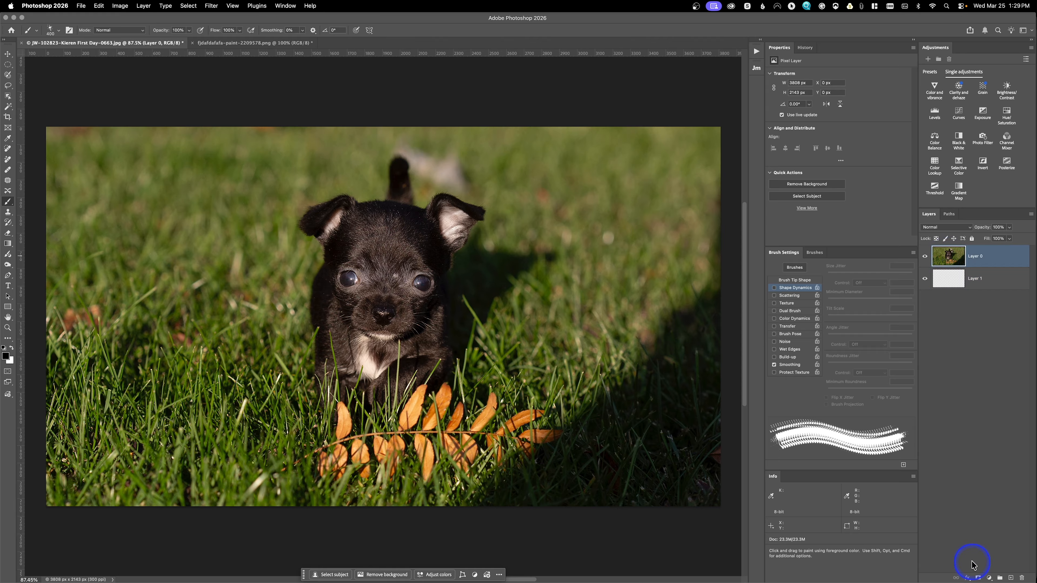
click(978, 577)
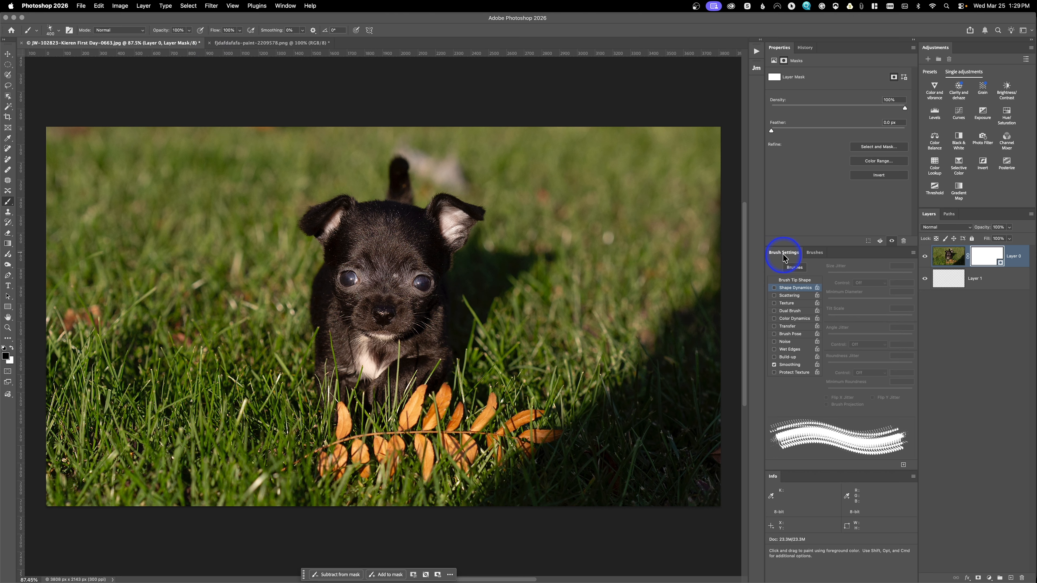
click(287, 7)
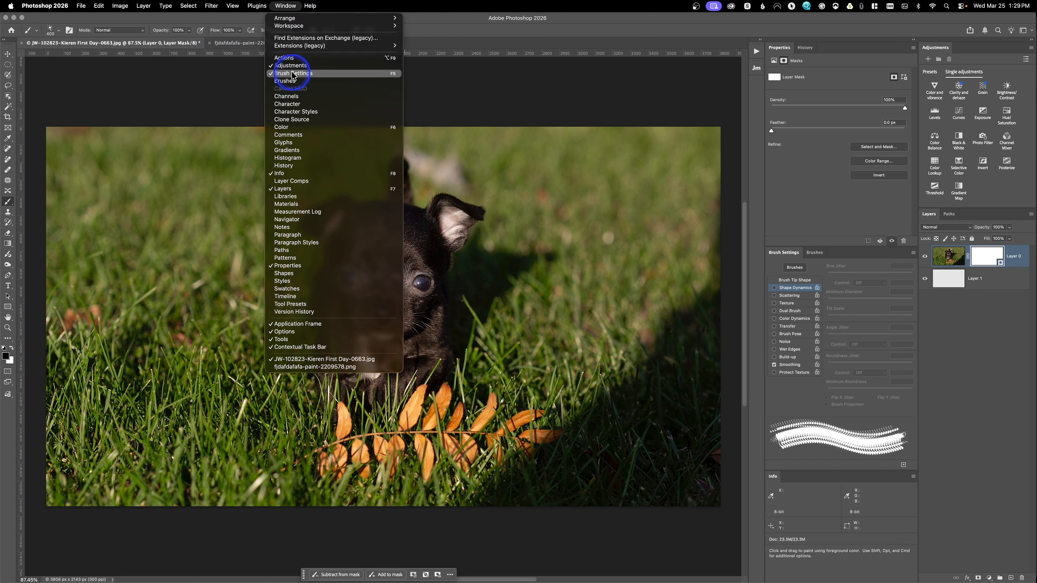
click(467, 90)
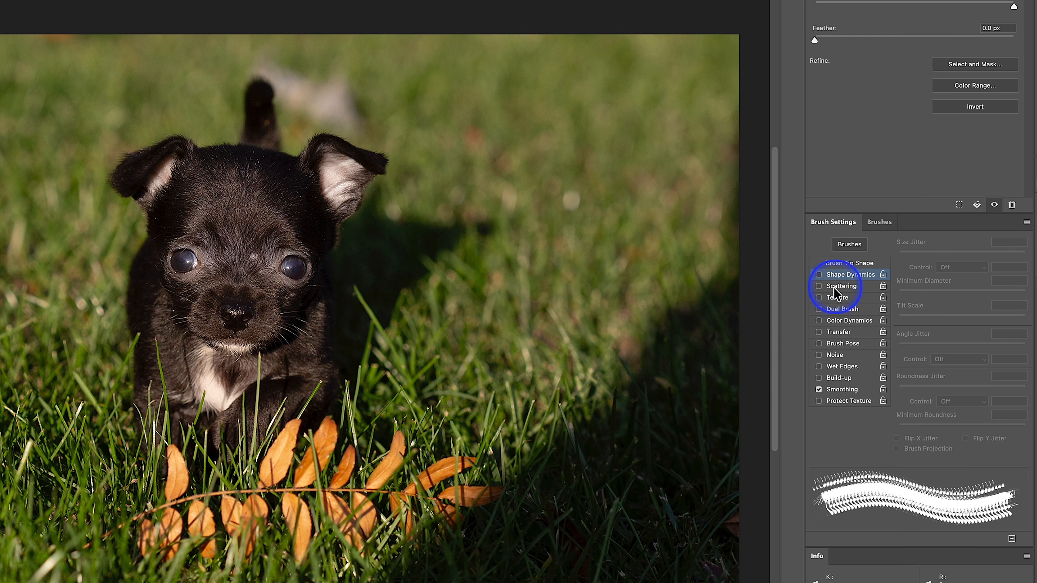
- Turn on Shape Dynamics for the splatter brush, then test a straight stroke along the photo's upper edge and undo it
click(819, 276)
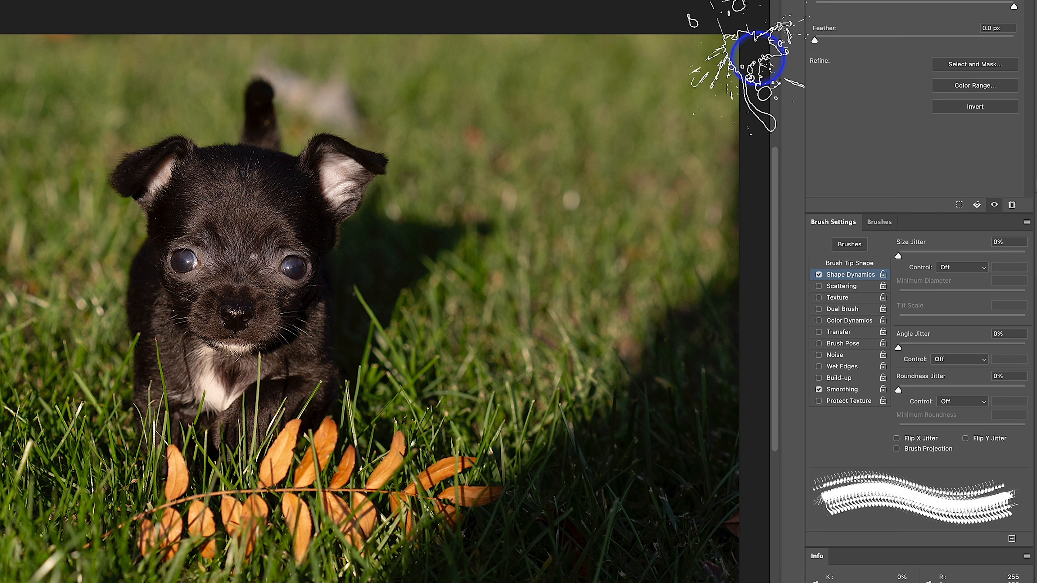
shift+click(744, 45)
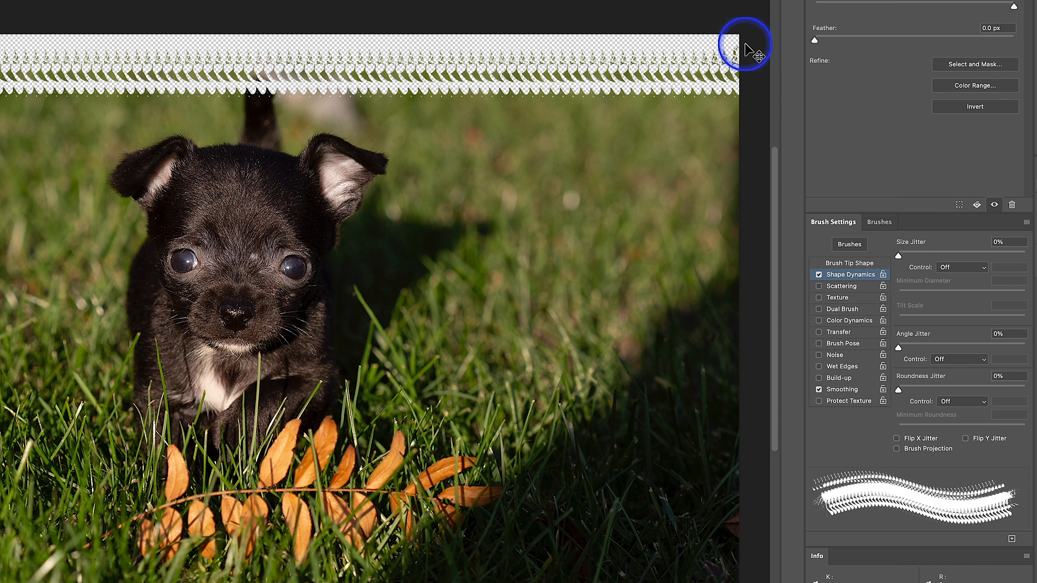
key(ctrl+z)
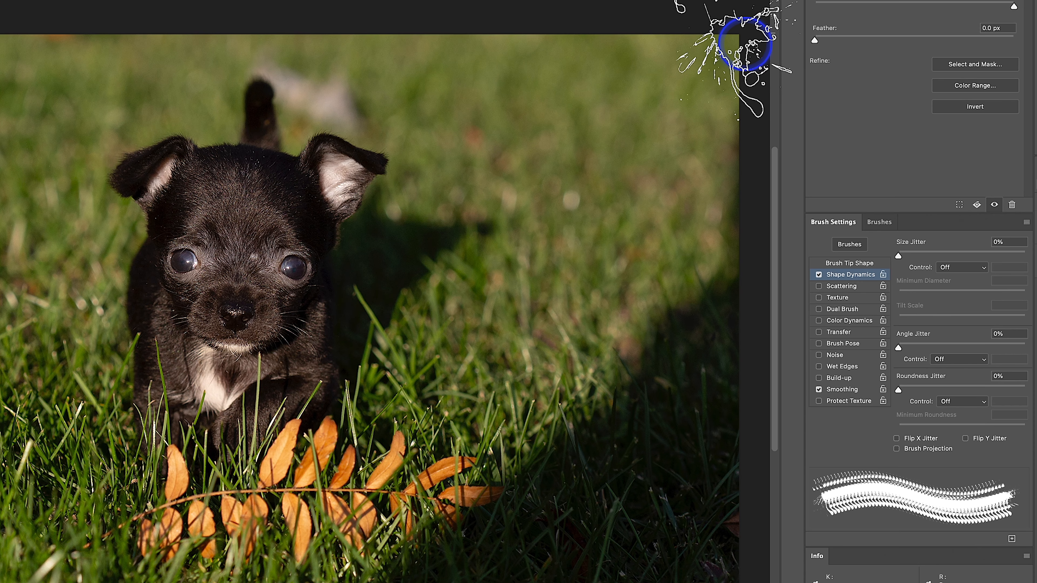
- Set the splatter brush's Size Jitter to 52%, Minimum Diameter to 6% and Angle Jitter to 67%
drag(898, 258, 955, 260)
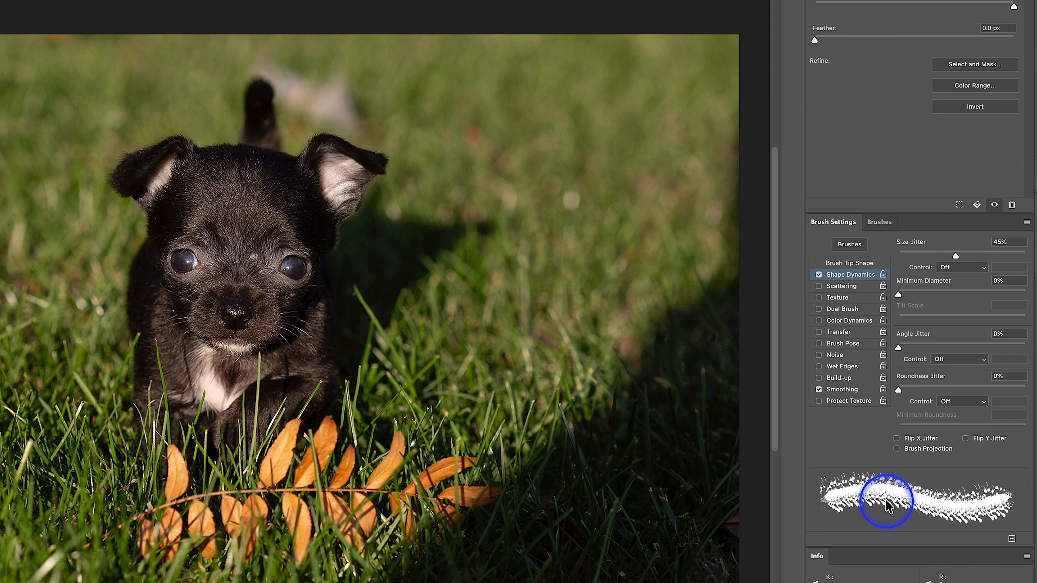
drag(956, 256, 964, 256)
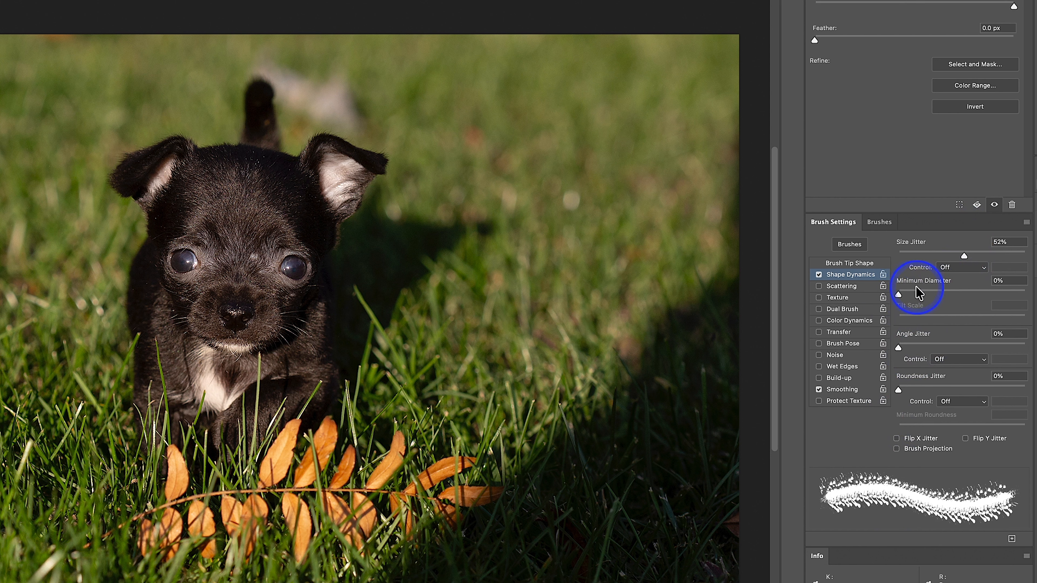
drag(900, 294, 906, 295)
drag(897, 348, 983, 350)
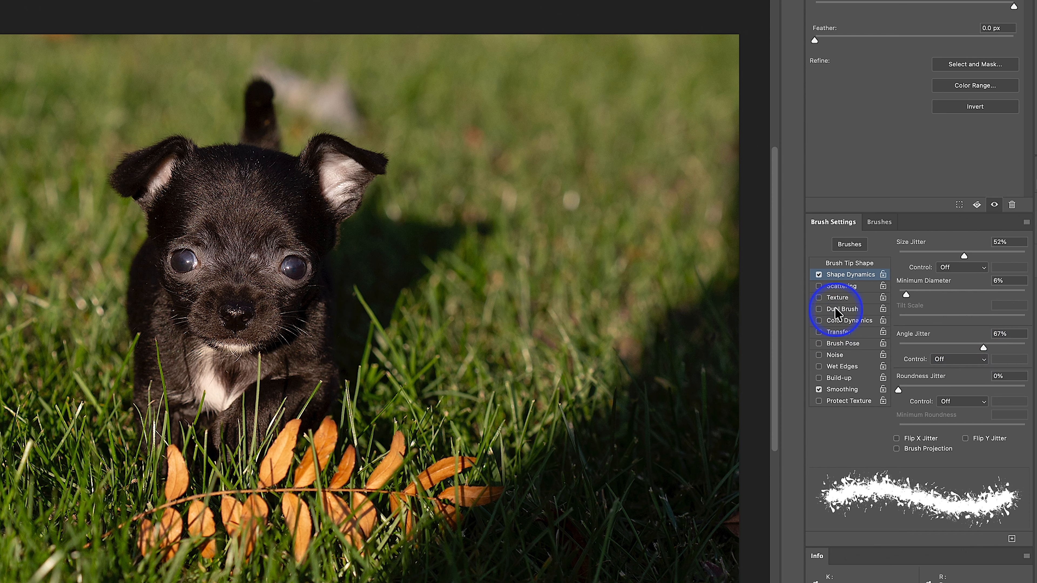
- Enable Scattering at 110% for the splatter brush, and preview Transfer before turning it off again
click(819, 286)
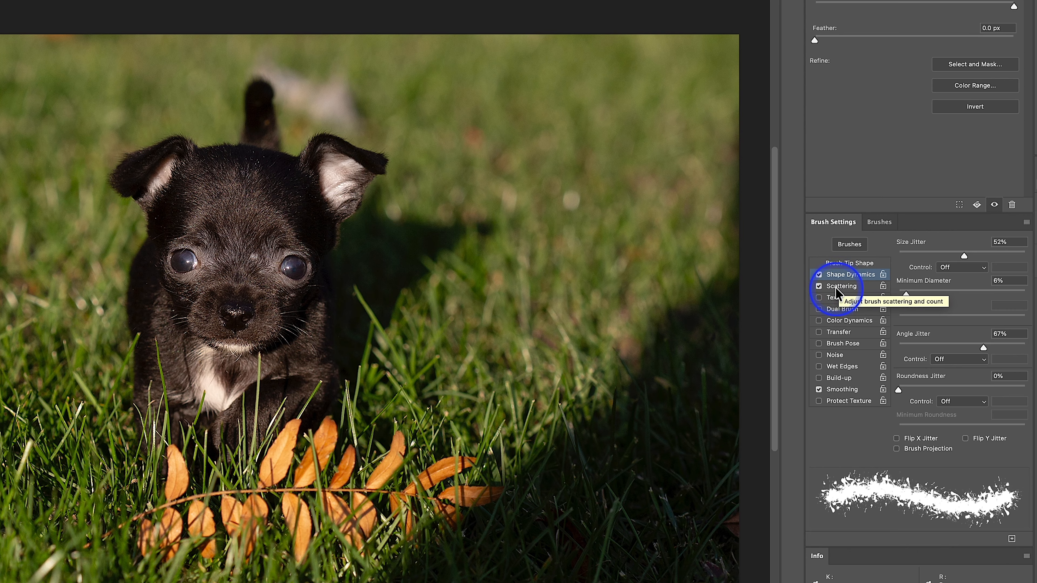
click(836, 287)
drag(902, 253, 912, 254)
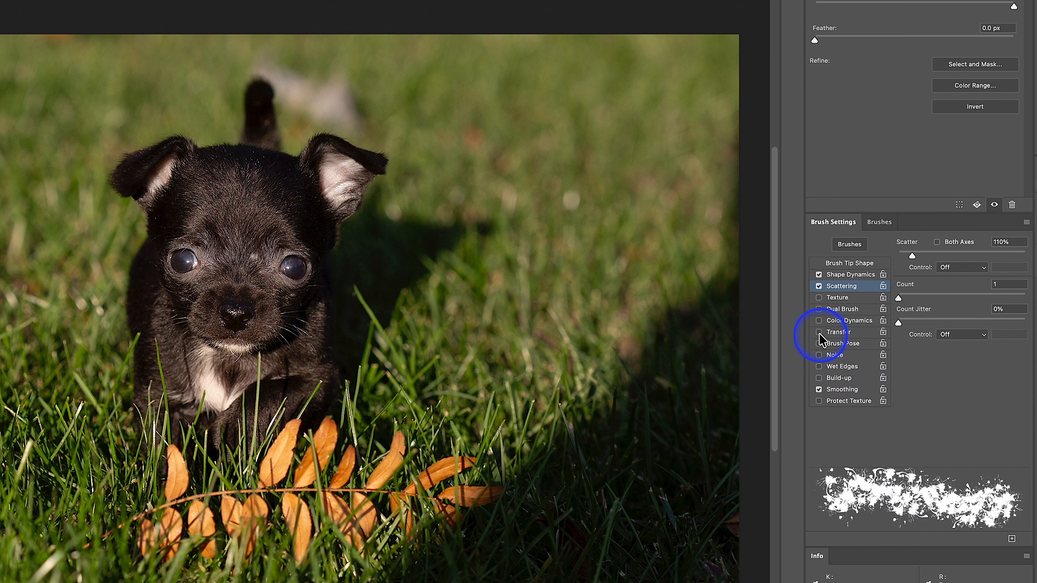
click(837, 331)
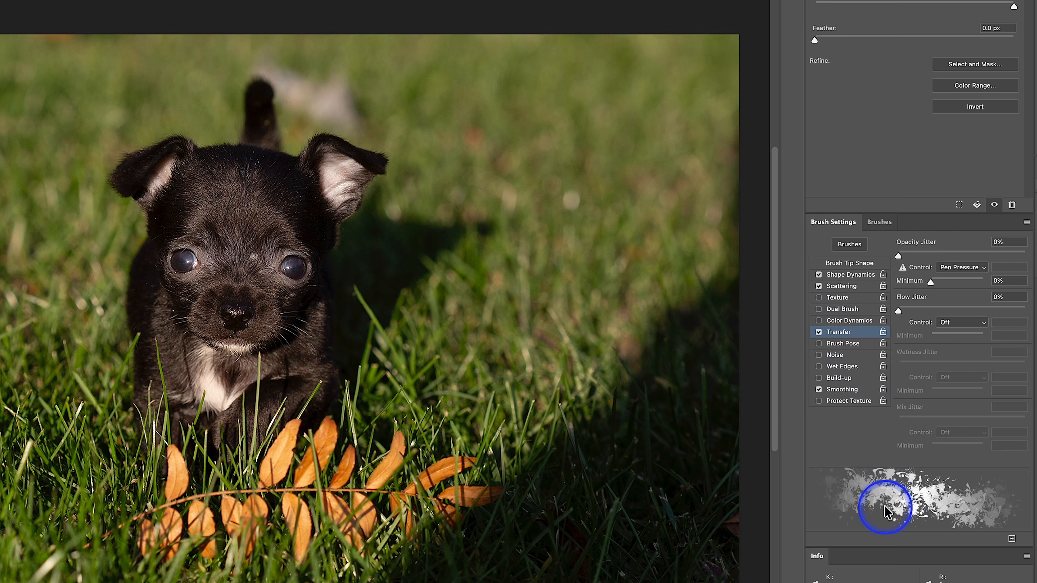
click(819, 332)
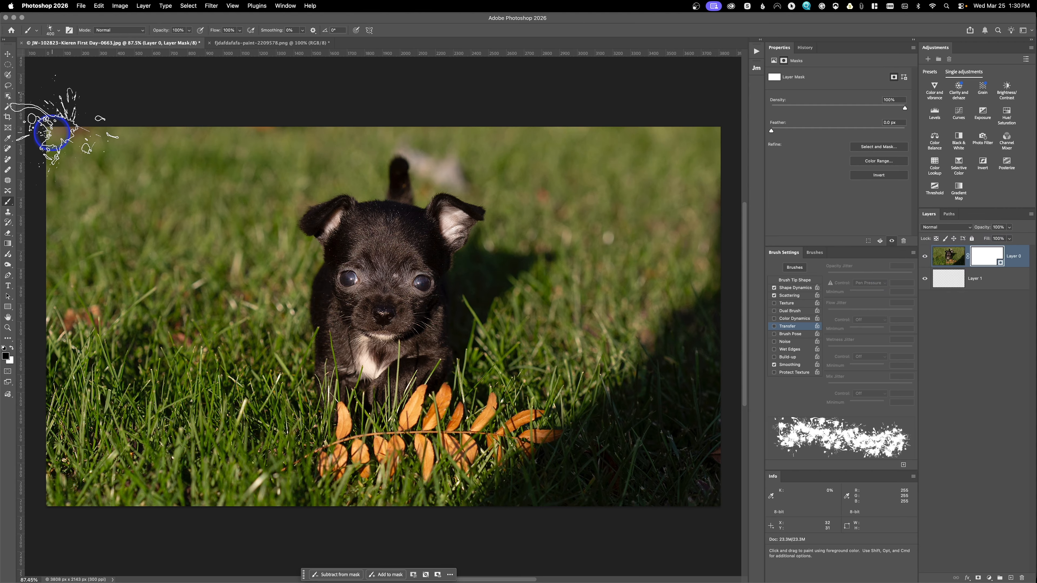
- Paint straight splatter brush strokes on the layer mask along all four edges of the puppy photo
drag(51, 127, 51, 133)
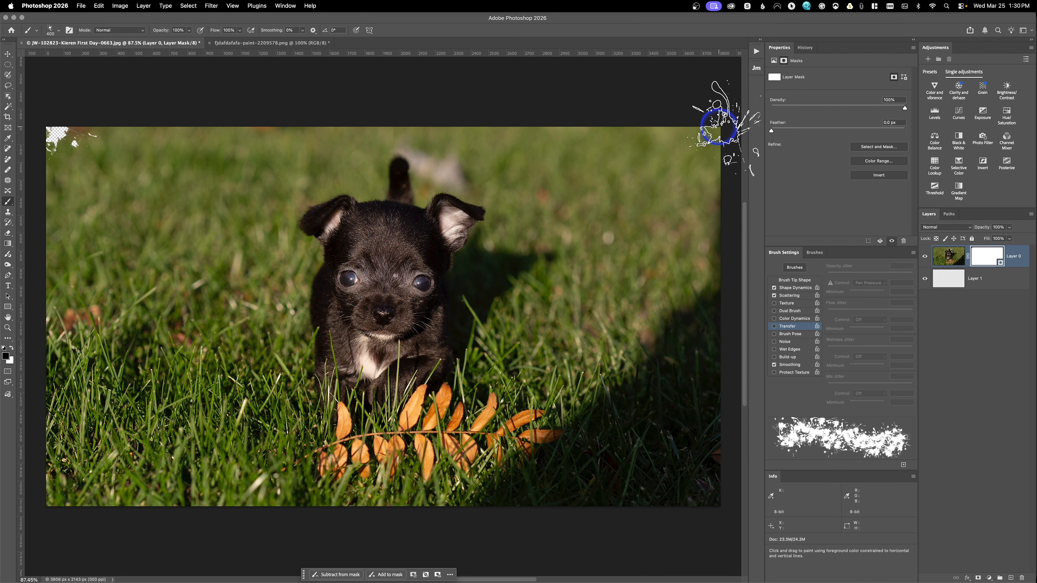
shift+click(719, 128)
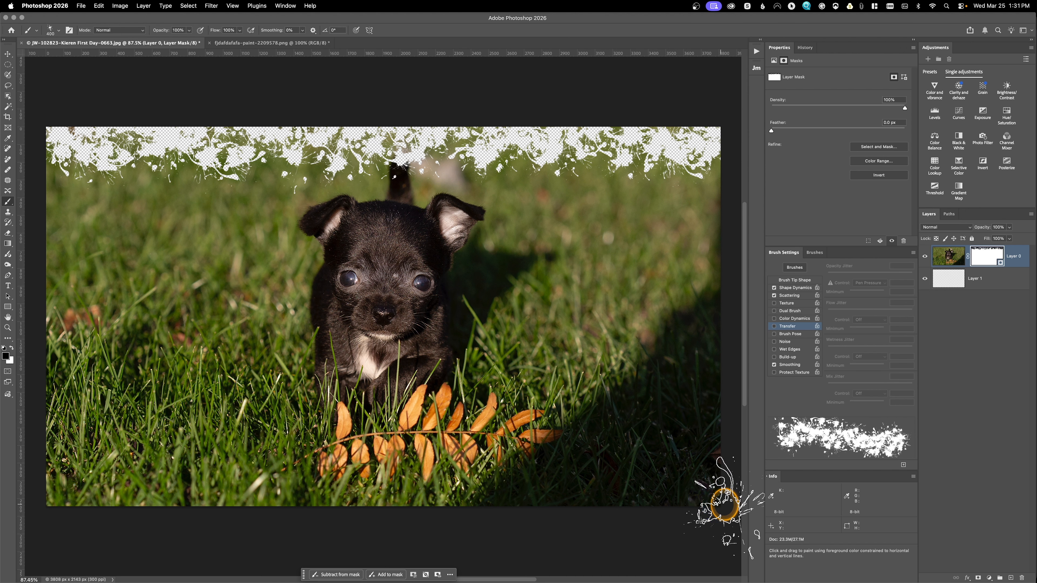
shift+click(719, 505)
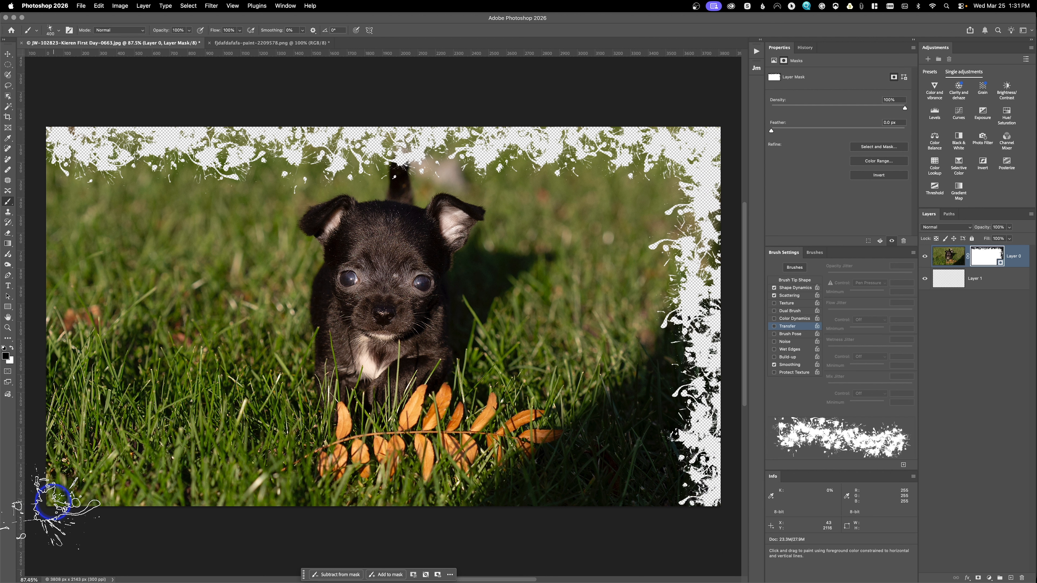
shift+click(51, 502)
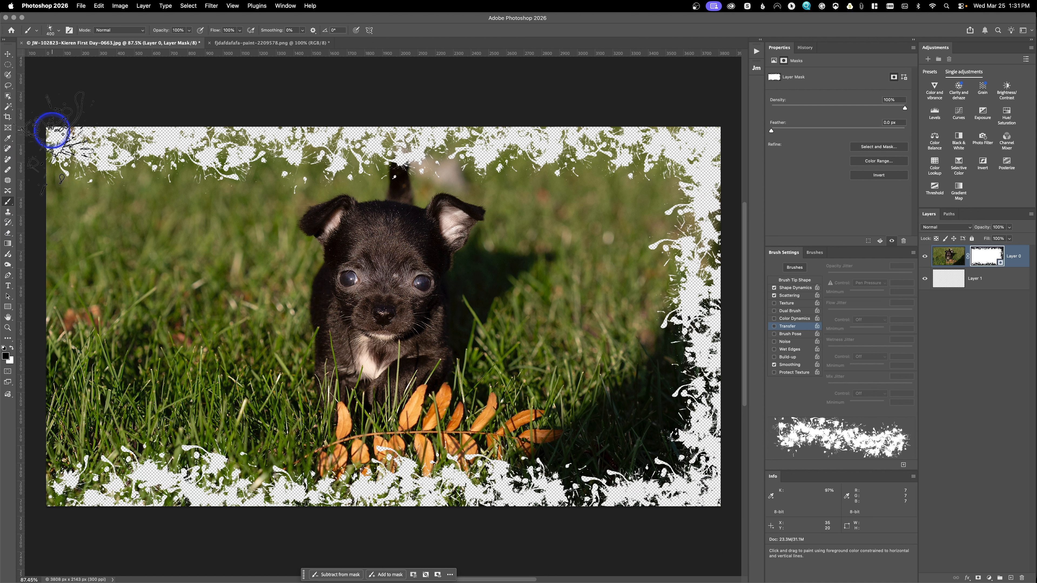
shift+click(48, 129)
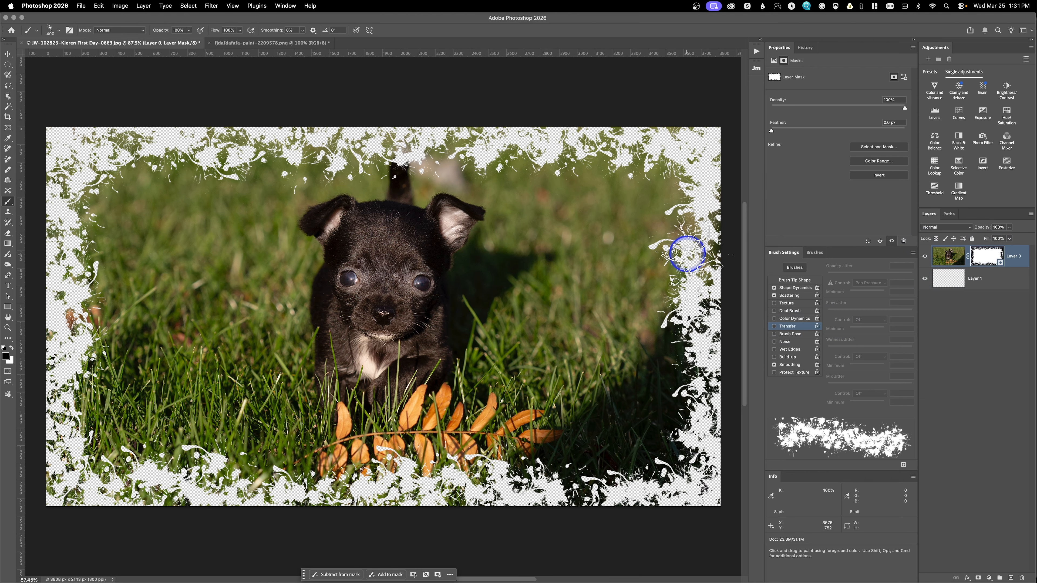
- Flatten the image, then undo the flattening and all the splatter strokes on the layer mask
click(144, 5)
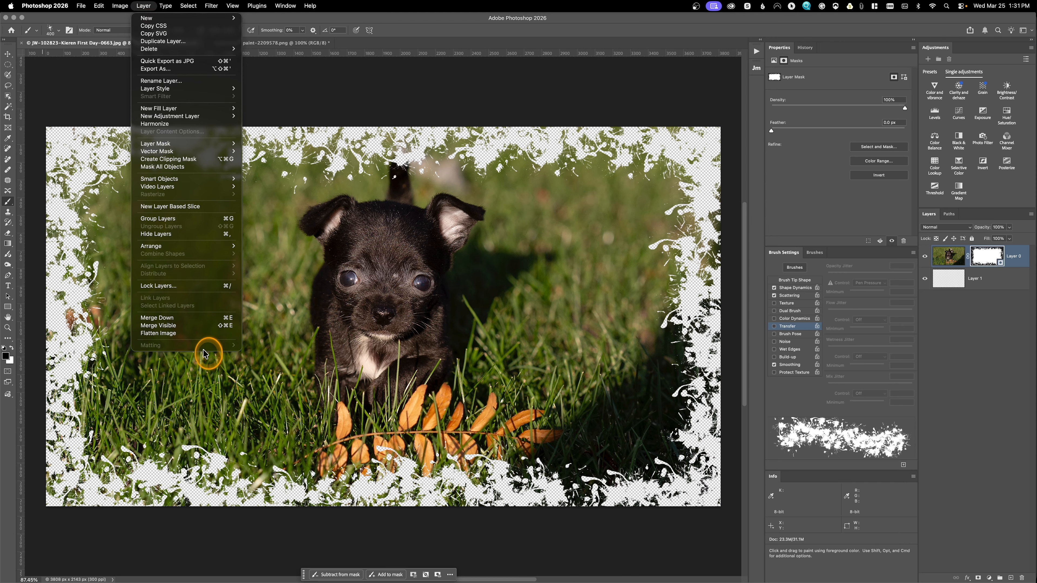
click(197, 333)
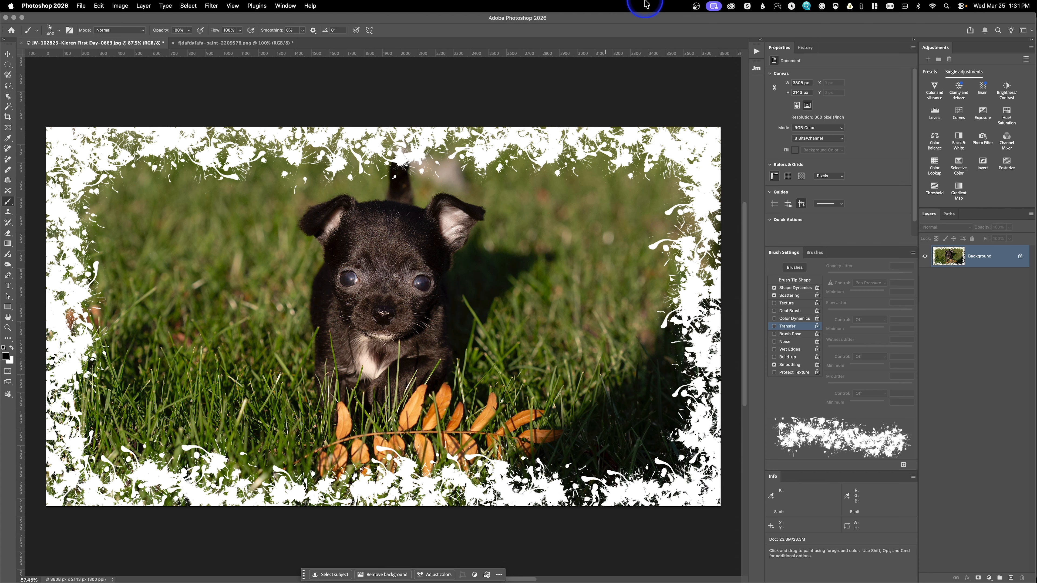
key(super+z)
key(super+z)
key(super+z)
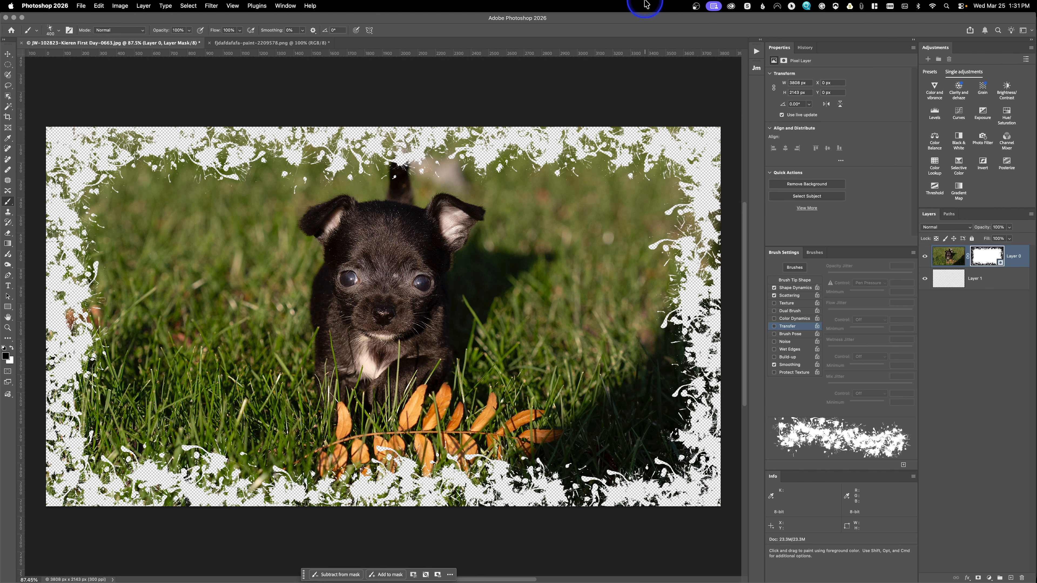
key(super+z)
key(super+z)
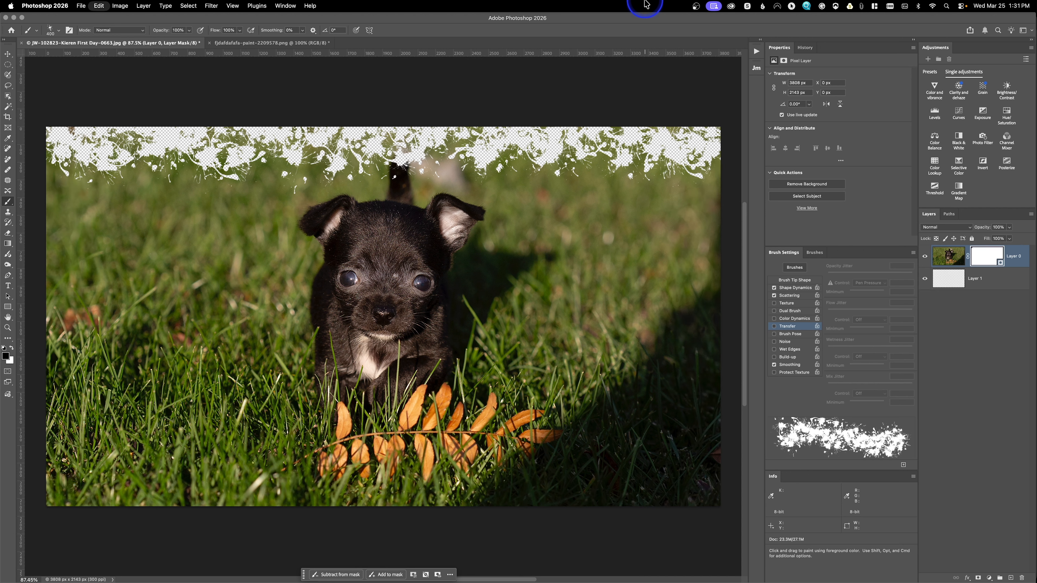
key(super+z)
key(super+z)
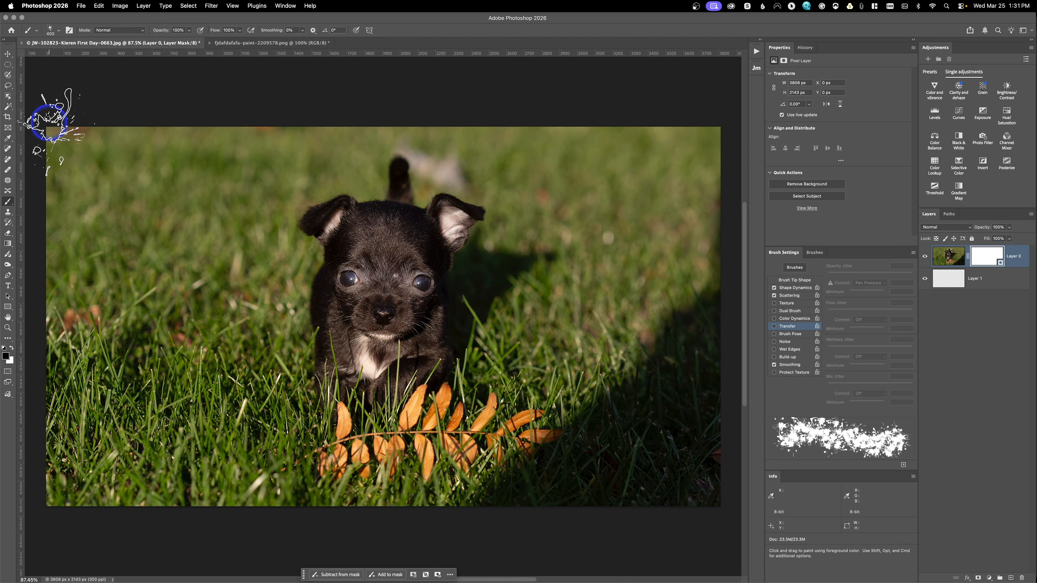
- Reduce the splatter brush size to 250 and enable Transfer with an Opacity Jitter of 16%
key(bracketleft)
key(bracketleft)
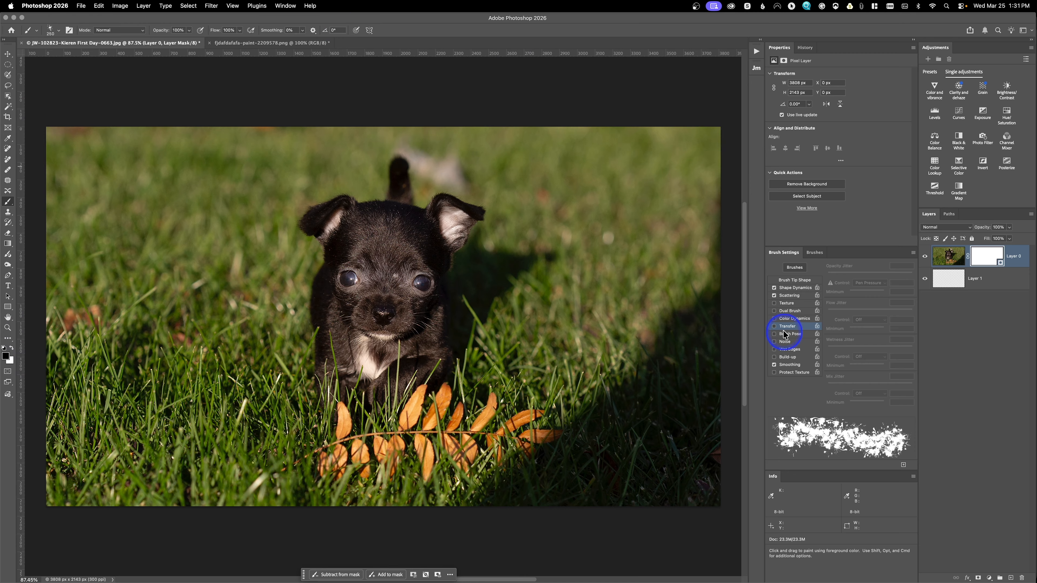
click(774, 327)
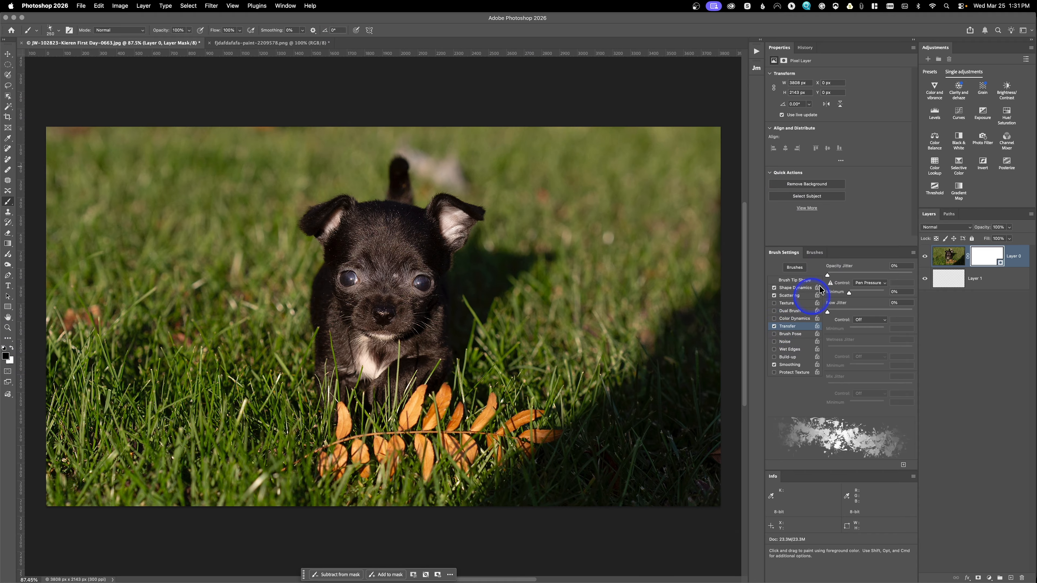
drag(826, 275, 867, 275)
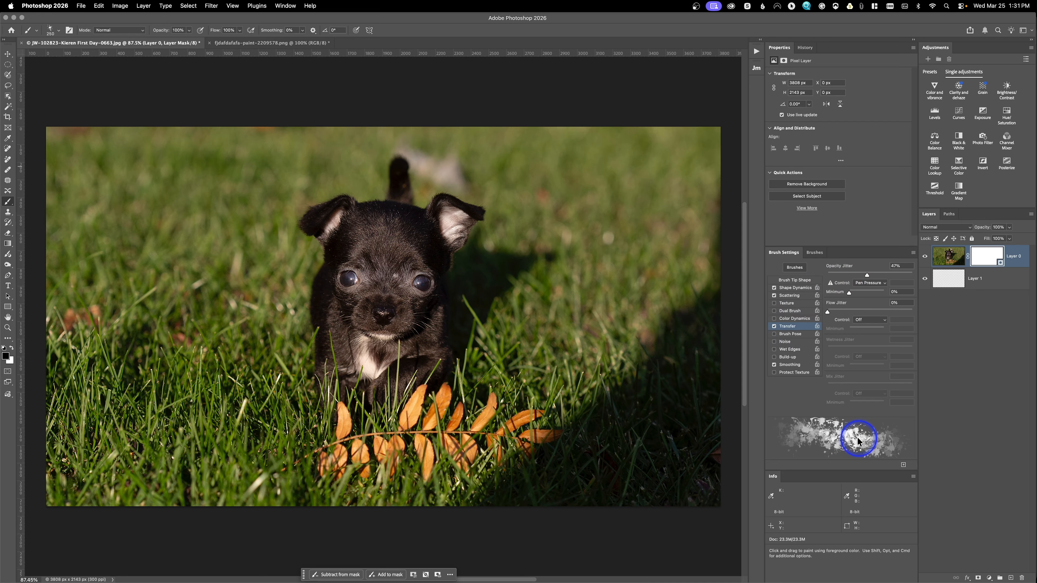
click(844, 275)
drag(844, 277, 841, 279)
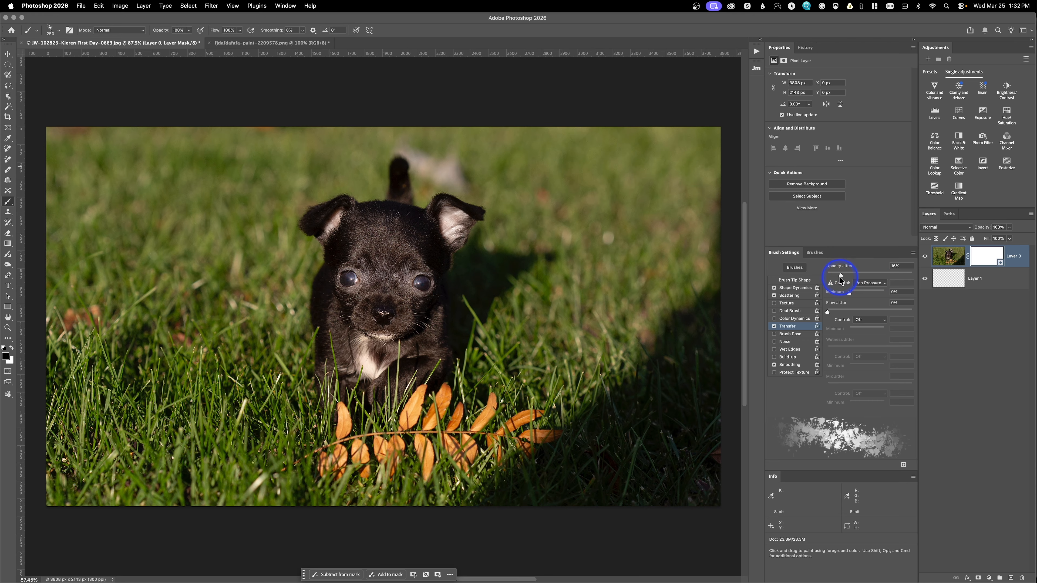
- Set the splatter brush's Size Jitter to 65% in Shape Dynamics
click(800, 288)
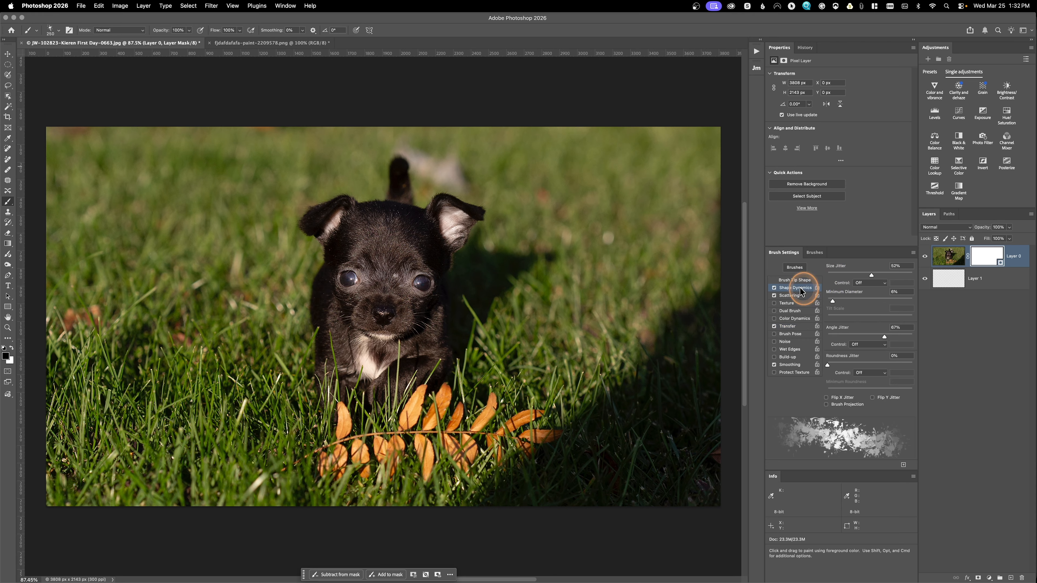
drag(873, 276, 882, 275)
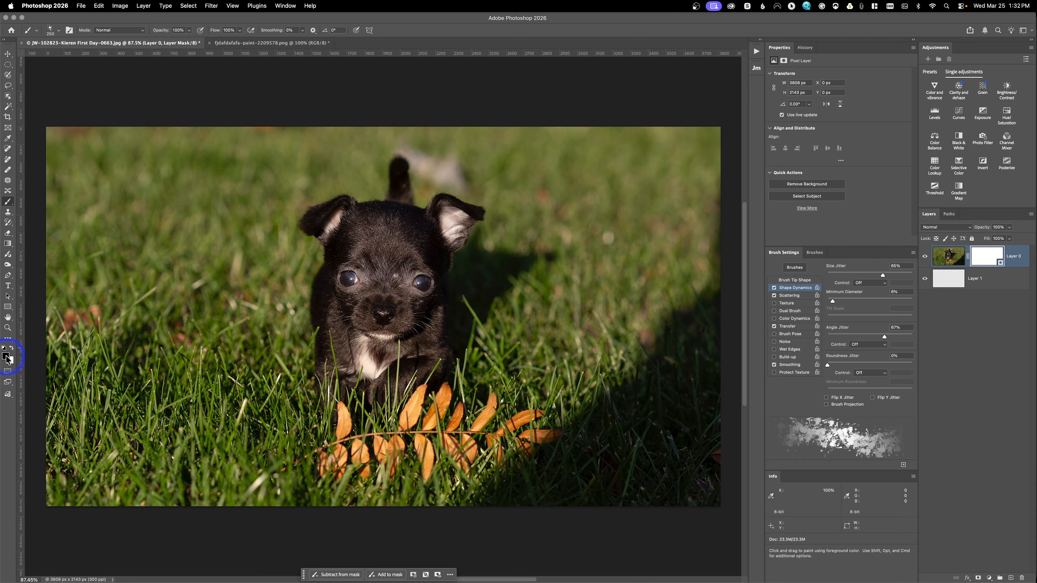
drag(428, 235, 410, 234)
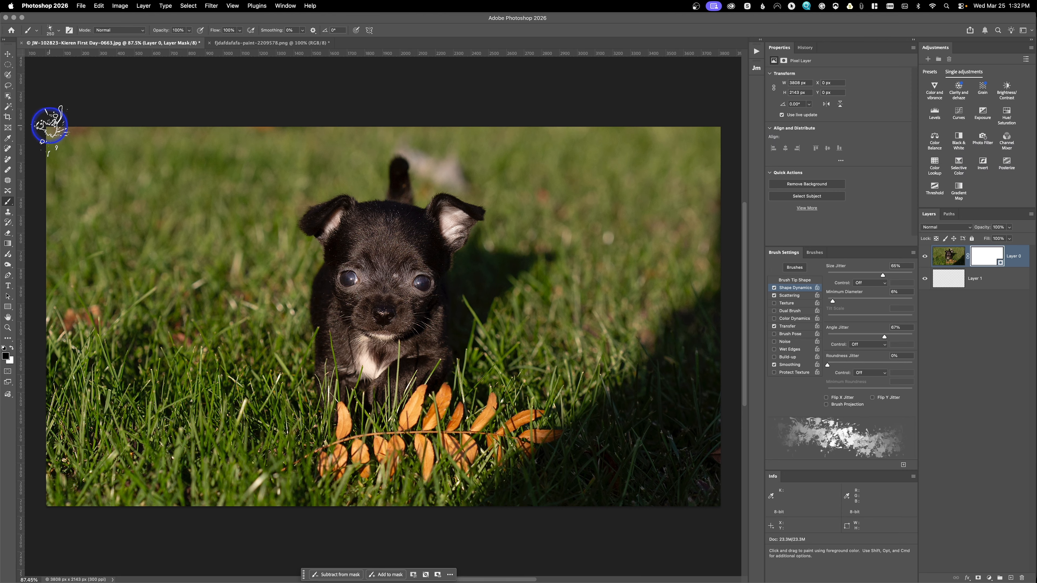
- Paint a splatter border on the layer mask with straight strokes from corner to corner around the whole photo
click(50, 125)
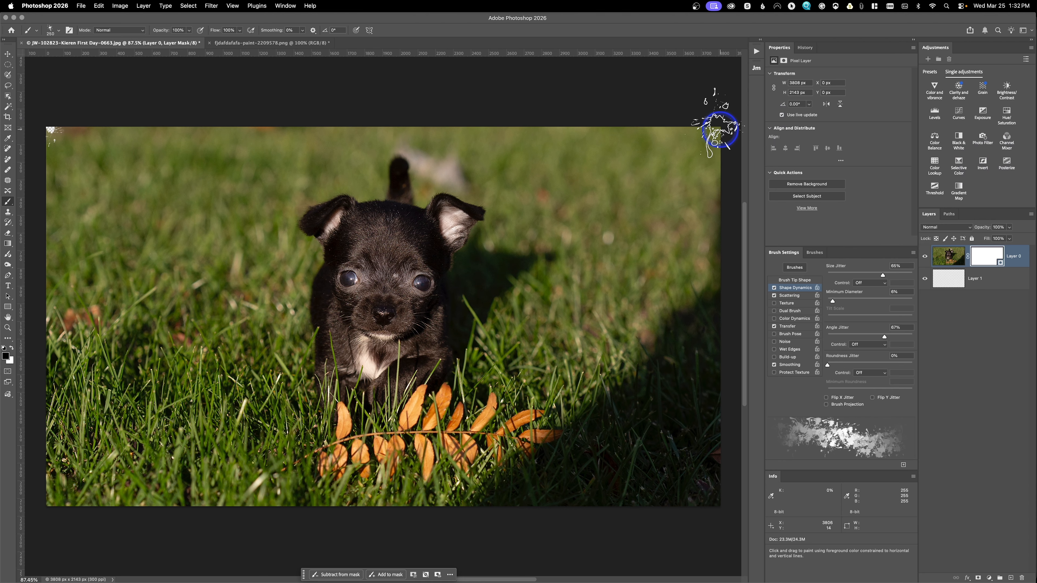
shift+click(719, 130)
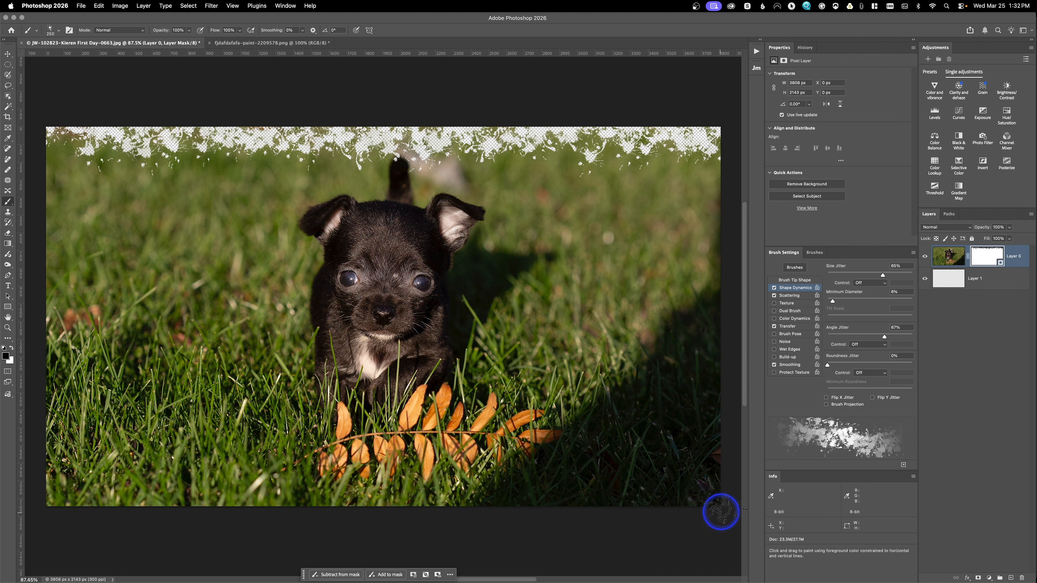
shift+click(720, 505)
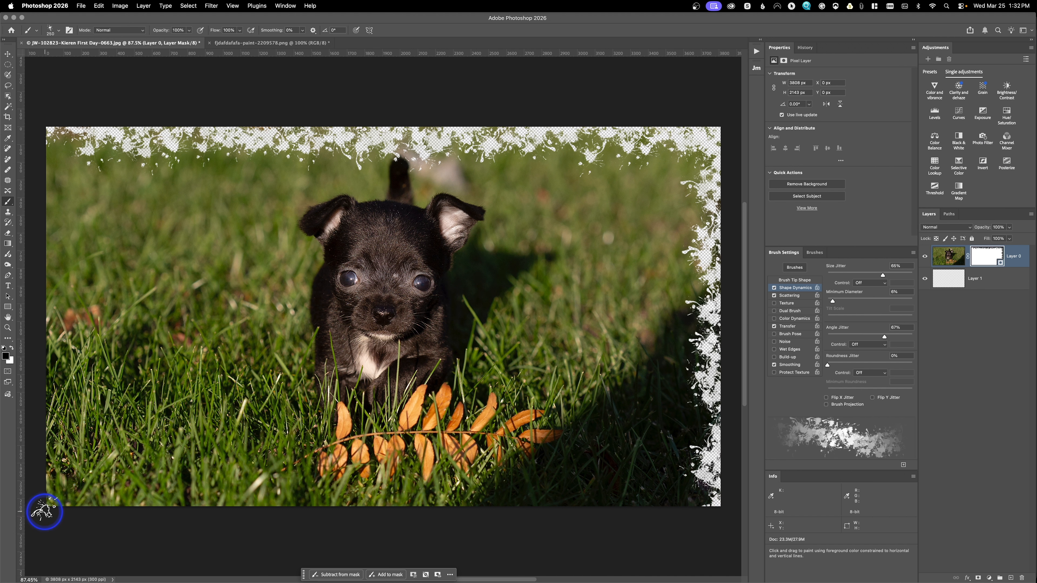
shift+click(46, 506)
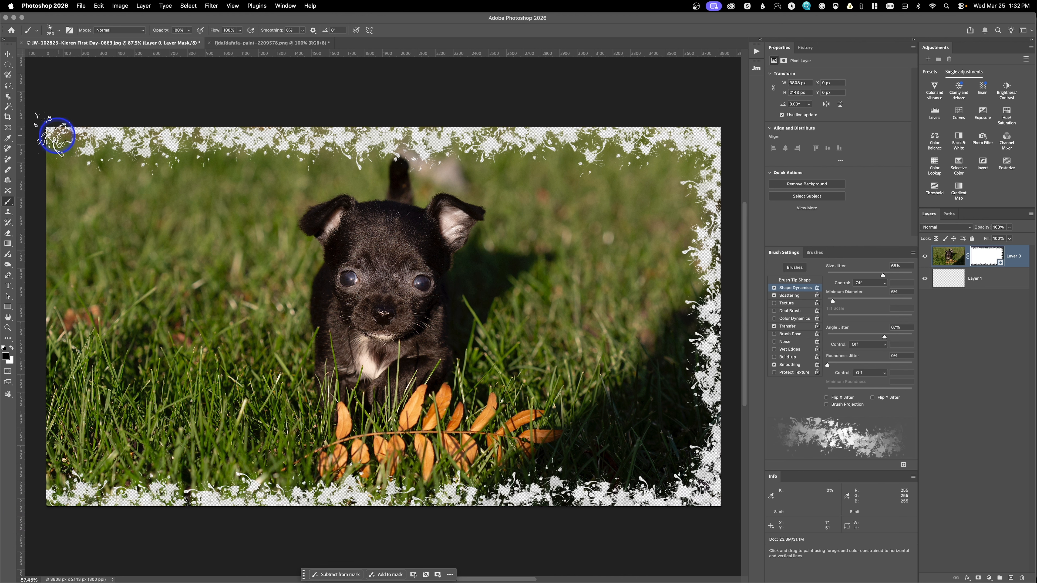
shift+click(48, 131)
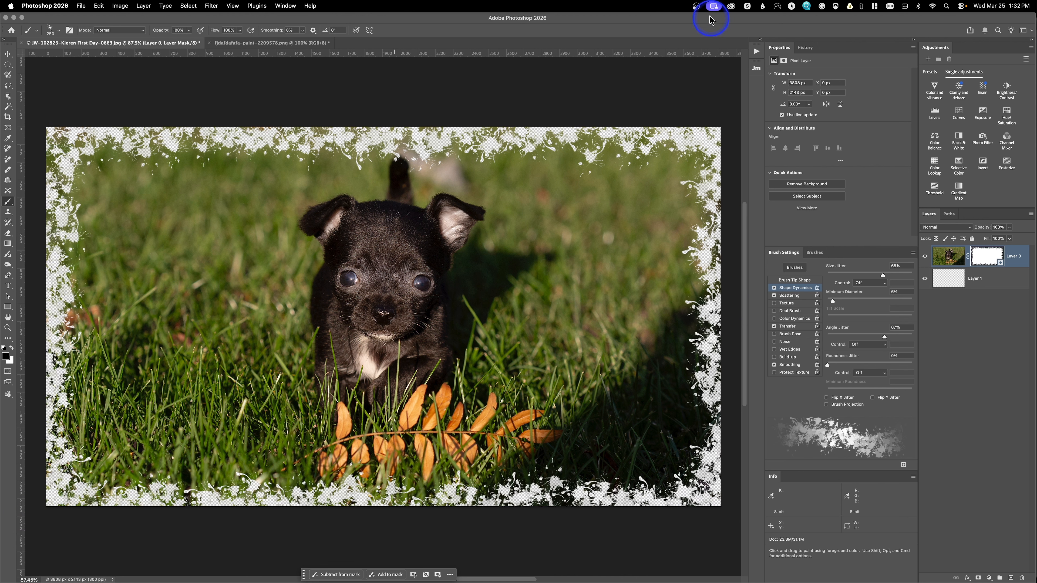
- Unlink the layer mask from the puppy photo and scale only the mask to about 104.7% with Free Transform
click(1012, 261)
key(super+t)
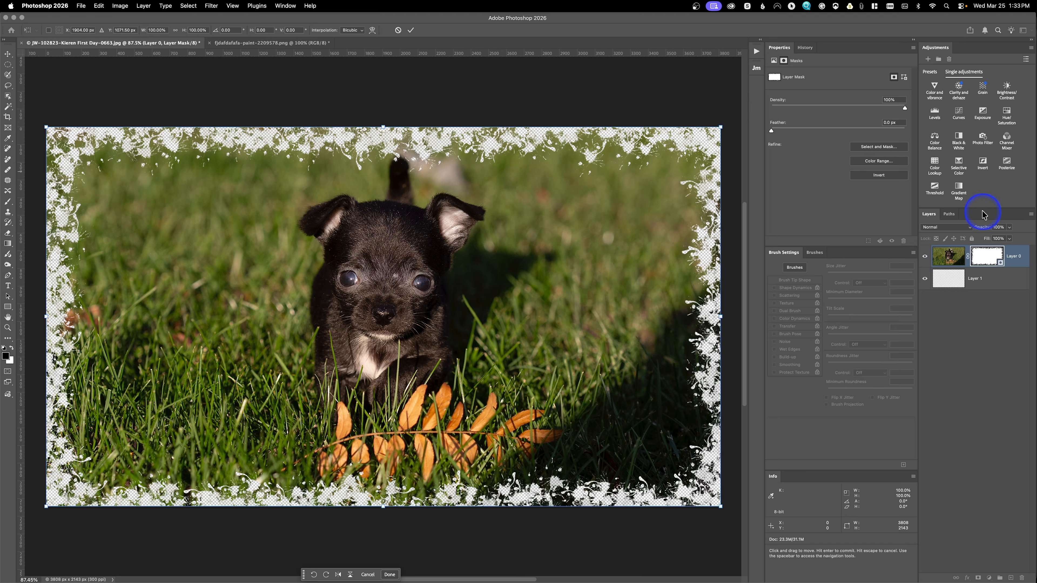
click(968, 255)
click(990, 258)
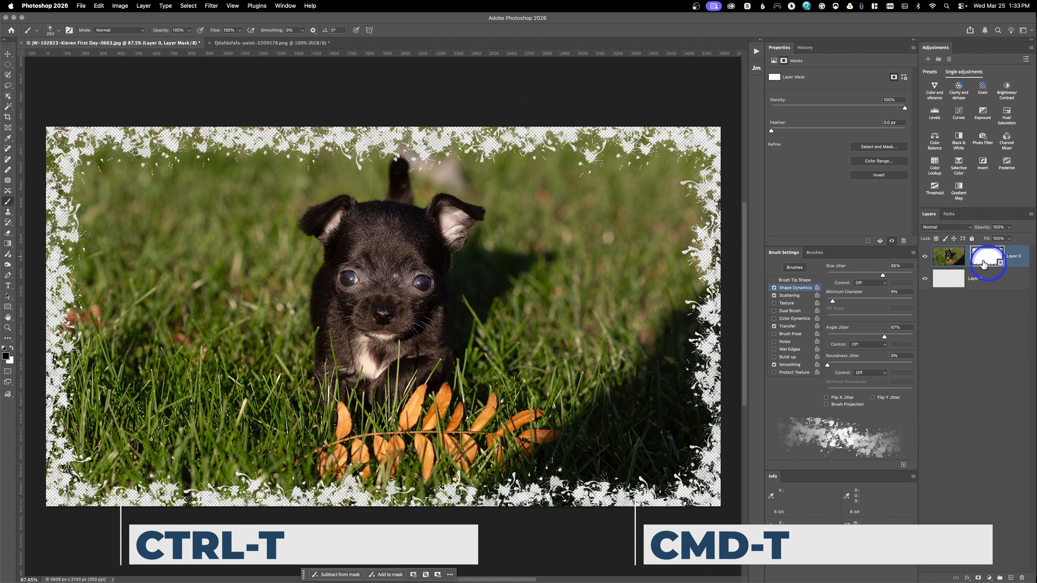
key(super+t)
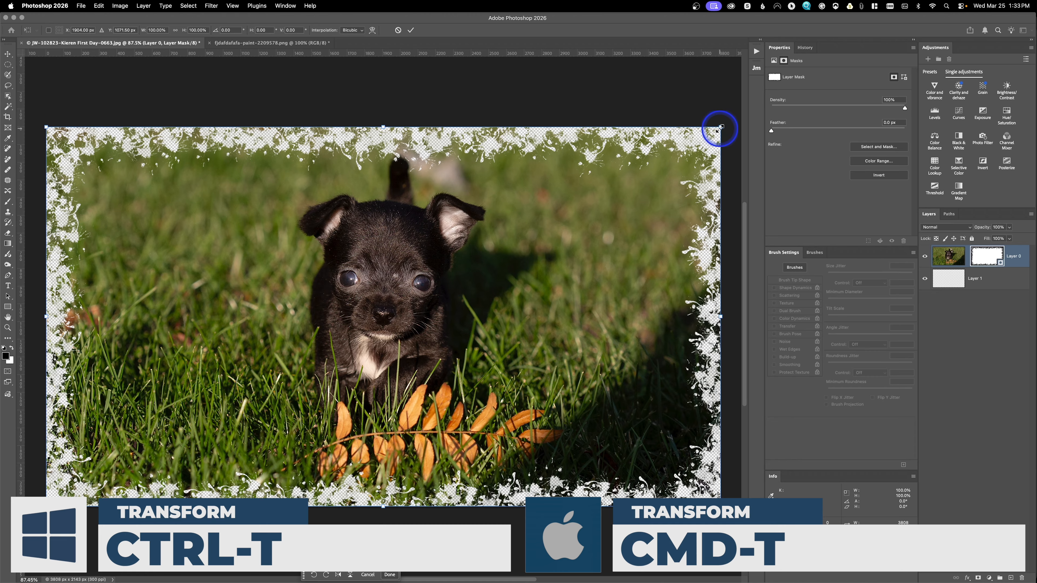
drag(720, 127, 735, 119)
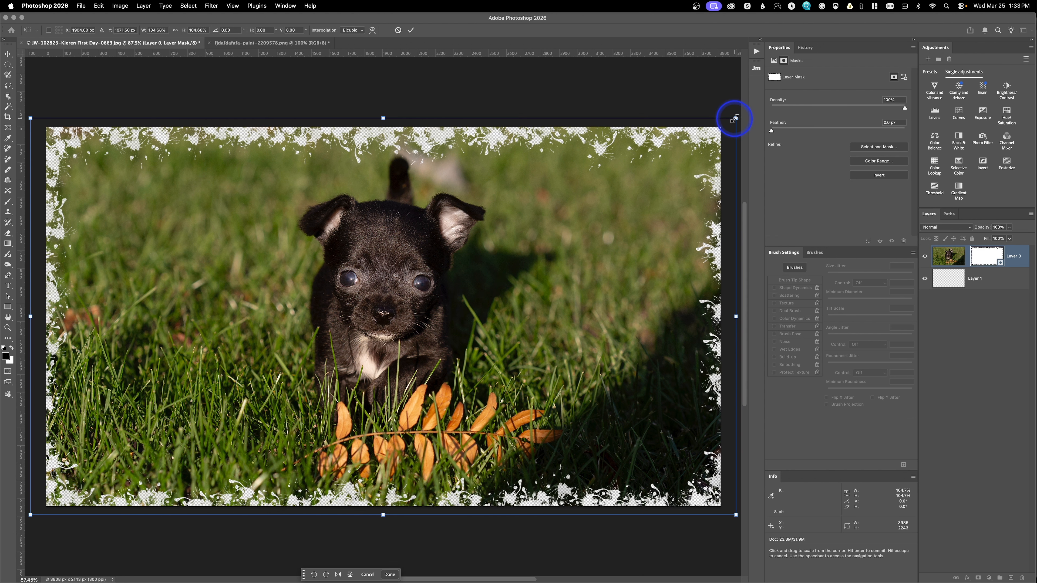
key(Return)
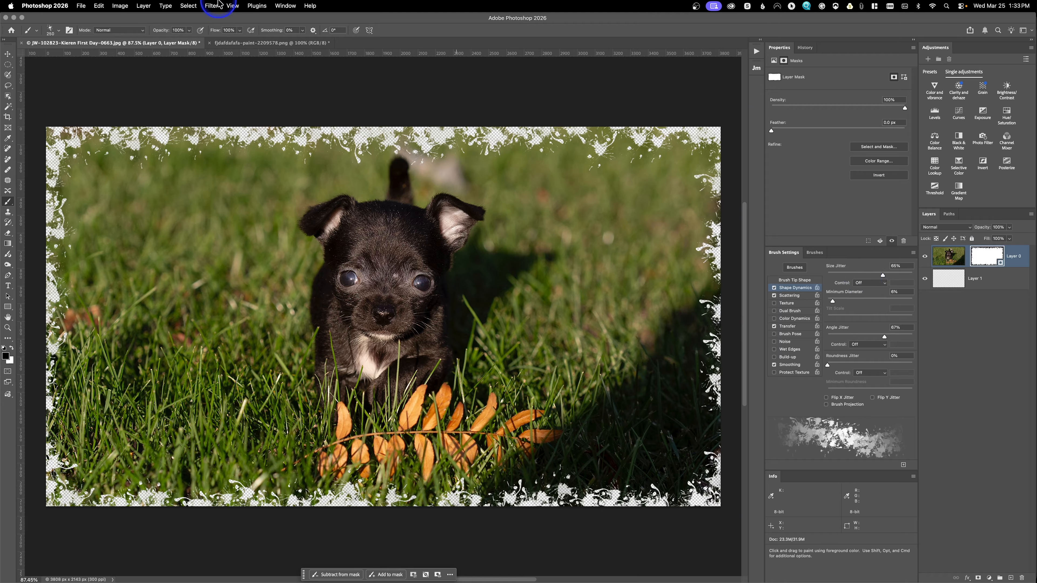
- Flatten the image with the enlarged splatter mask, then undo the flattening
click(142, 6)
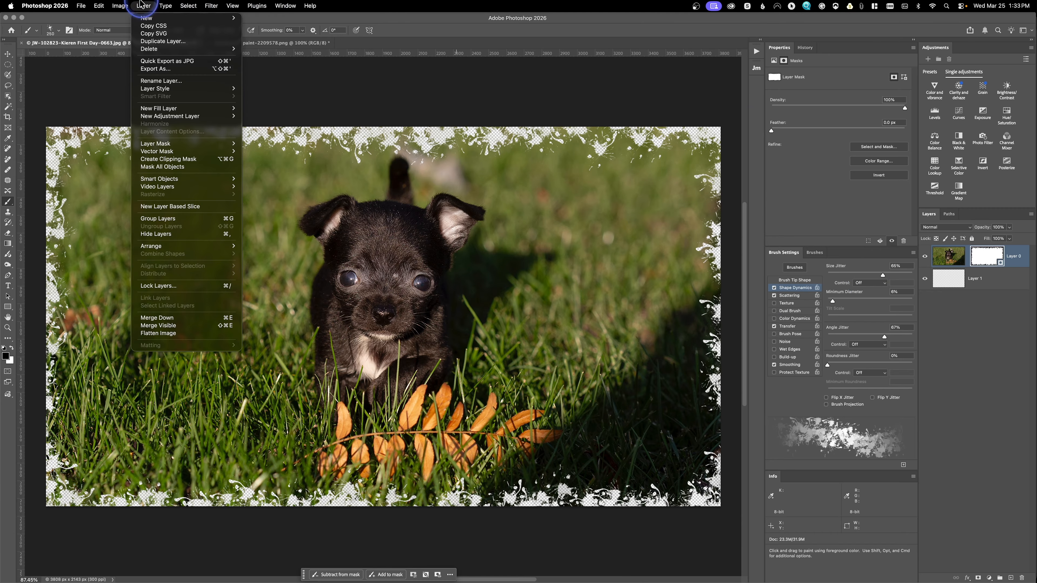
click(157, 333)
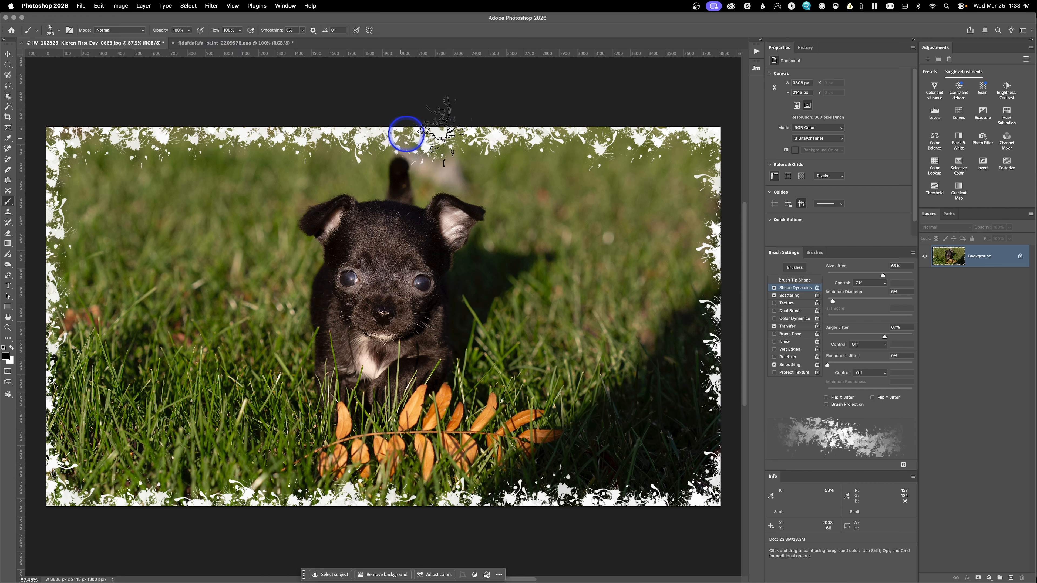
key(super+z)
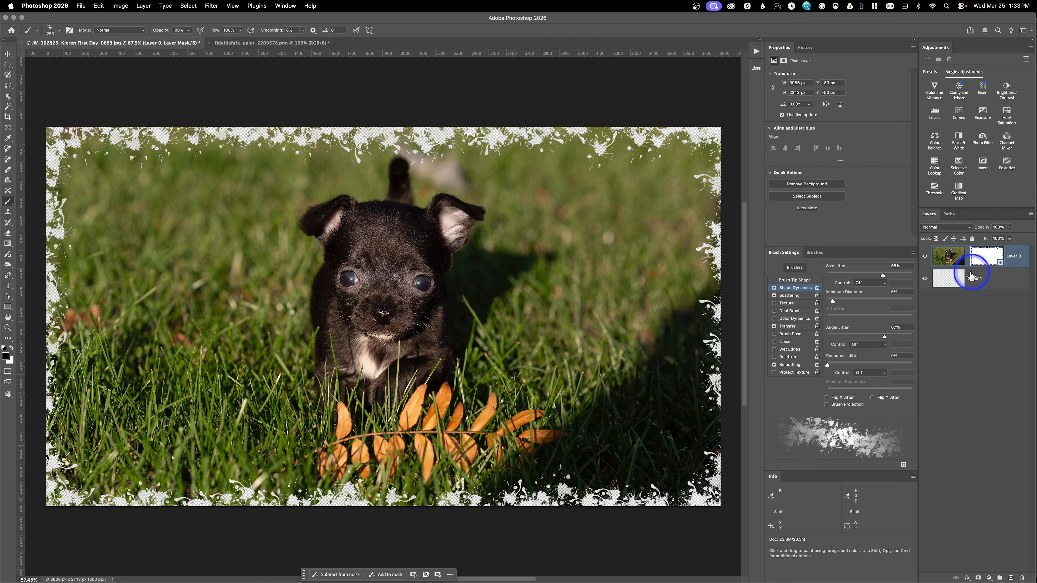
- Fill the layer beneath the puppy photo with black in Normal mode at 100% opacity
click(946, 282)
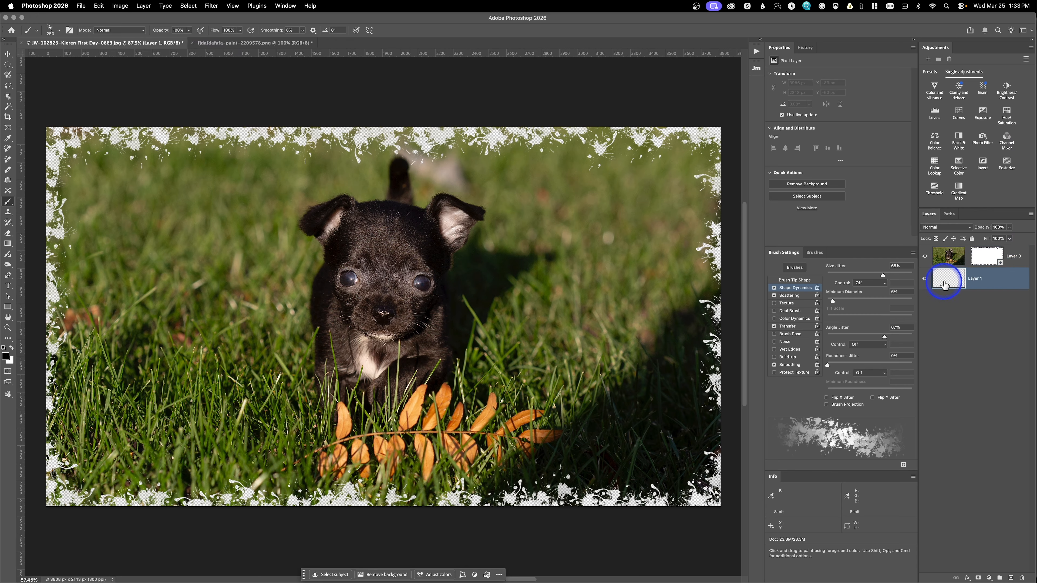
key(shift+BackSpace)
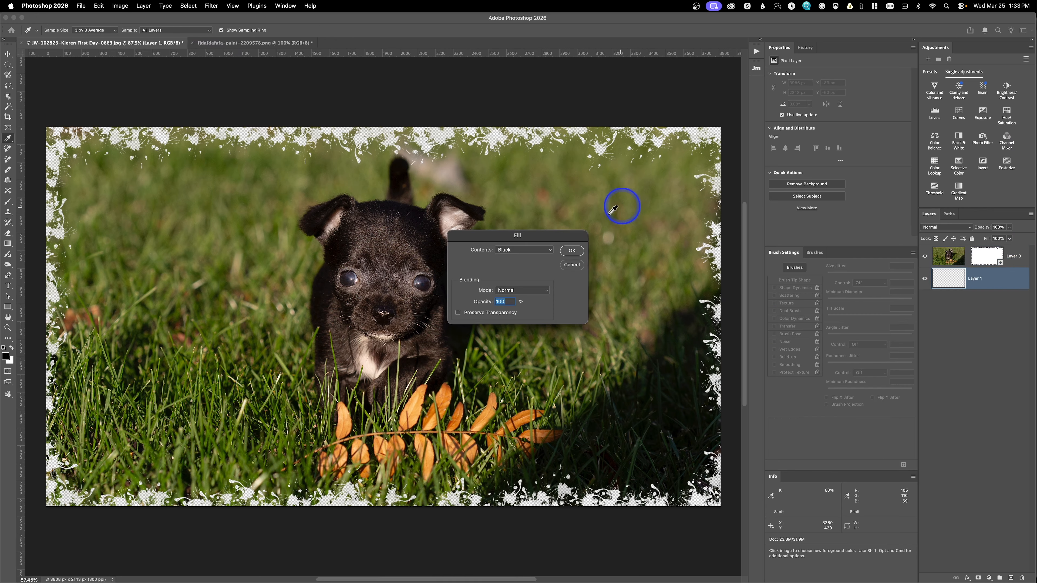
click(568, 265)
key(b)
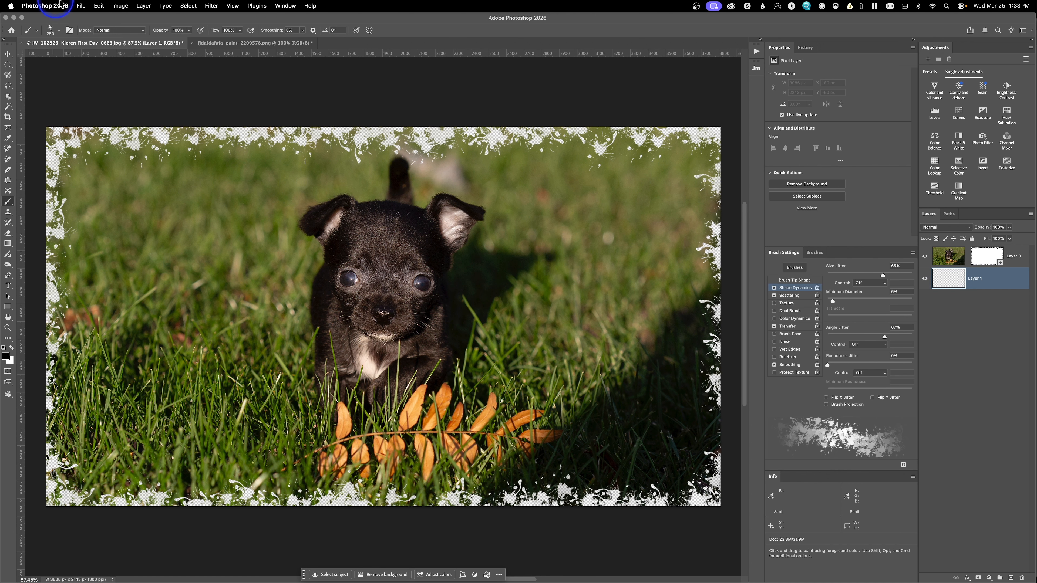
click(99, 5)
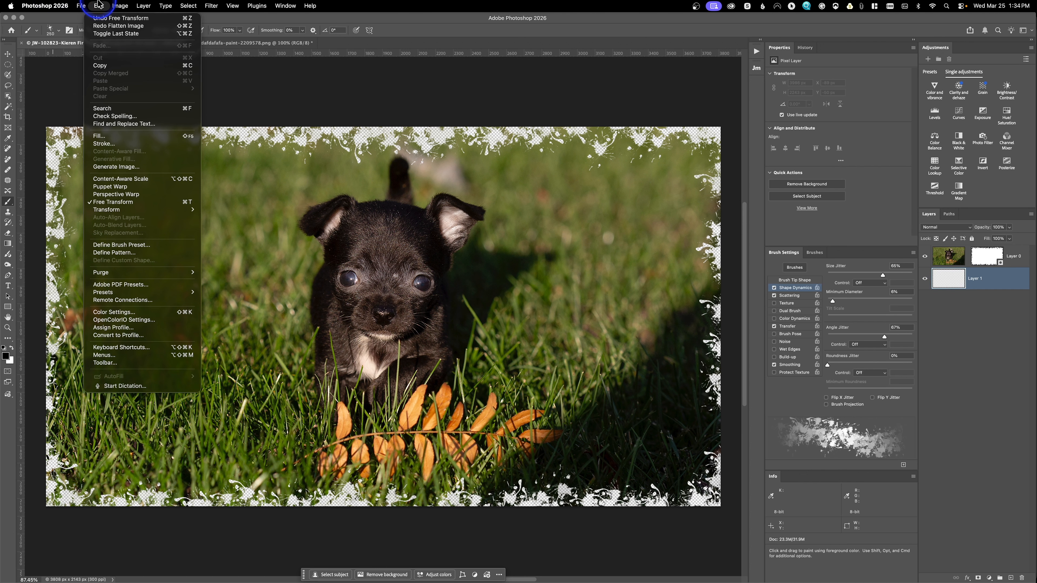
click(99, 136)
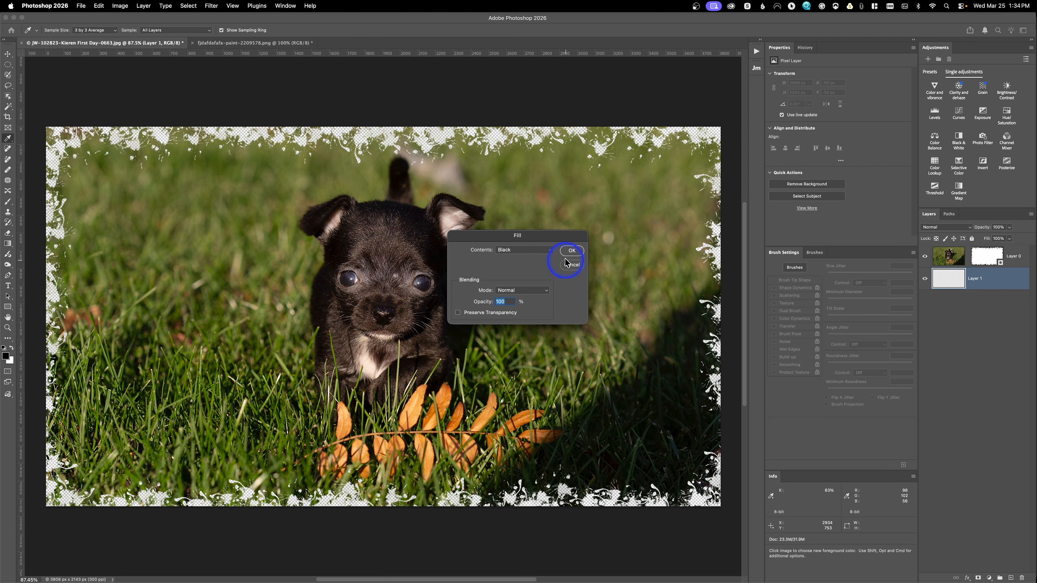
click(571, 250)
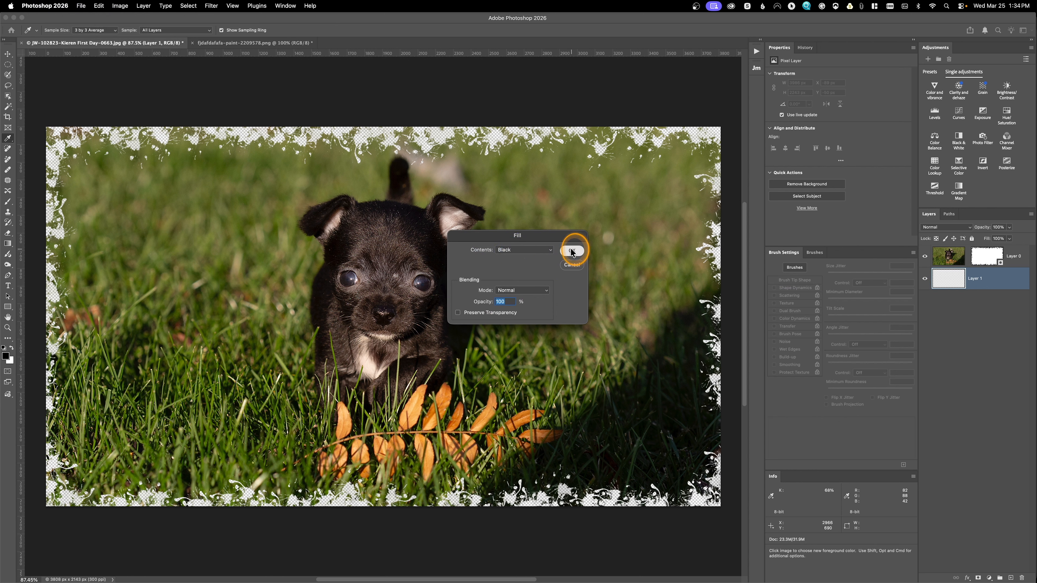
- Delete the splatter layer mask from the puppy photo without applying it
key(b)
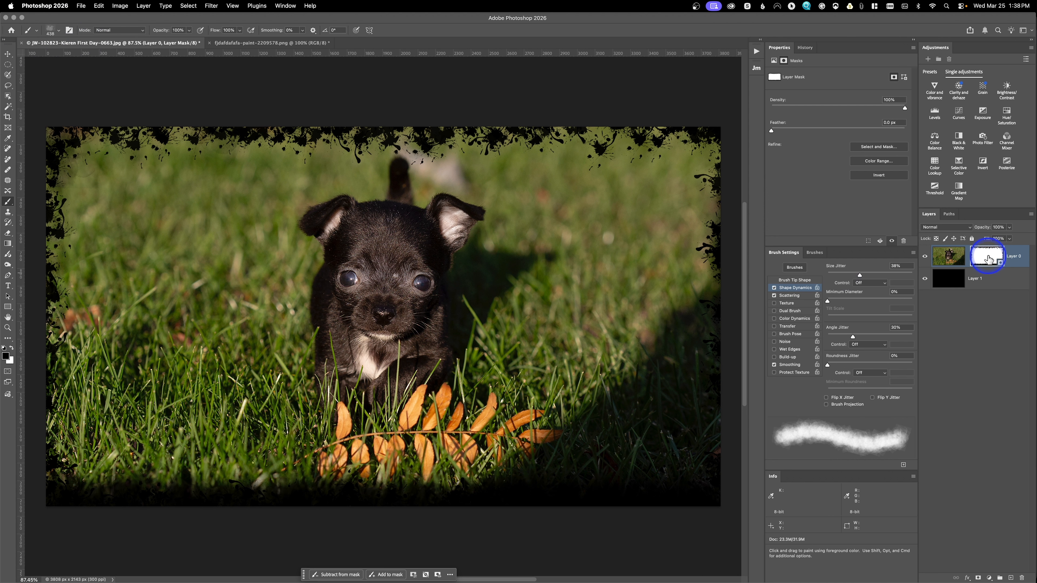
drag(1023, 579, 1022, 578)
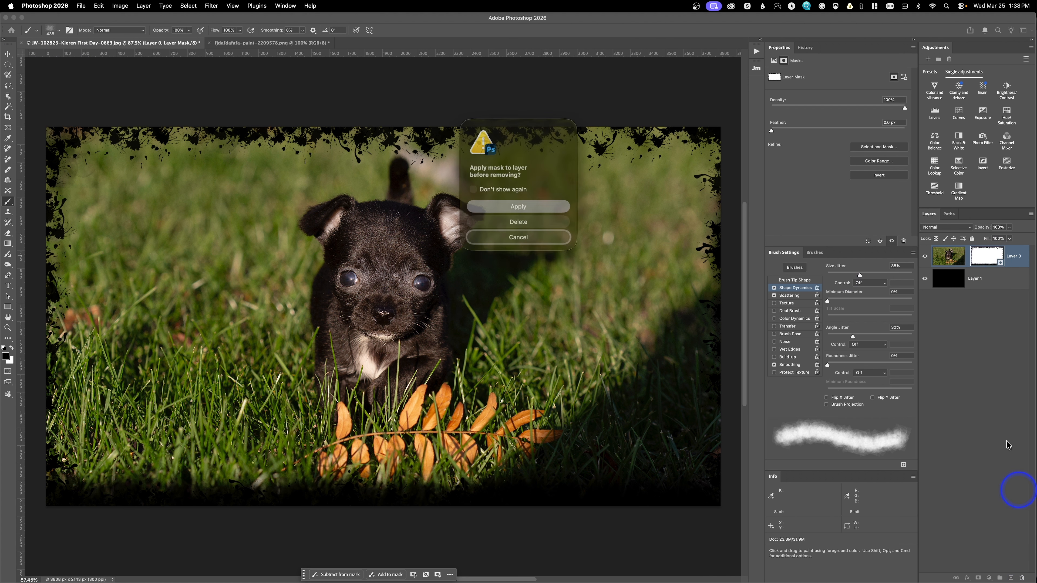
click(518, 218)
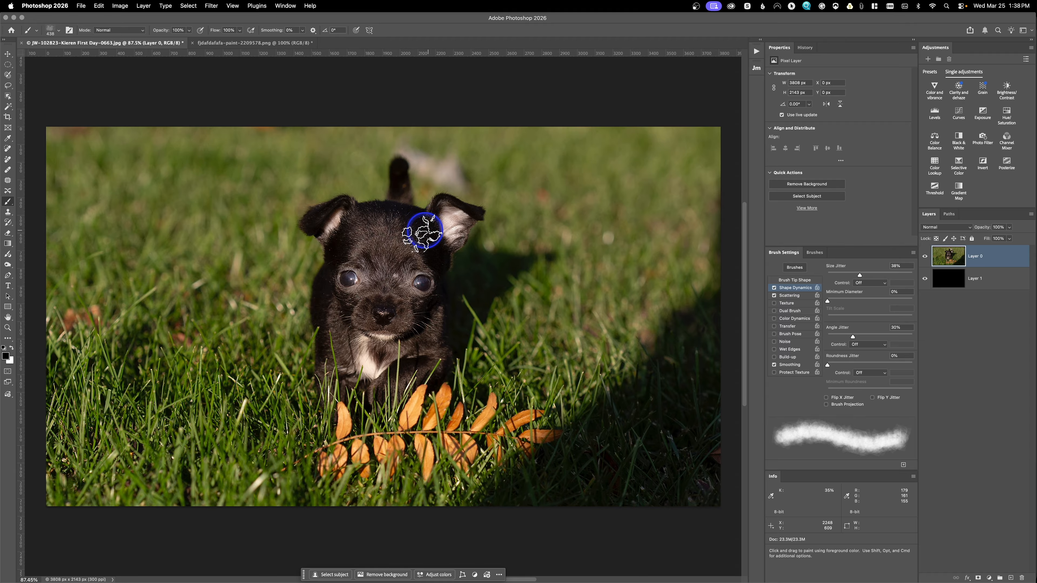
- Create a new document 18 inches wide and 12 inches high with a transparent background
click(83, 8)
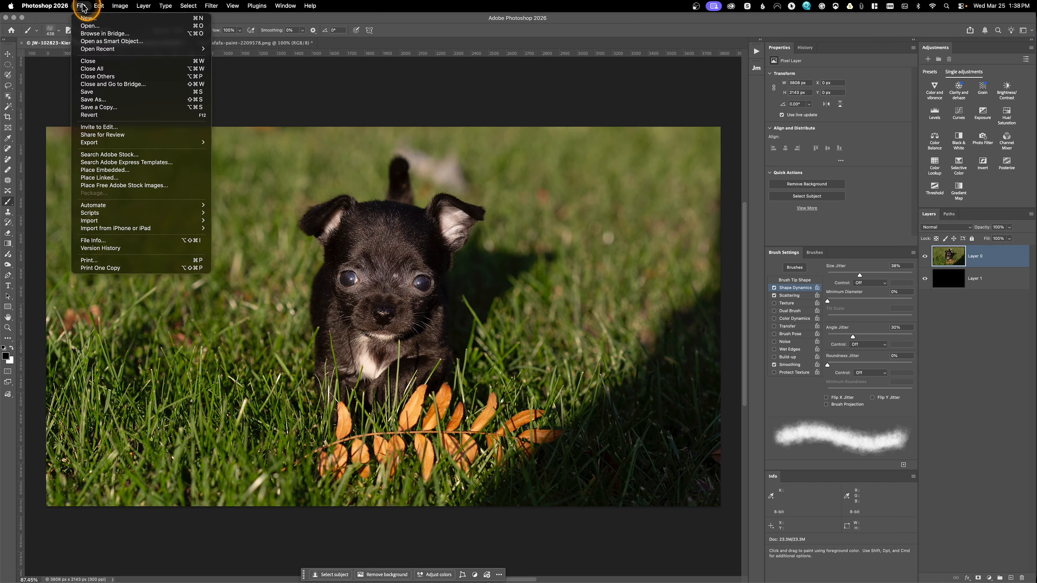
click(89, 16)
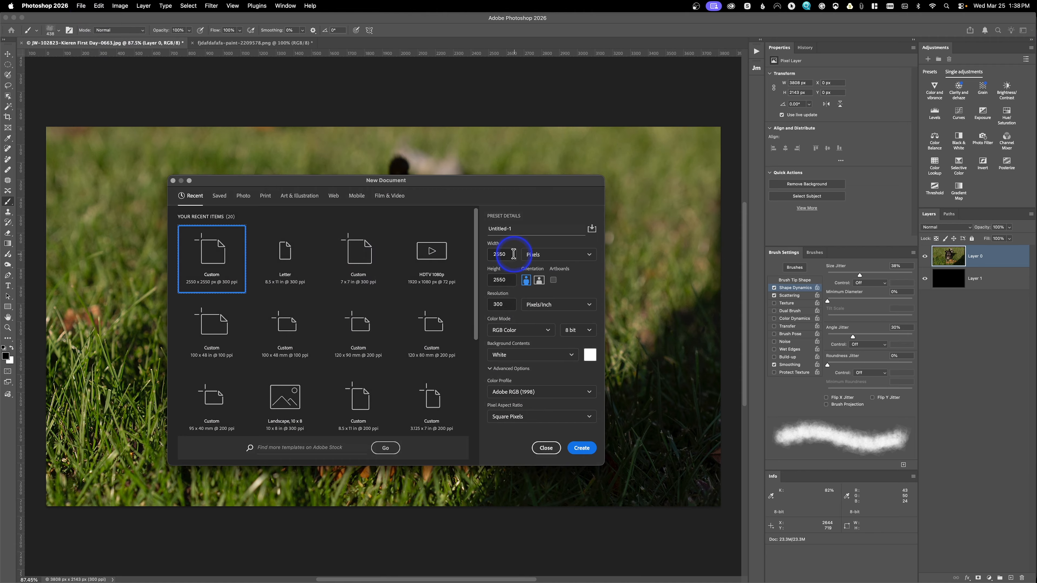
click(553, 257)
click(545, 281)
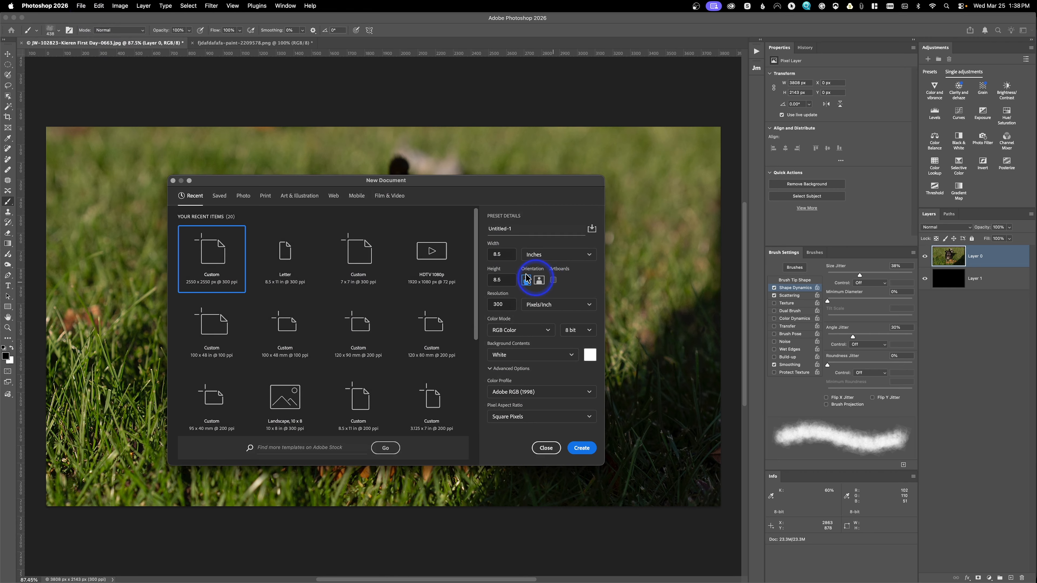
double_click(500, 255)
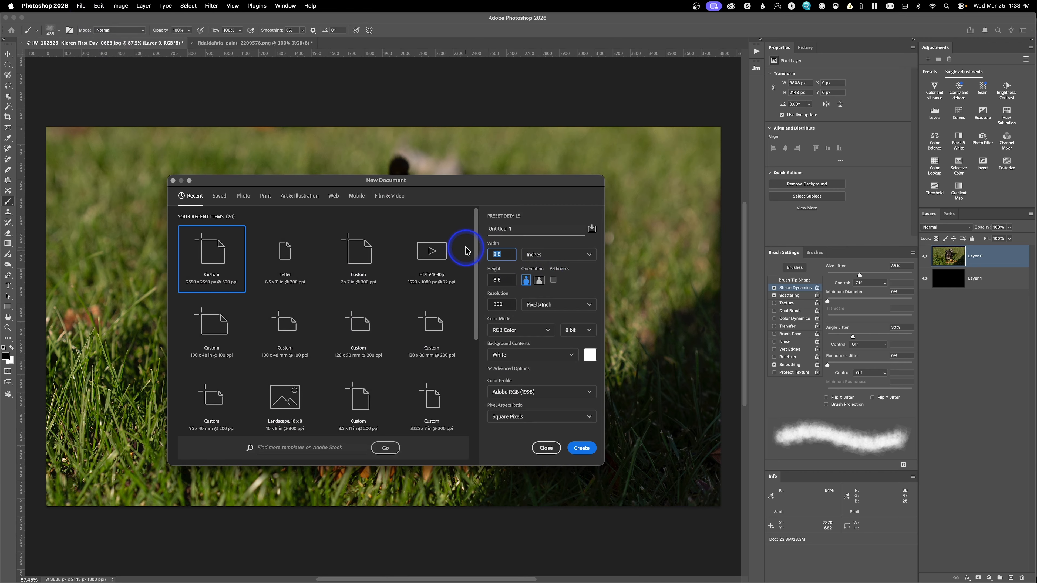
double_click(494, 278)
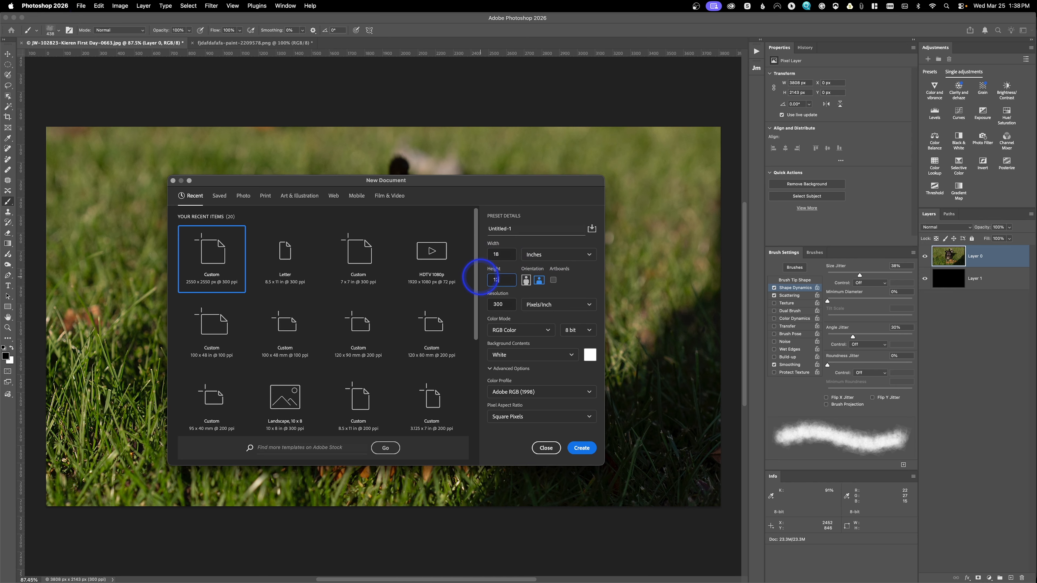
click(548, 358)
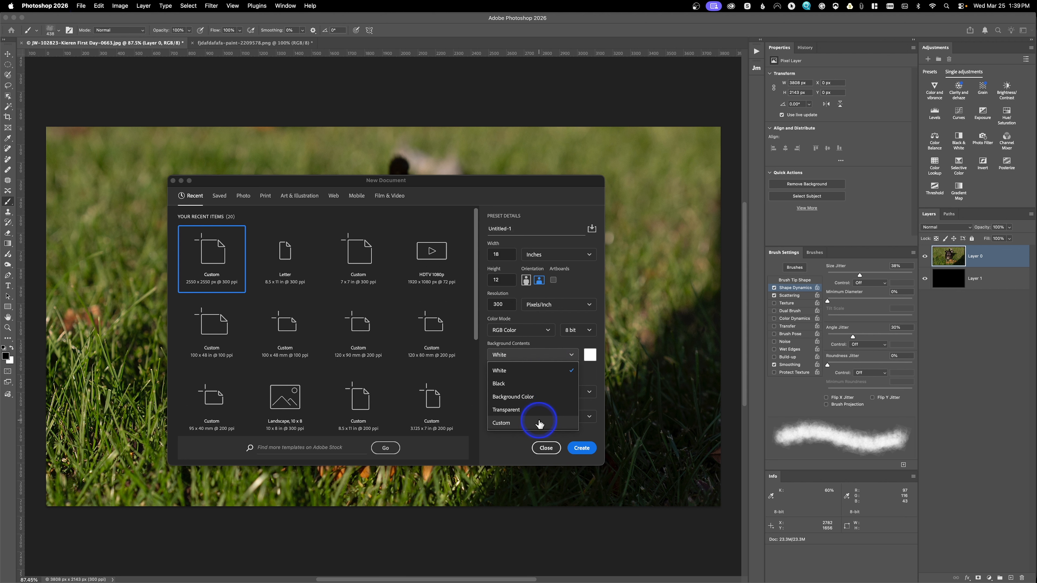
click(539, 409)
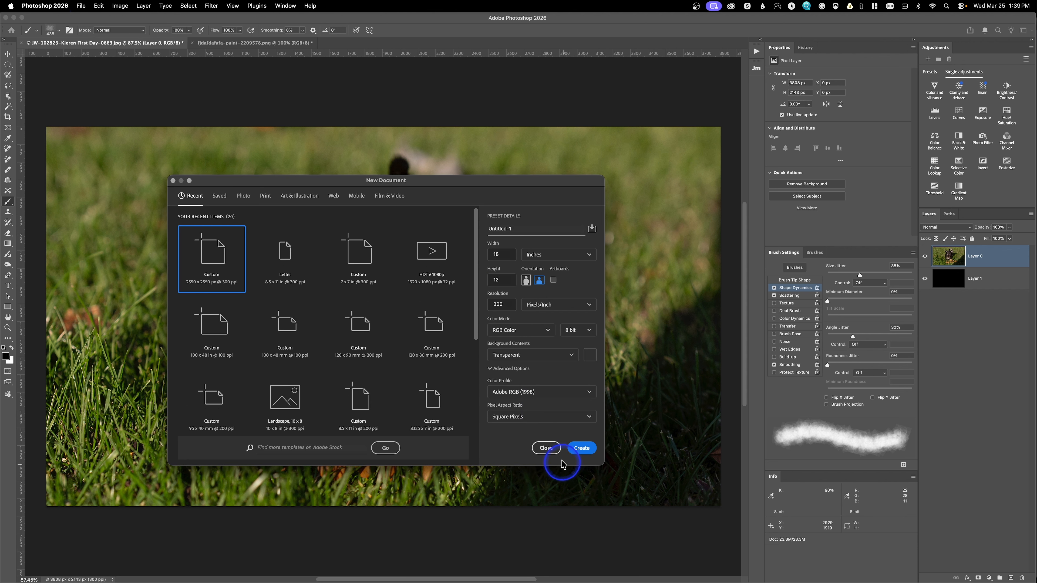
click(581, 448)
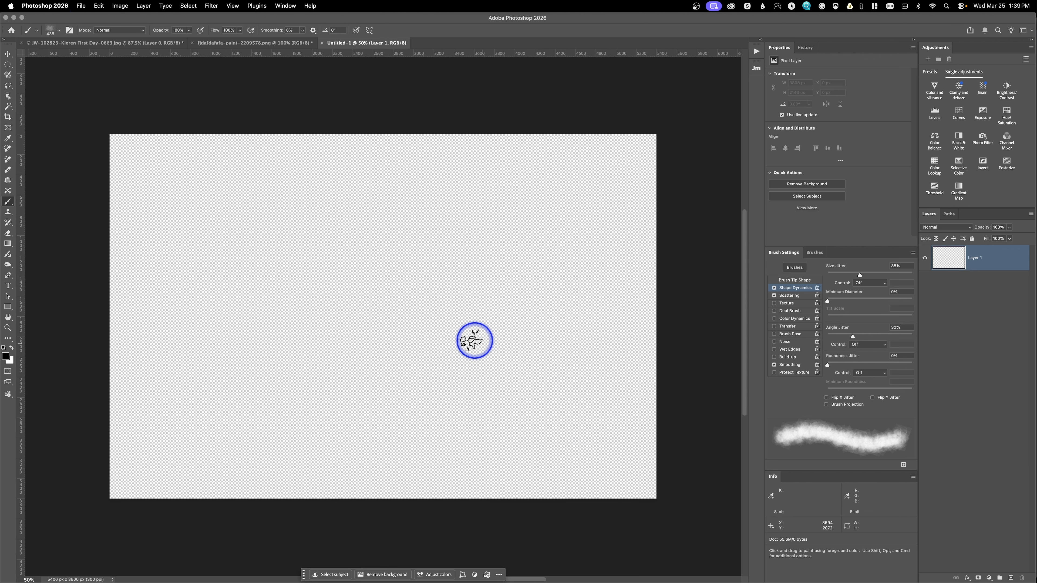
- Try a straight brush stroke along the blank canvas's upper edge at 86% opacity, then undo the stroke
key(8)
key(6)
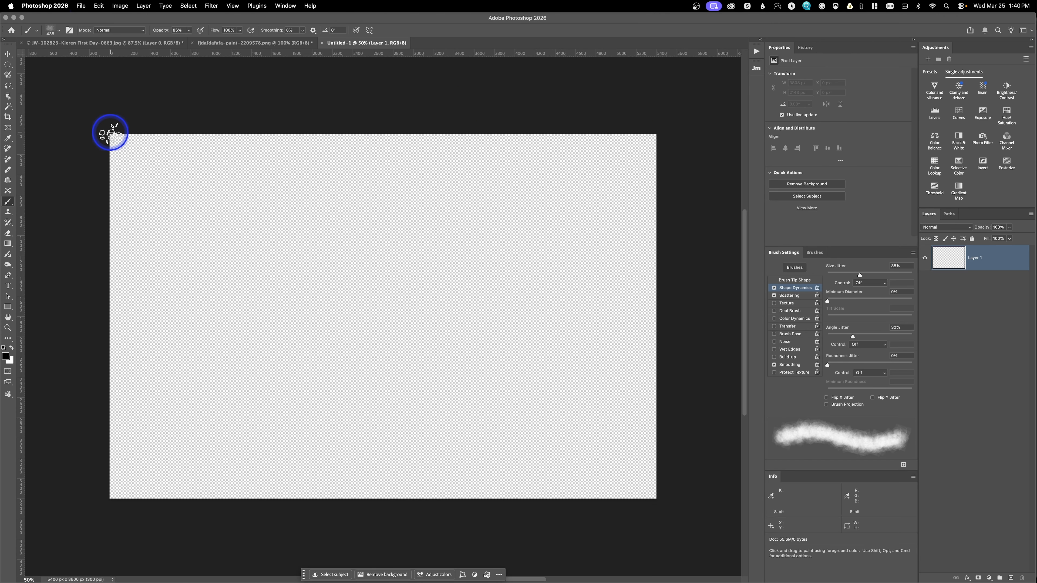
click(111, 132)
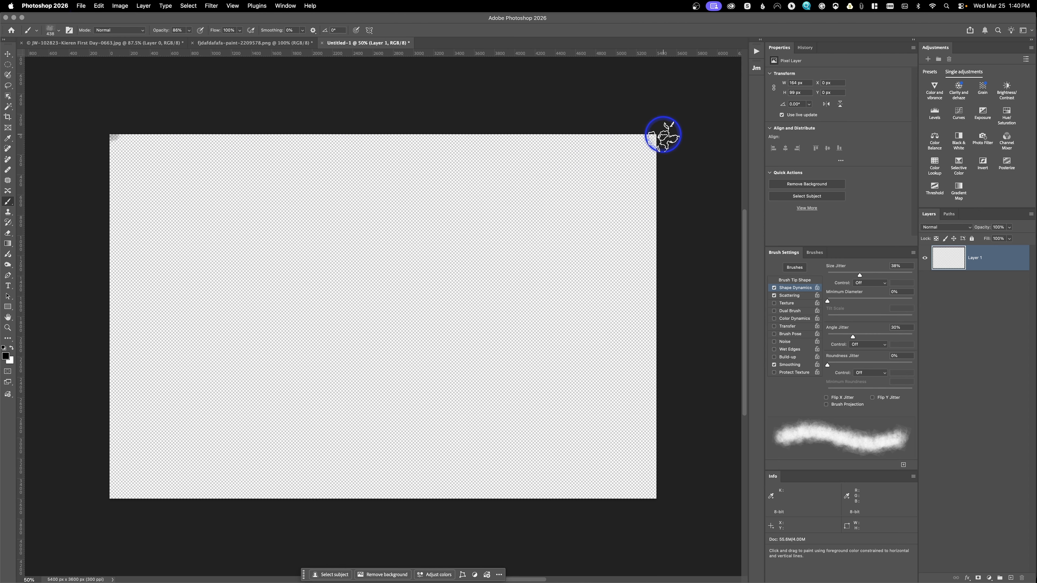
shift+click(659, 133)
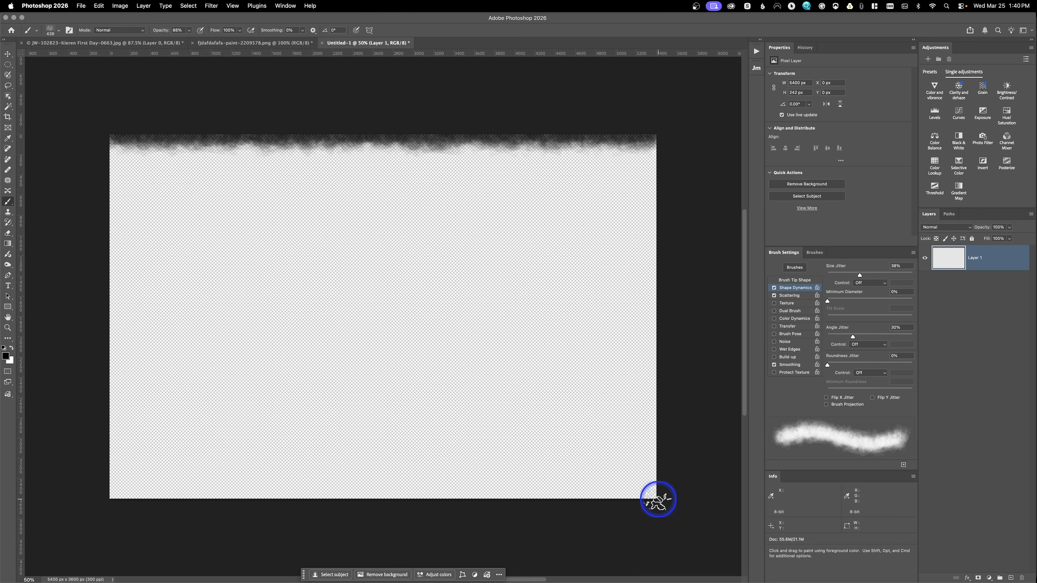
key(super+z)
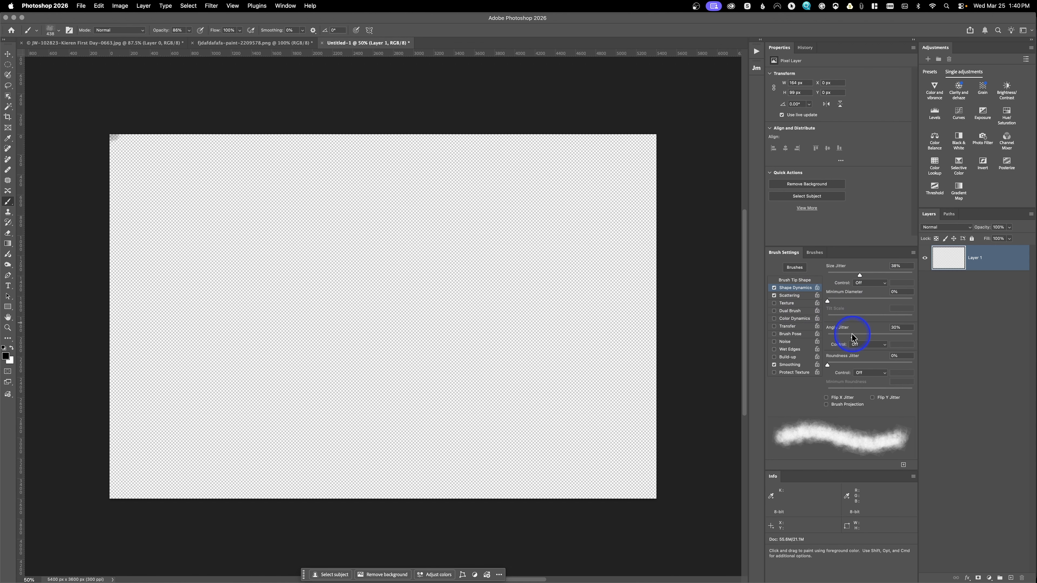
- Set the brush's Angle Jitter to 45% and Size Jitter to 52% in Shape Dynamics
drag(854, 338, 865, 338)
click(858, 274)
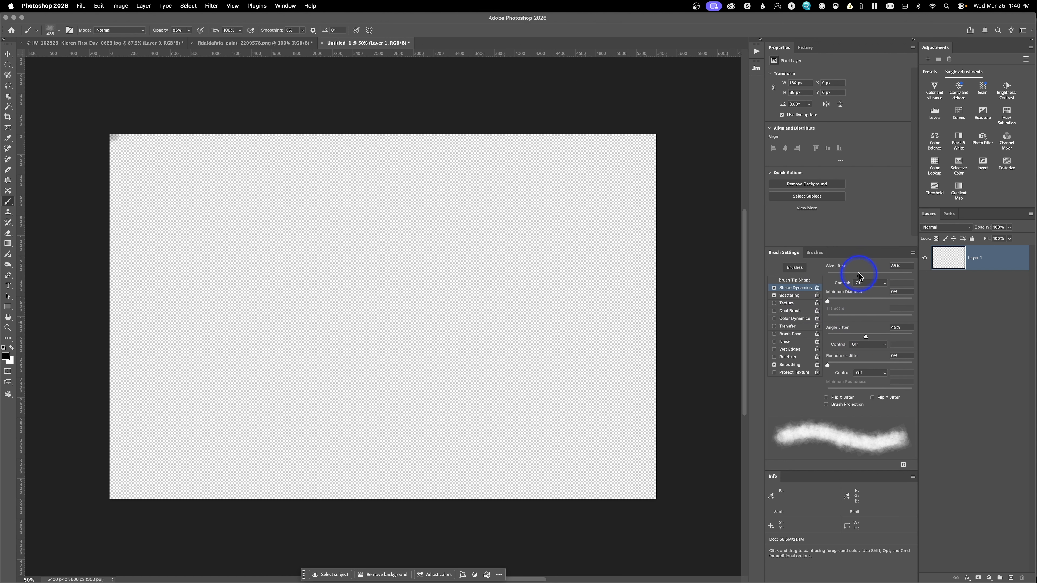
drag(866, 278, 871, 279)
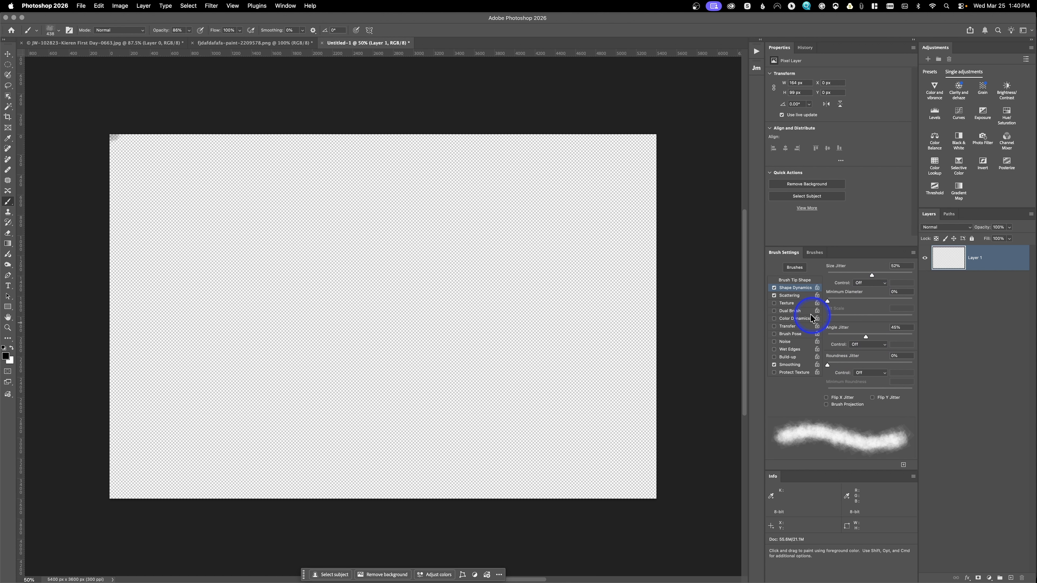
- Set the brush's Scatter to 318% and Count Jitter to 20%, and its opacity to 91%
click(789, 296)
drag(828, 275, 855, 275)
drag(825, 320, 844, 321)
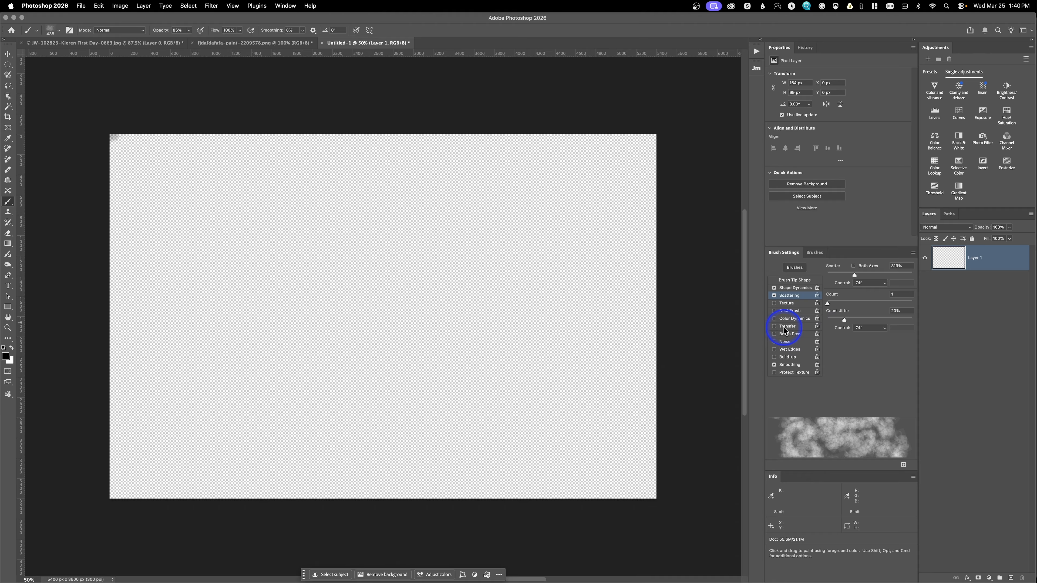
drag(162, 33, 162, 31)
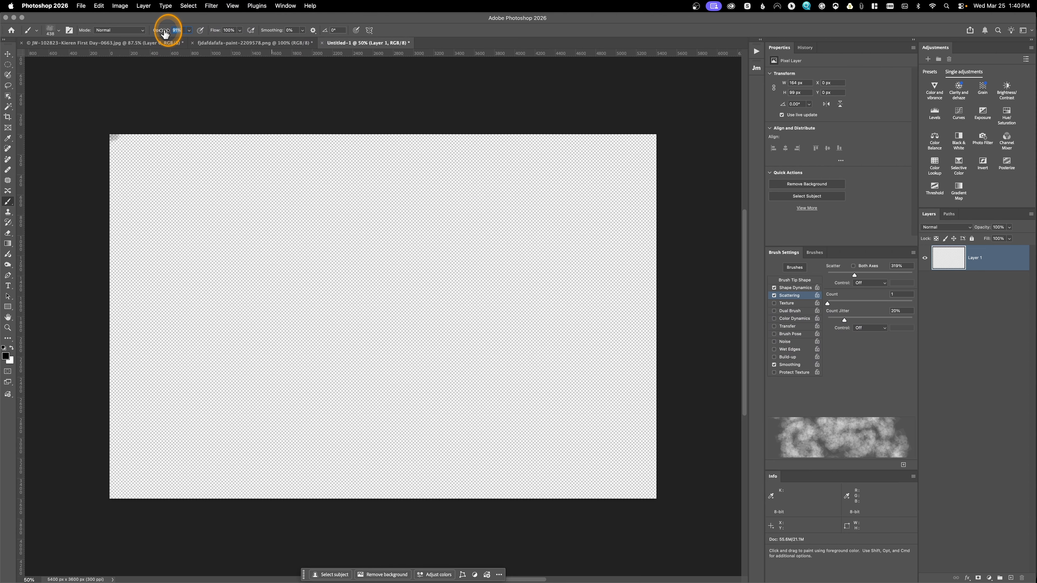
- Try the heavily scattered brush with a straight stroke from corner to corner along the canvas's upper edge, then undo that stroke
click(114, 135)
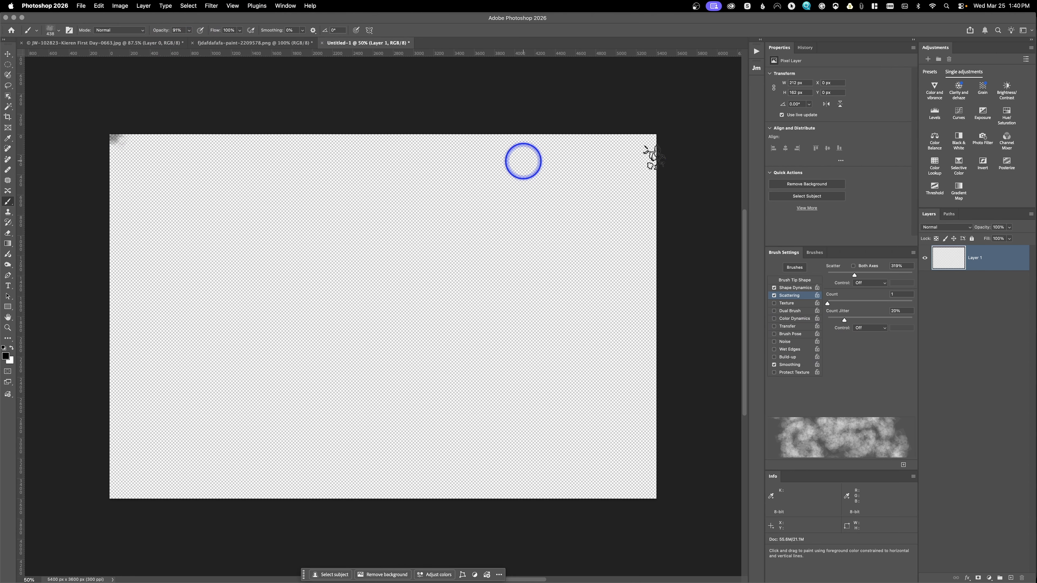
shift+click(656, 135)
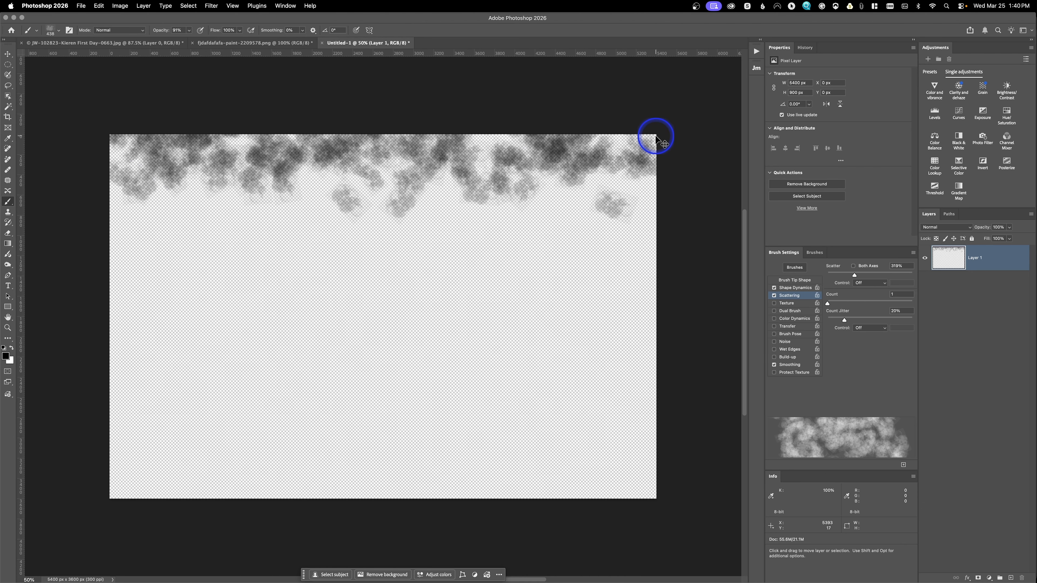
key(super+z)
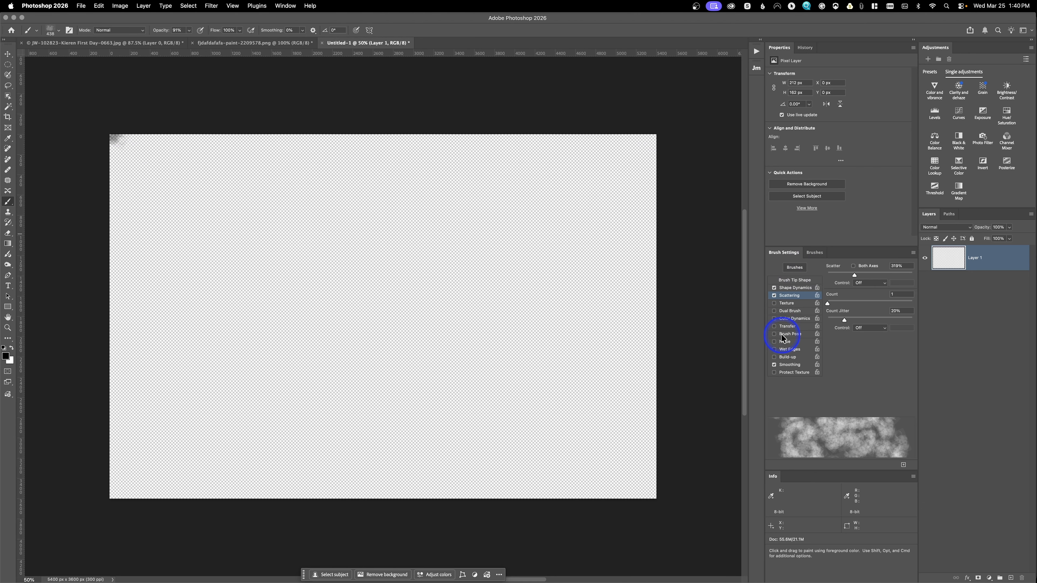
- Reduce the brush's Scatter to 71% and paint a black border with straight strokes from corner to corner along all four canvas edges
drag(854, 276, 833, 275)
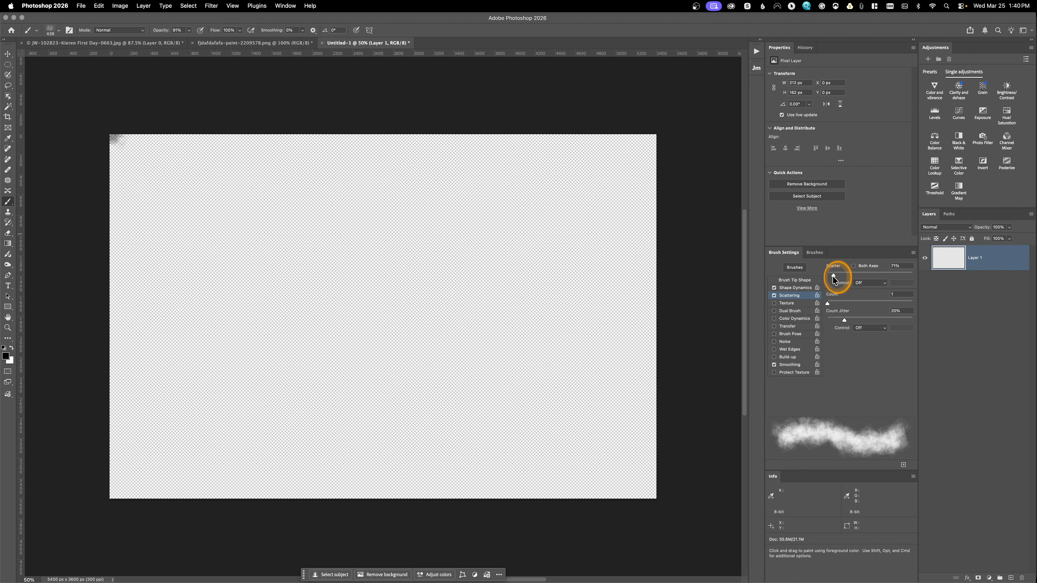
click(109, 134)
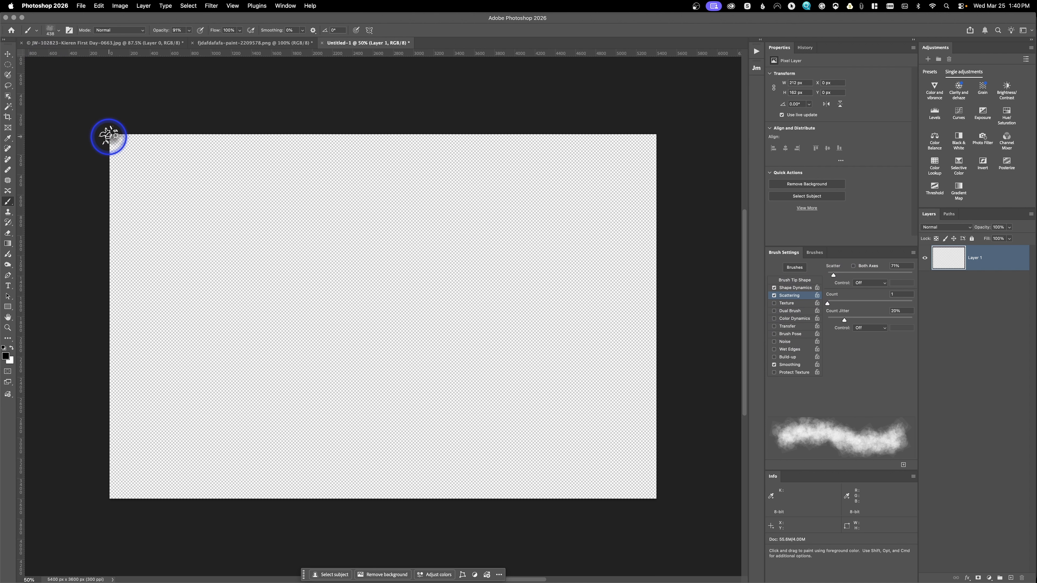
shift+click(655, 136)
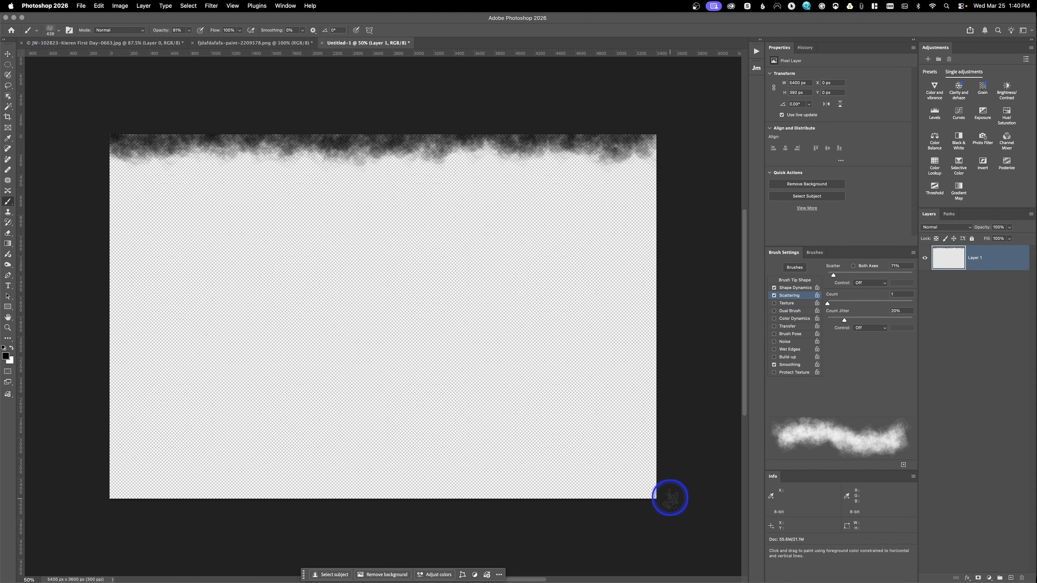
shift+click(655, 499)
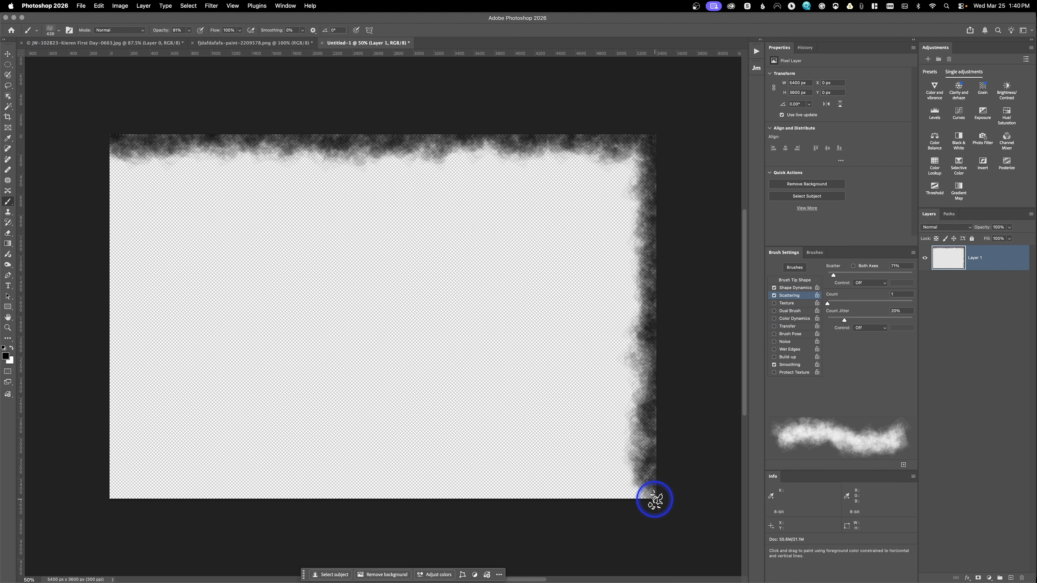
shift+click(113, 498)
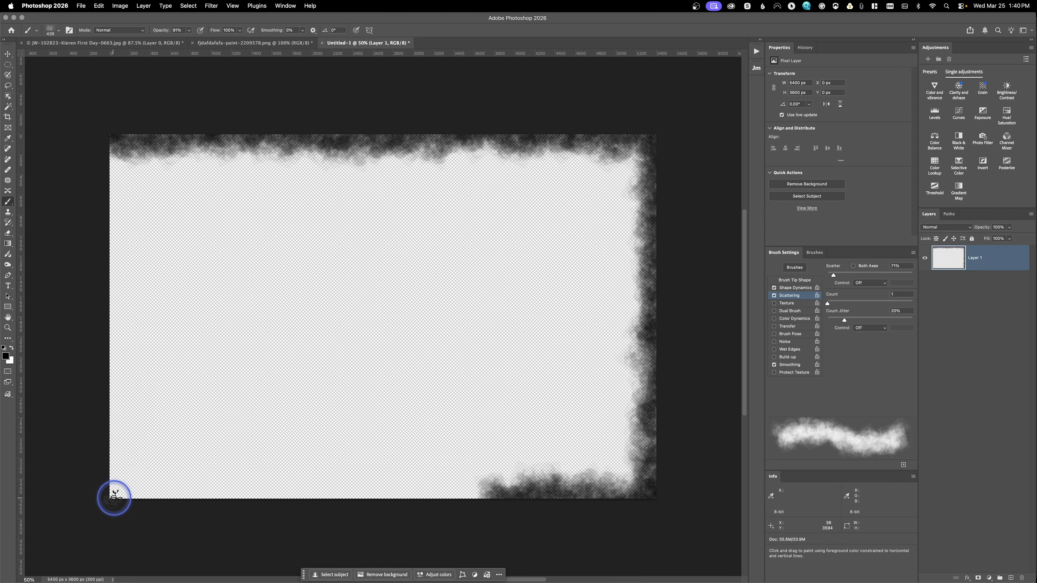
shift+click(104, 139)
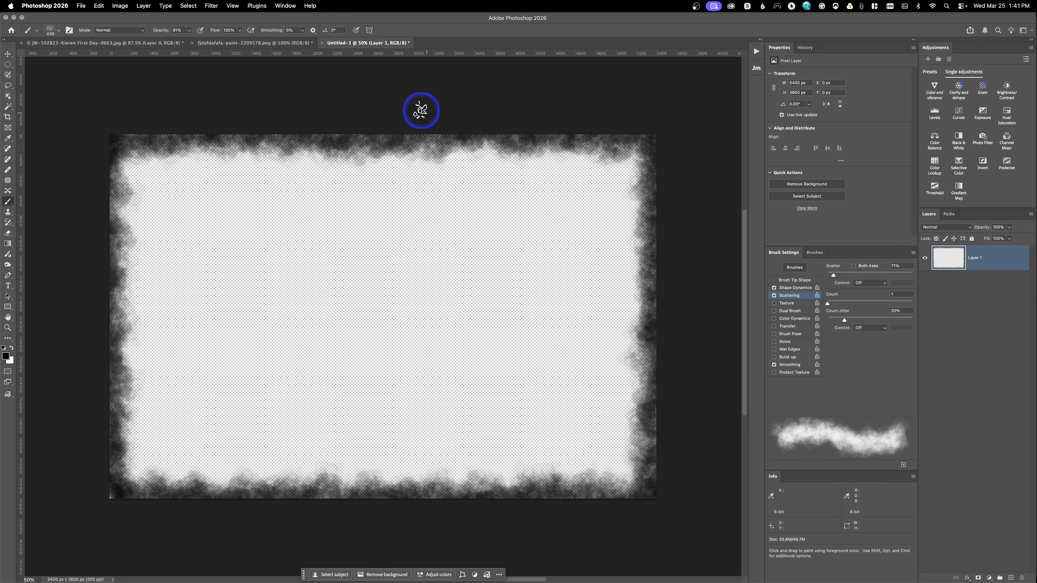
- Switch to the recently used splatter brush and set its size to 400 px
click(59, 31)
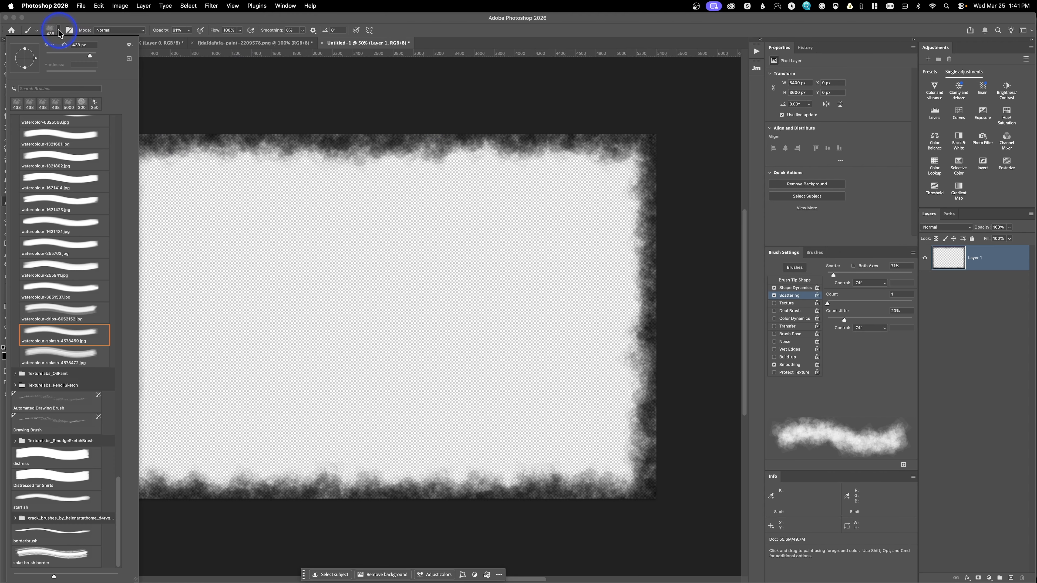
scroll(100, 198, up, 2)
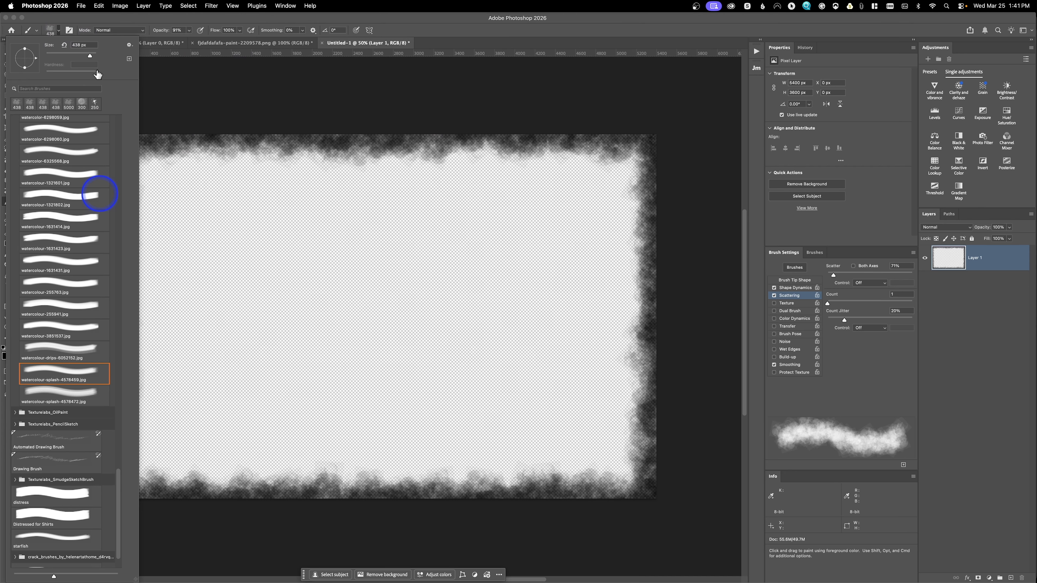
click(95, 103)
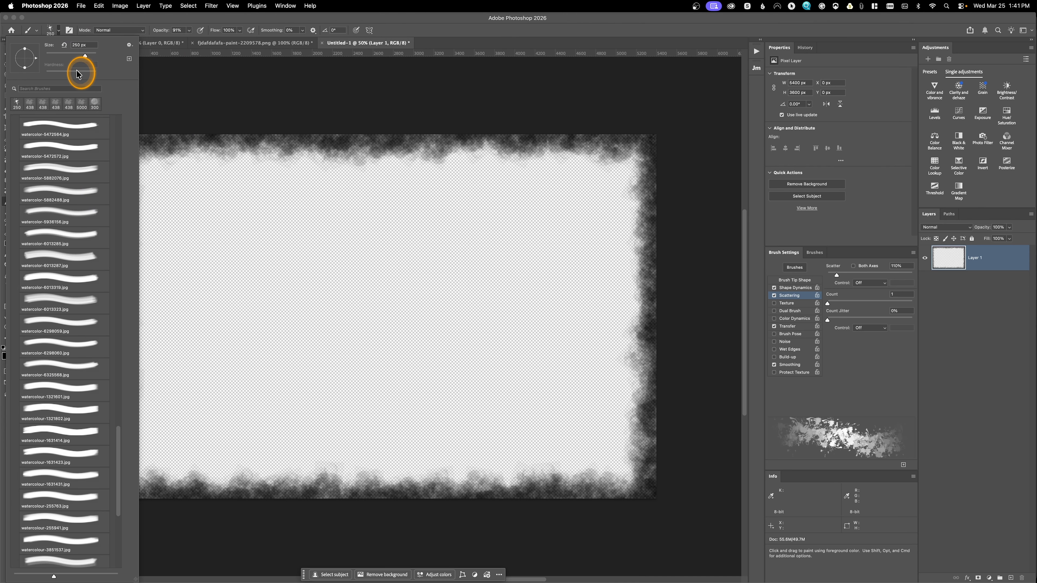
click(51, 30)
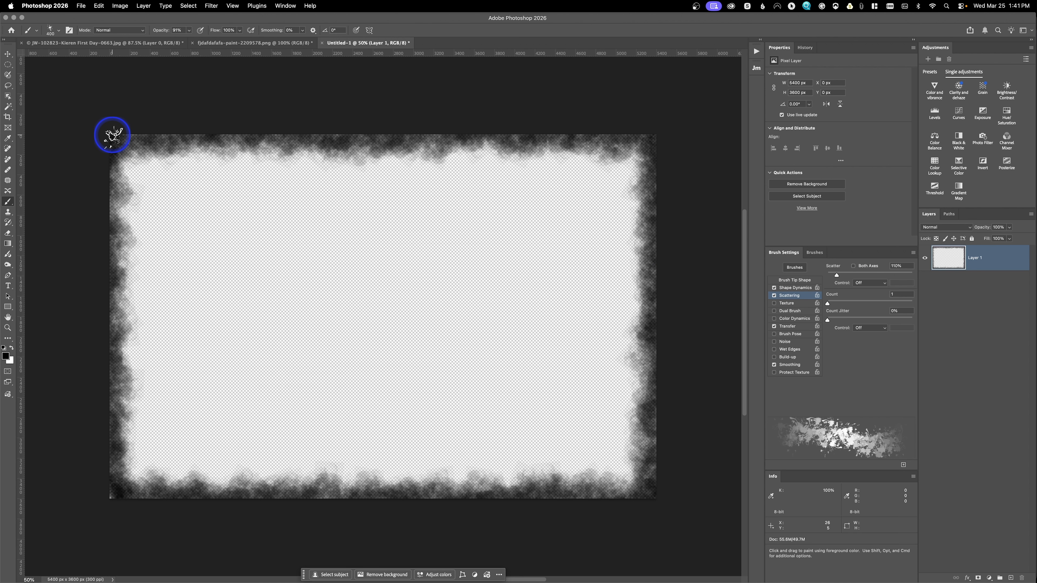
- Try the splatter brush with a straight stroke from corner to corner along the canvas's upper edge, then undo that stroke
click(112, 135)
shift+click(655, 136)
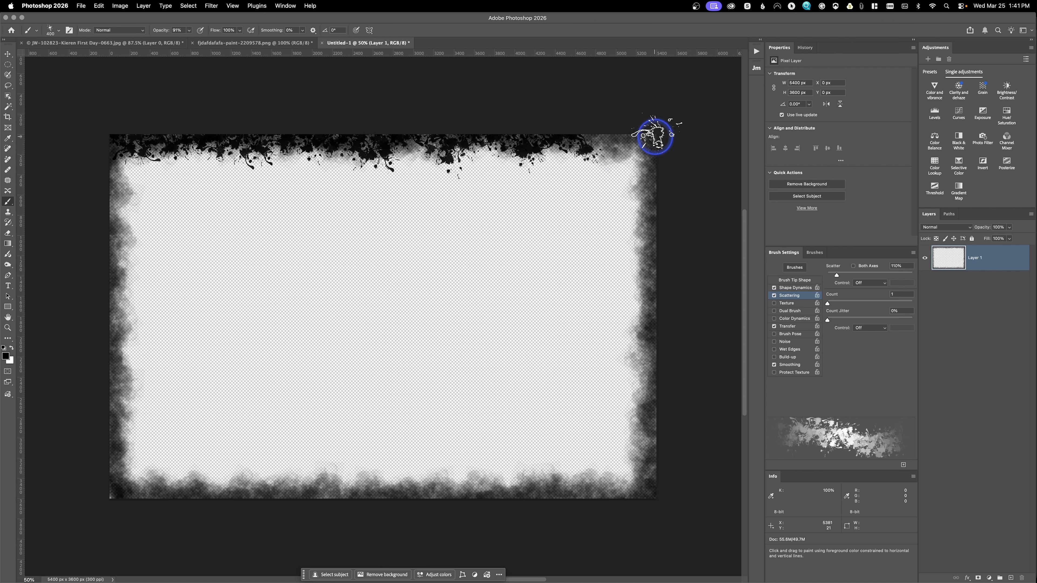
key(super)
key(super+z)
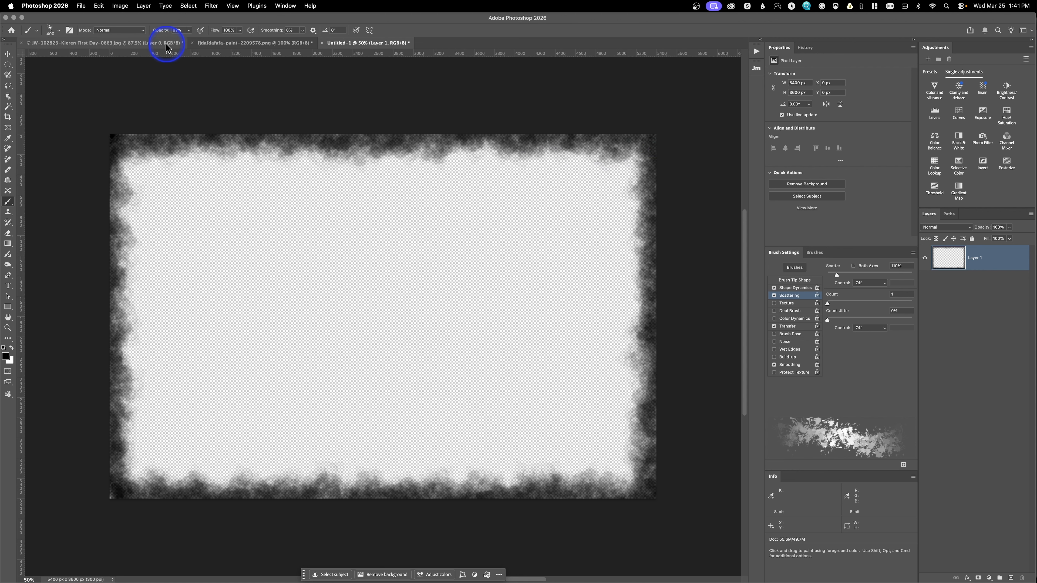
- Set the brush's Opacity Jitter to 50% and paint straight black splatter strokes over the border along all four canvas edges
click(787, 326)
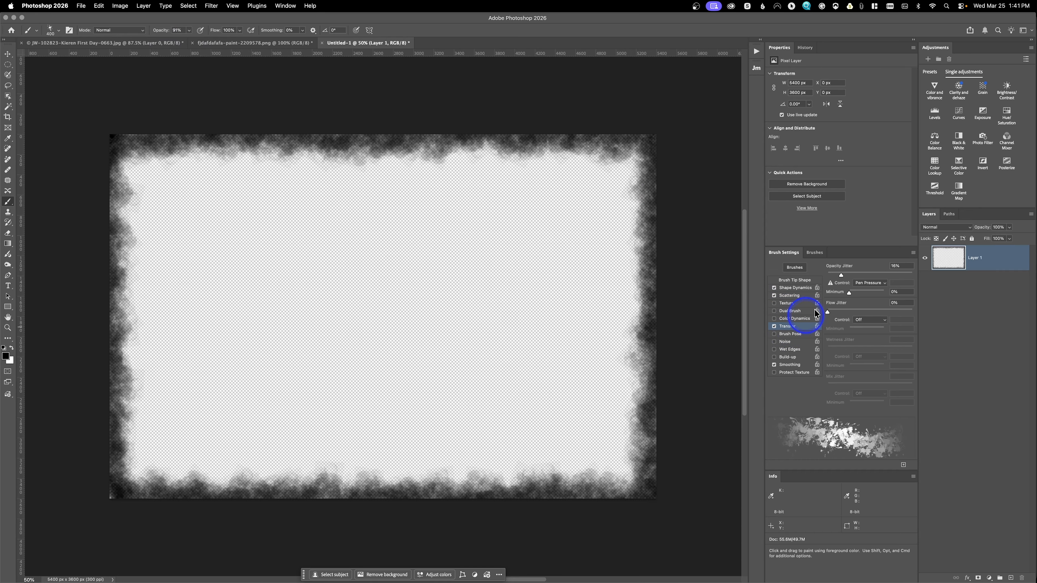
mouse_move(841, 276)
mouse_down()
mouse_move(879, 277)
mouse_move(870, 277)
mouse_up()
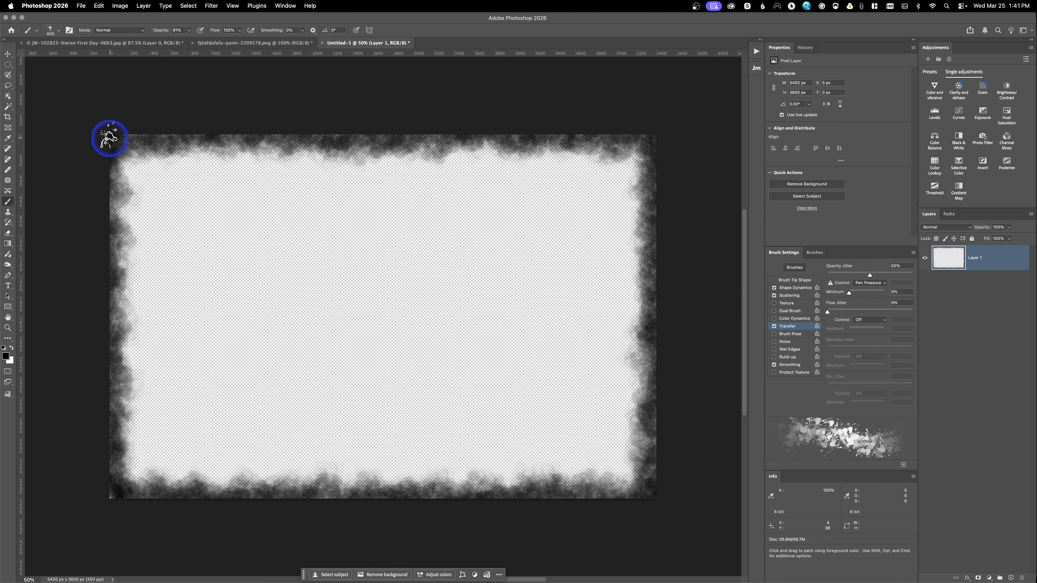
shift+click(656, 134)
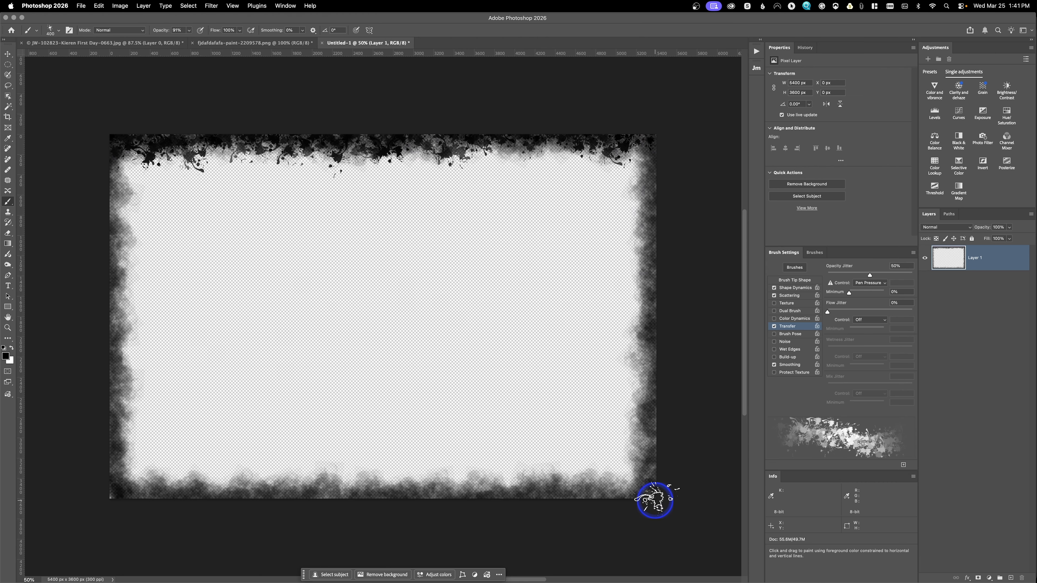
shift+click(656, 498)
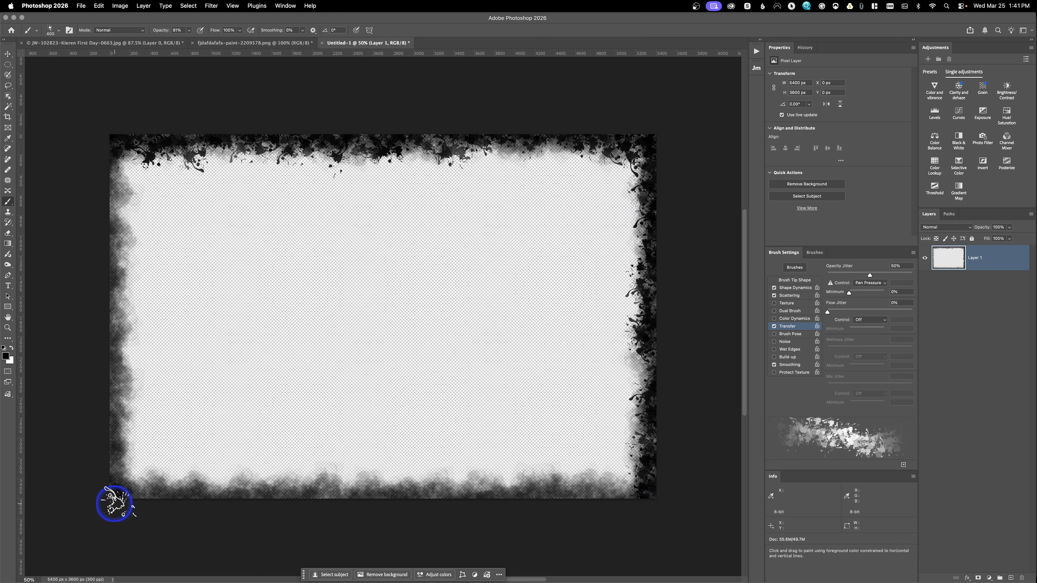
shift+click(109, 502)
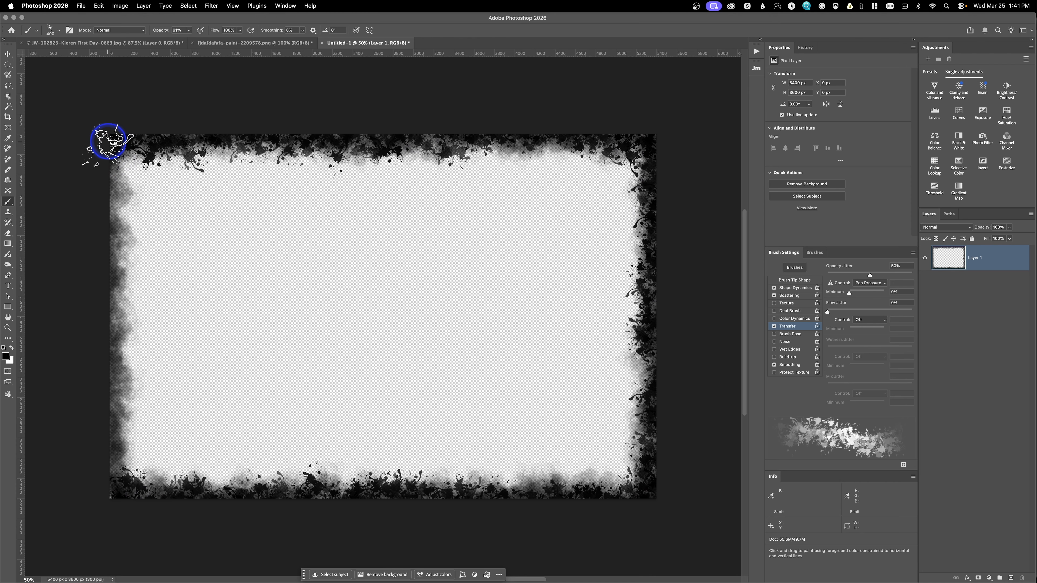
shift+click(108, 140)
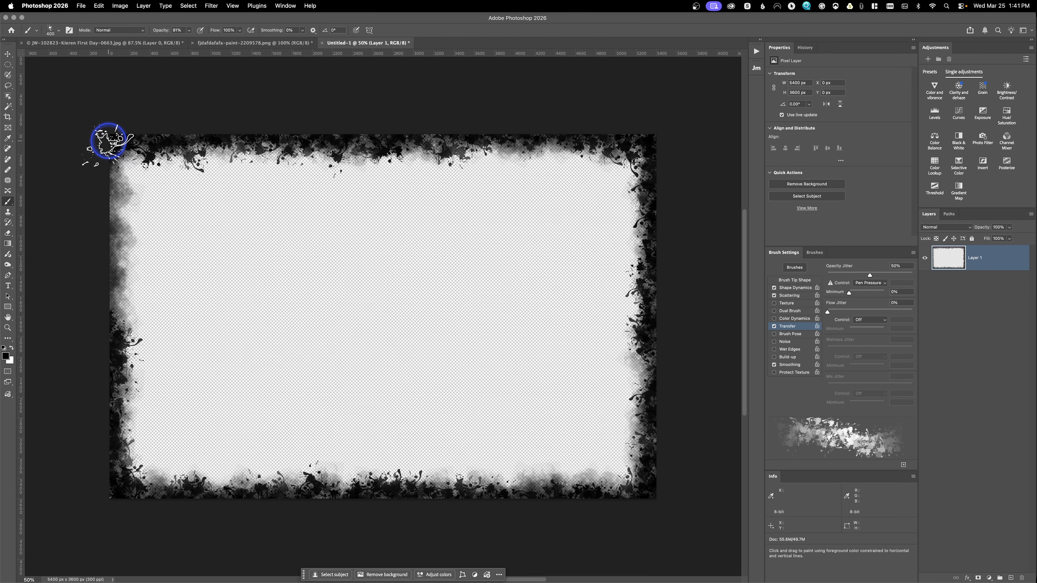
- Make a rectangular marquee selection with a 22 px feather just inside the canvas edges and invert it to select the outer rim
click(9, 65)
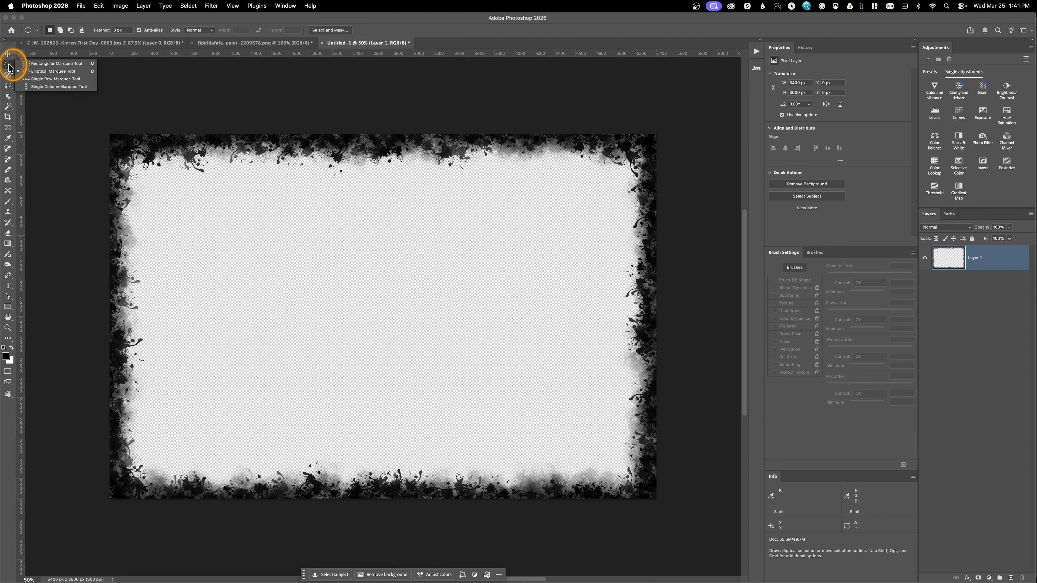
click(27, 65)
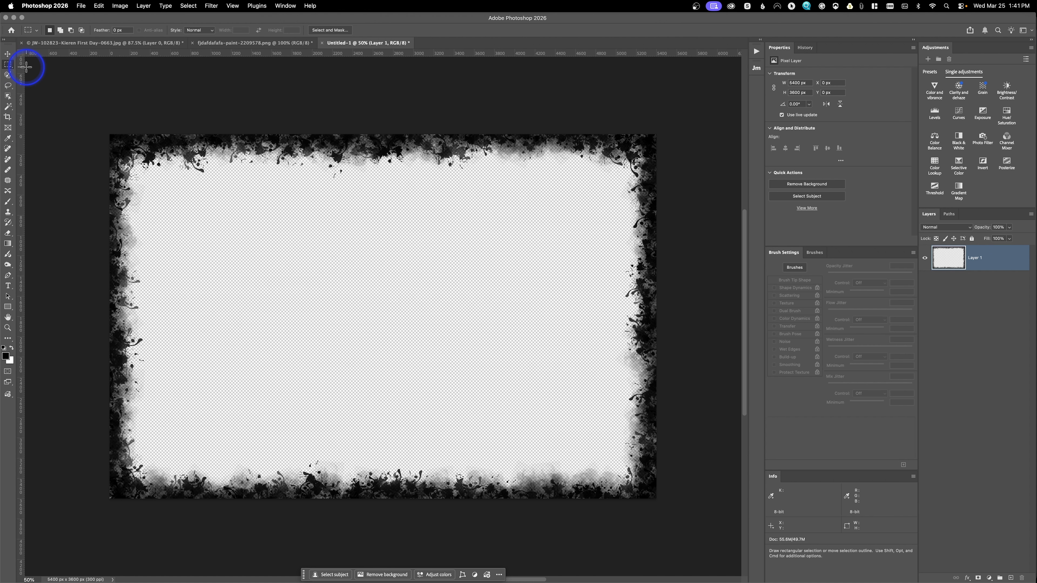
click(109, 30)
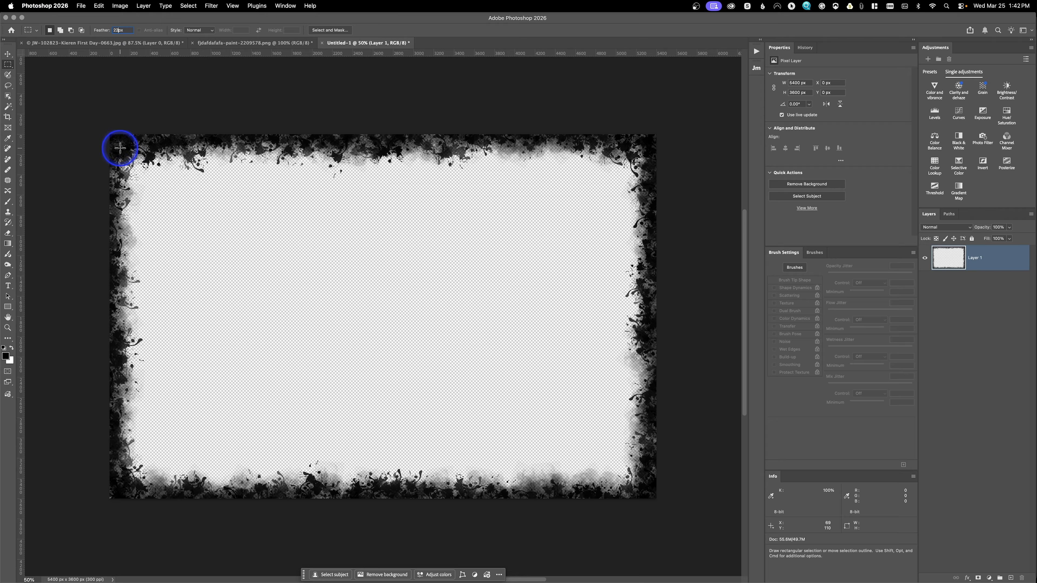
drag(118, 144, 646, 495)
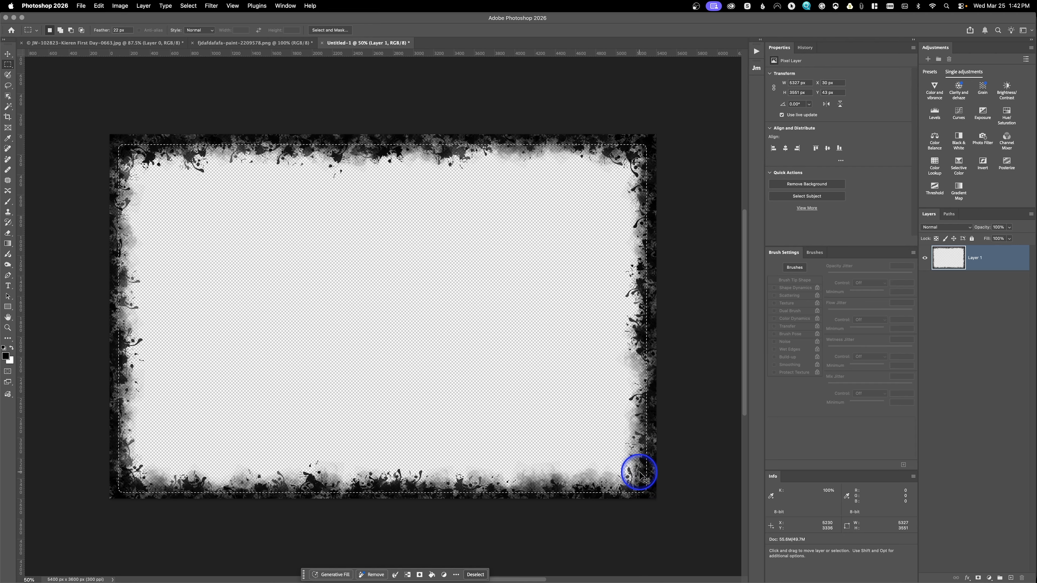
key(super+shift+i)
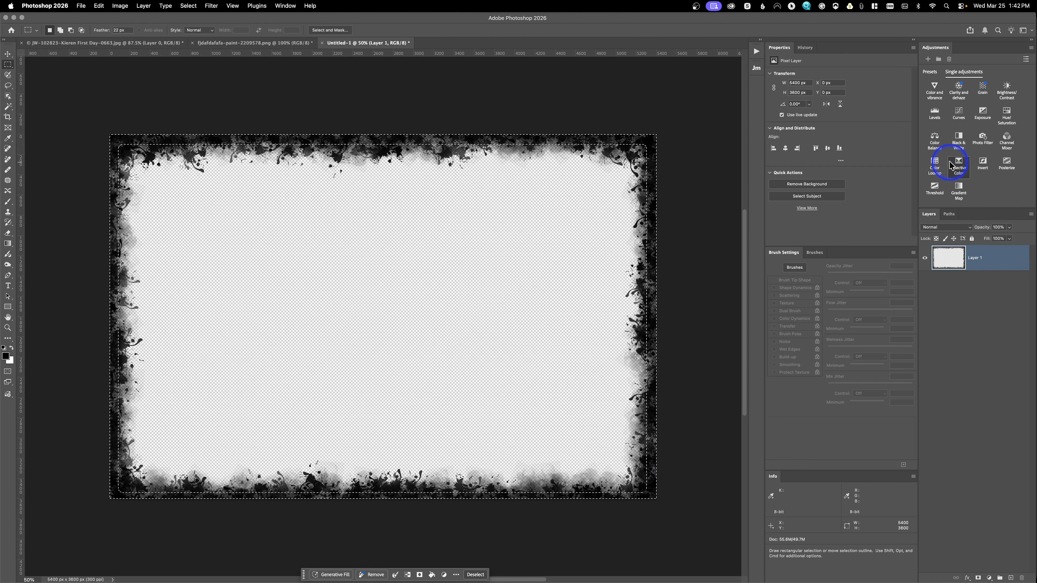
- Fill the selected rim with a black (000000) Solid Color layer and lower that layer's opacity to 76%
click(989, 577)
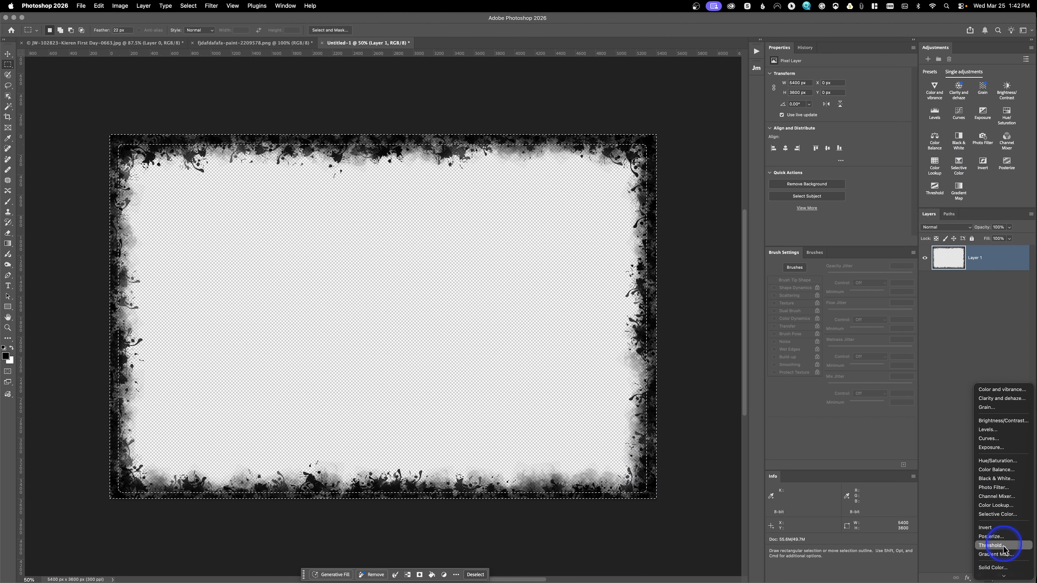
click(1004, 568)
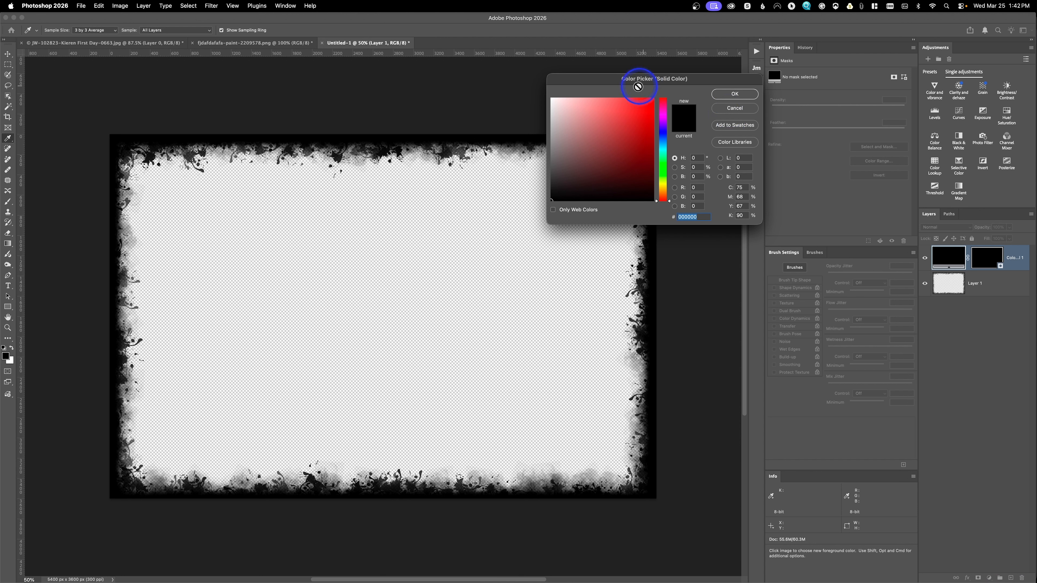
click(741, 95)
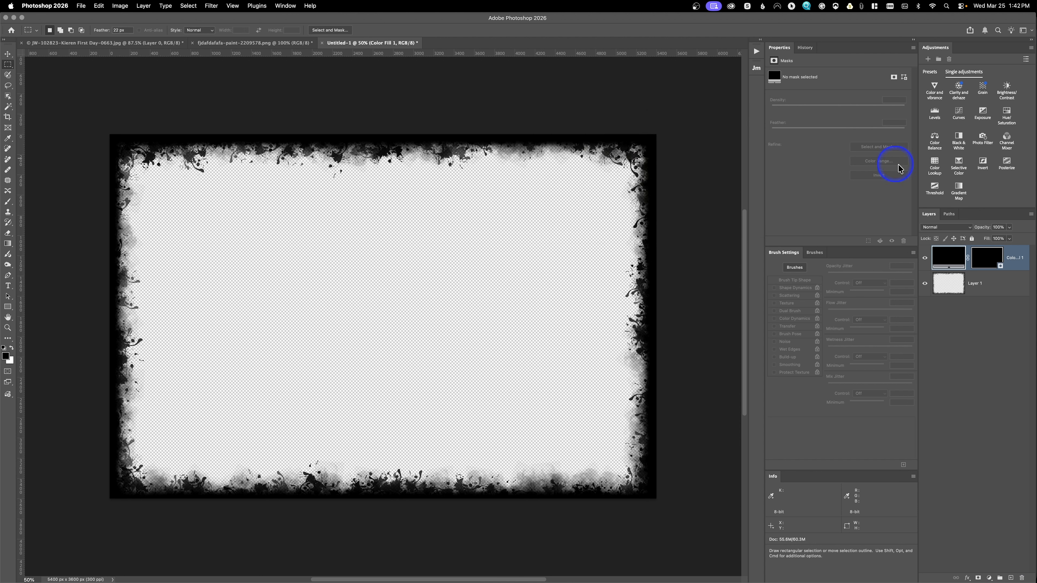
drag(985, 231, 974, 230)
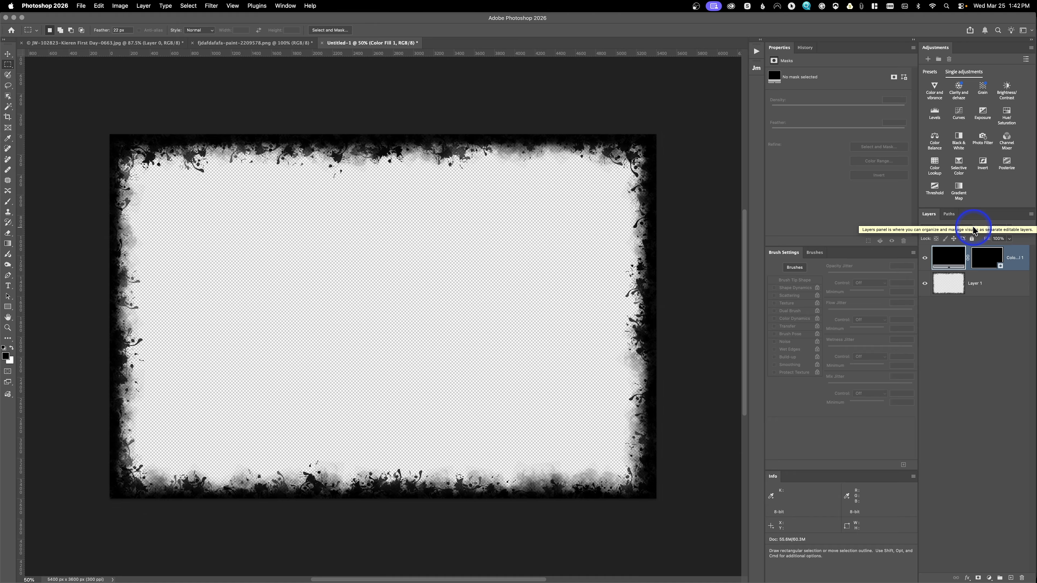
- Select the color fill layer together with Layer 1 and merge the visible layers into one
shift+click(1003, 287)
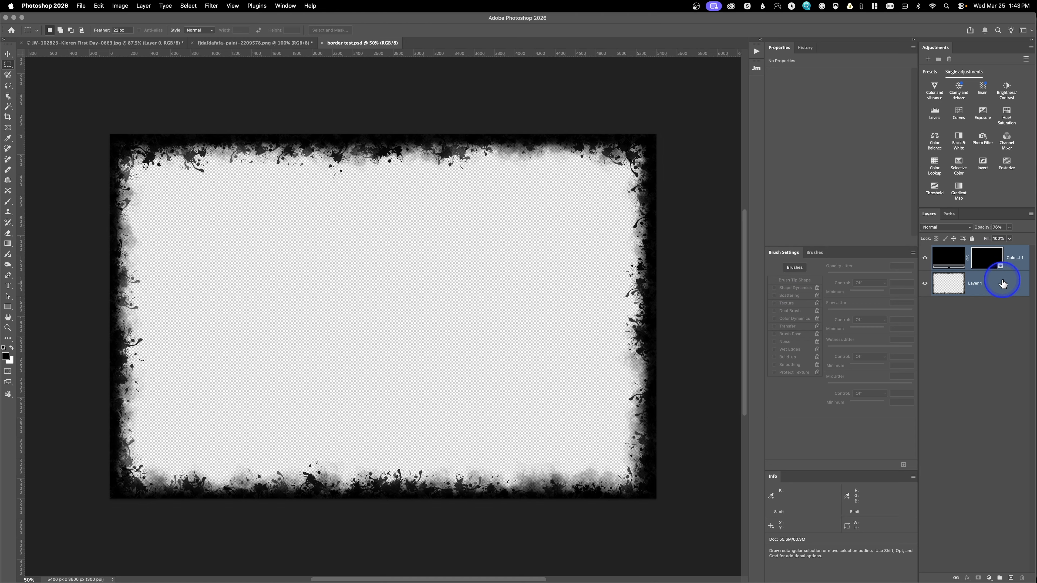
right_click(1003, 283)
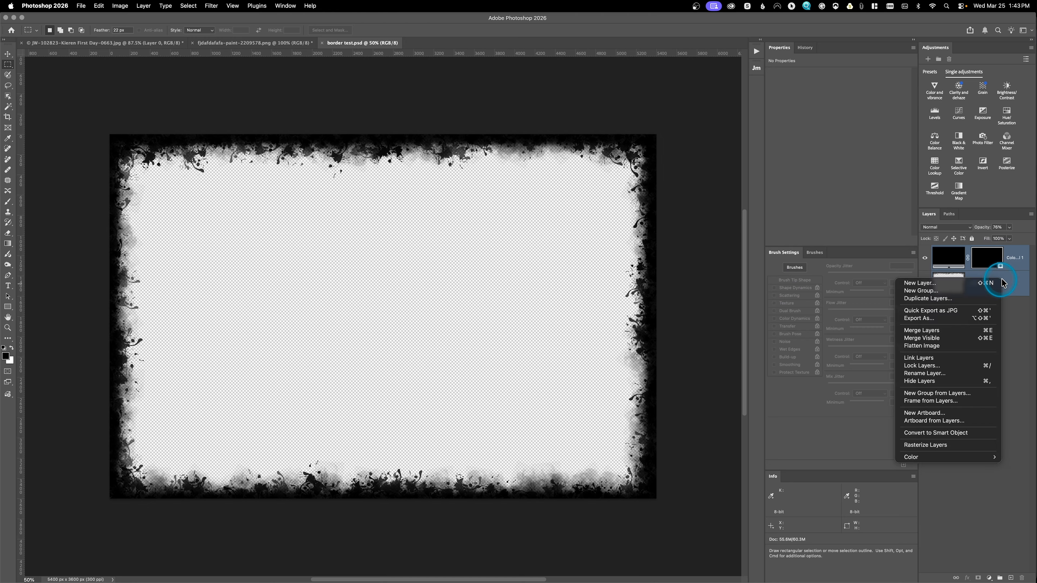
click(971, 338)
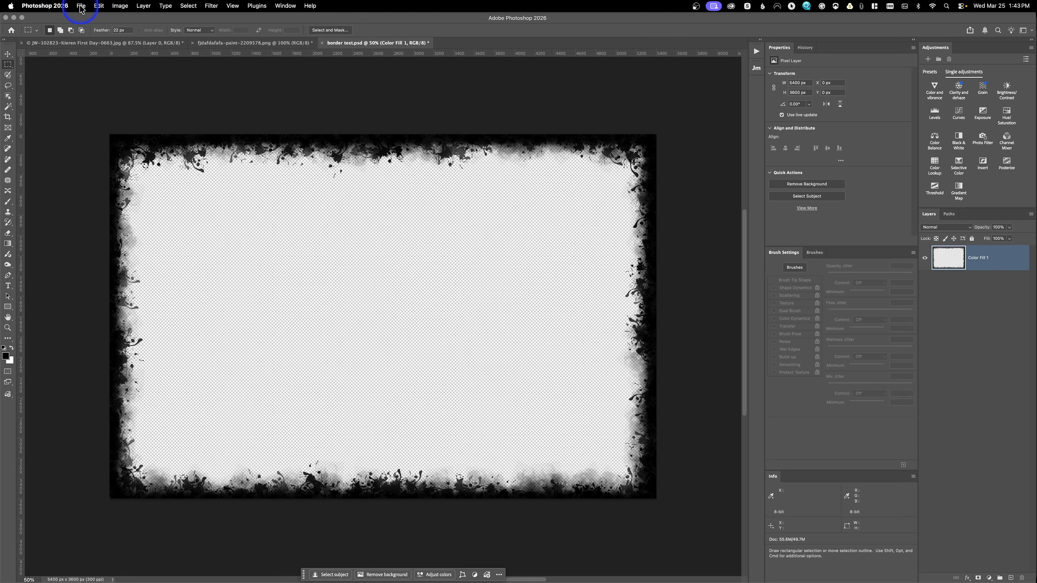
- Save a copy of the document as border test.psd in Downloads, replacing the existing file
click(81, 6)
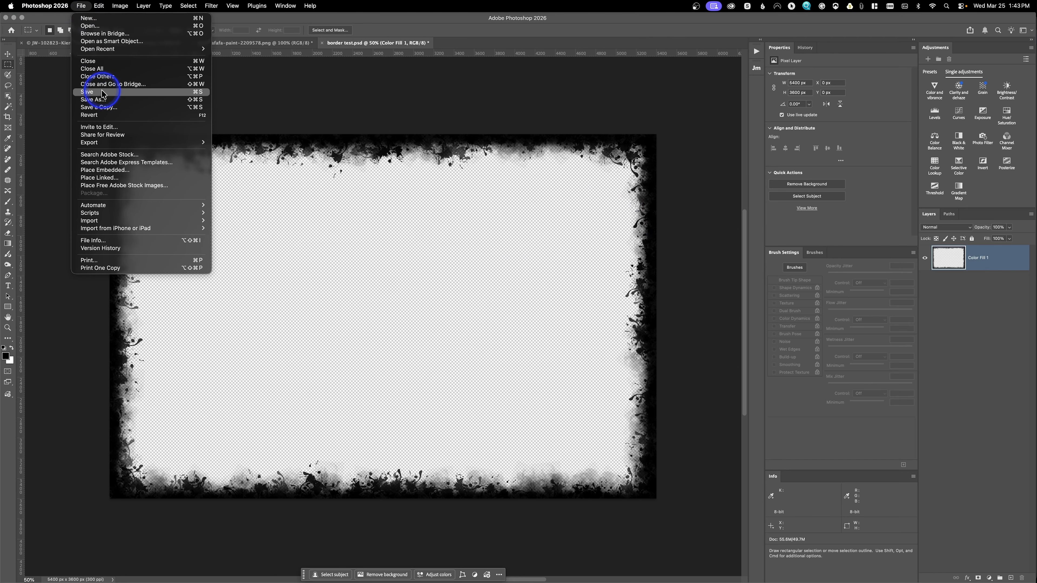
click(100, 108)
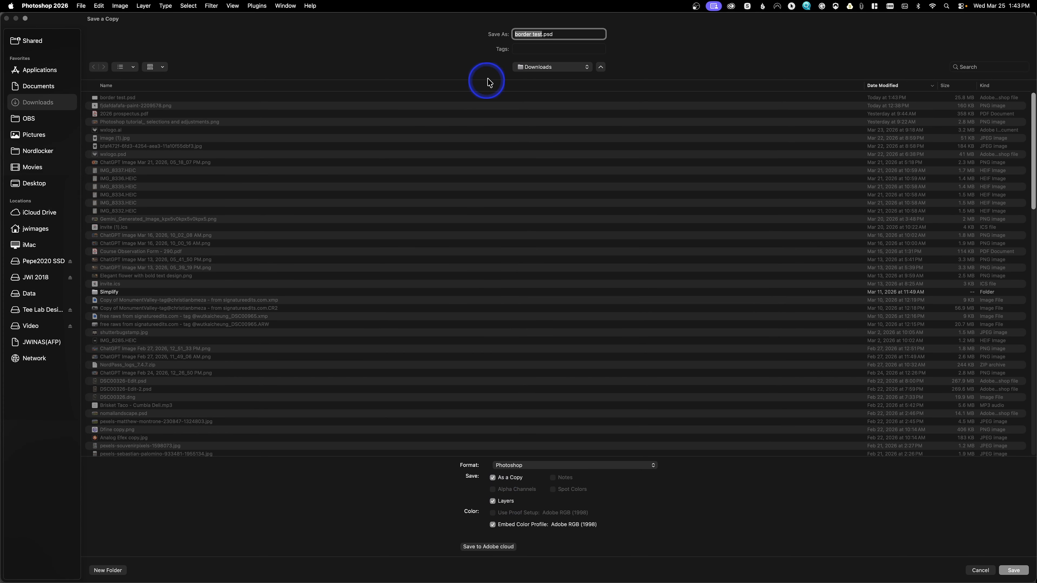
click(1014, 571)
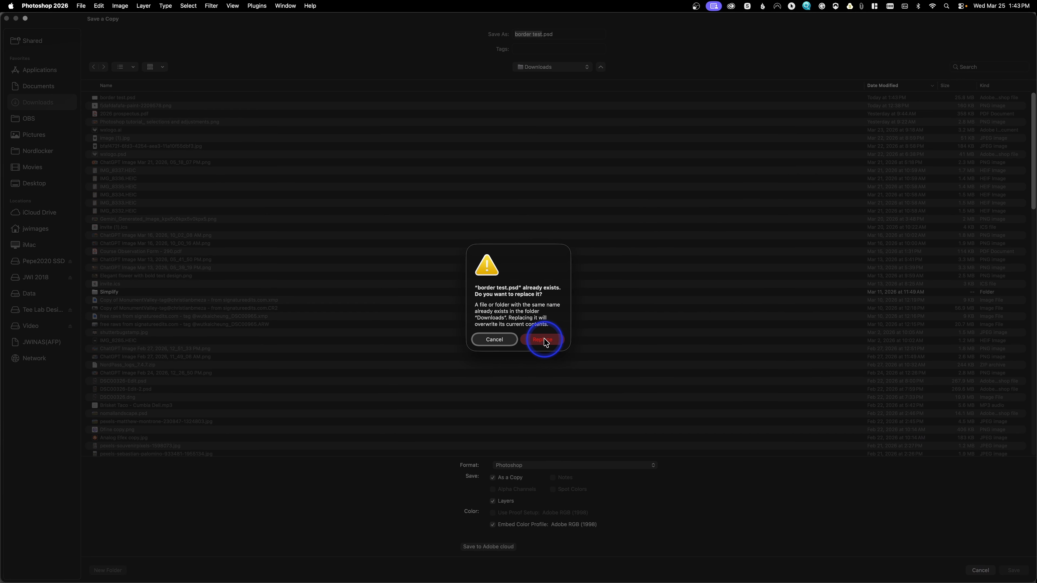
click(543, 339)
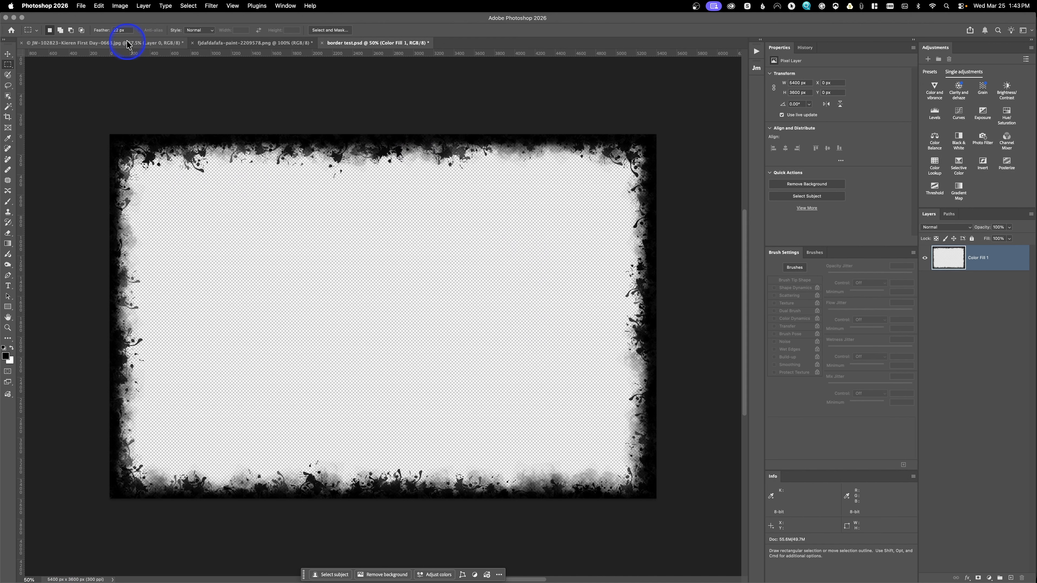
- Move the merged border layer from border test.psd into the puppy photo document, above the photo layer
click(8, 54)
drag(268, 236, 378, 344)
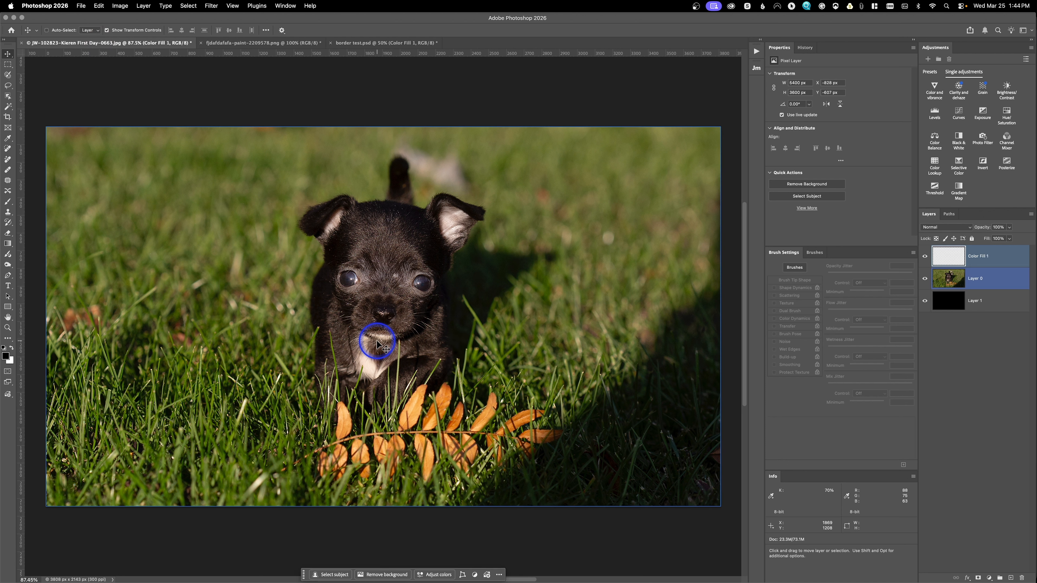
click(941, 297)
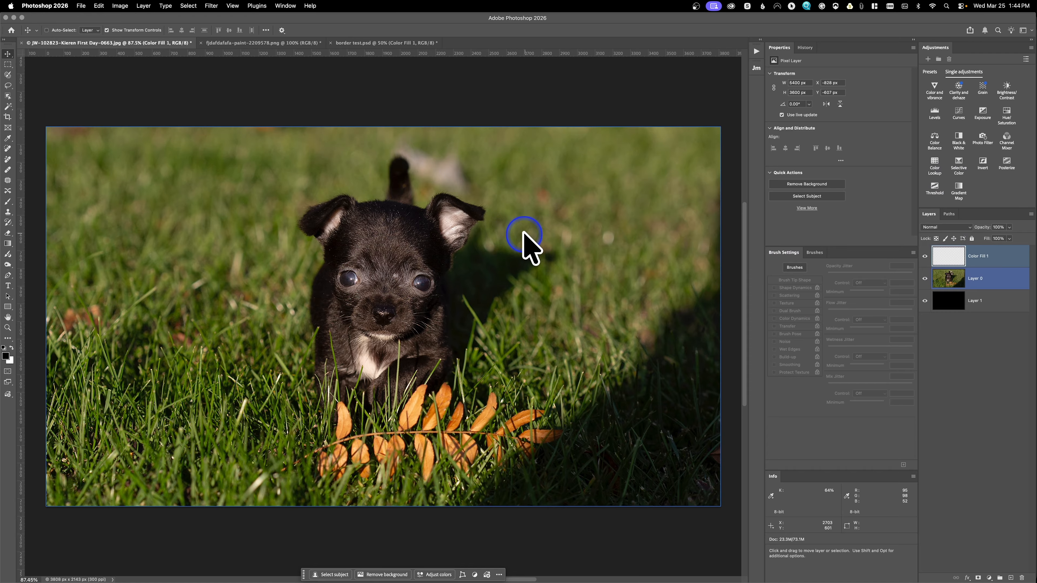
- Scale the border layer non-proportionally to 3808 × 2143 px so its corners match the puppy photo's edges
key(super+minus)
key(super+minus)
key(super+minus)
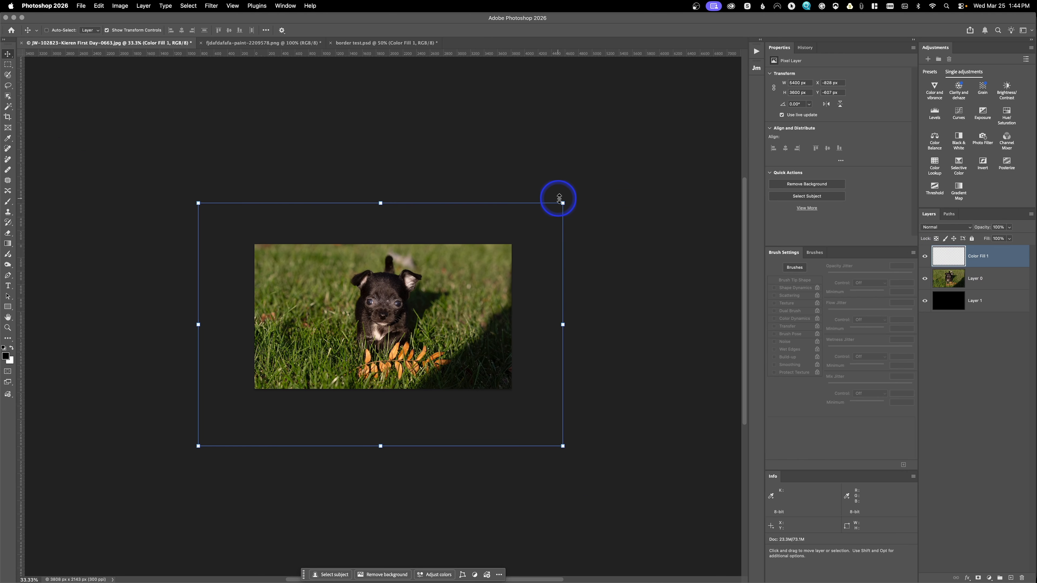
drag(563, 203, 512, 244)
drag(198, 445, 251, 391)
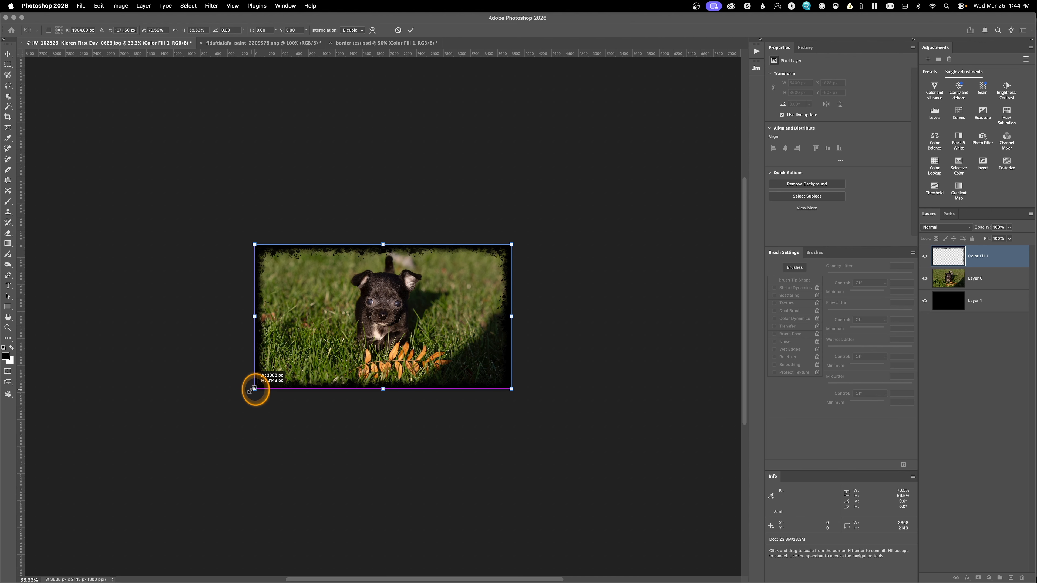
drag(251, 391, 251, 391)
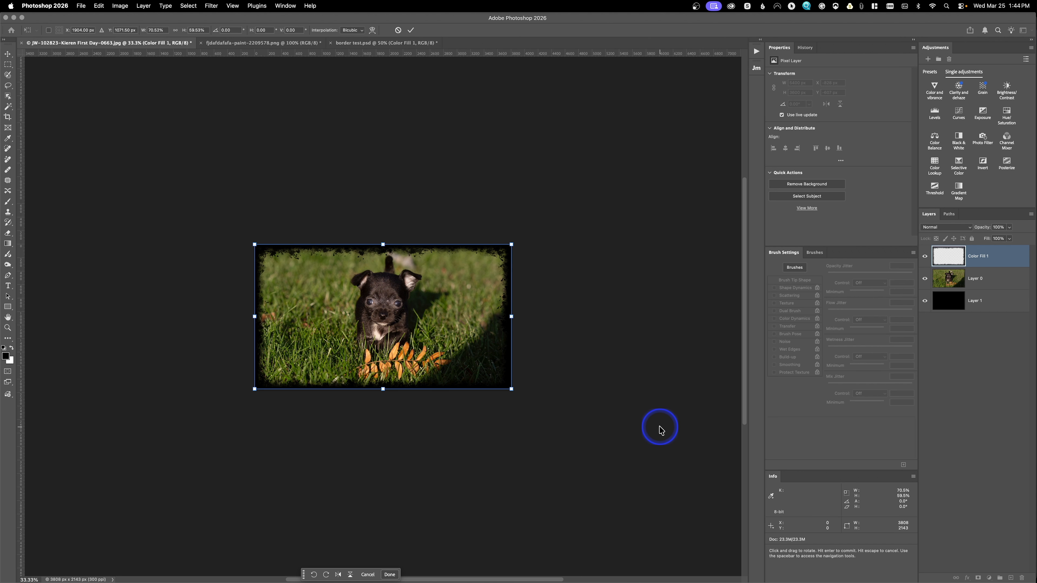
key(super+0)
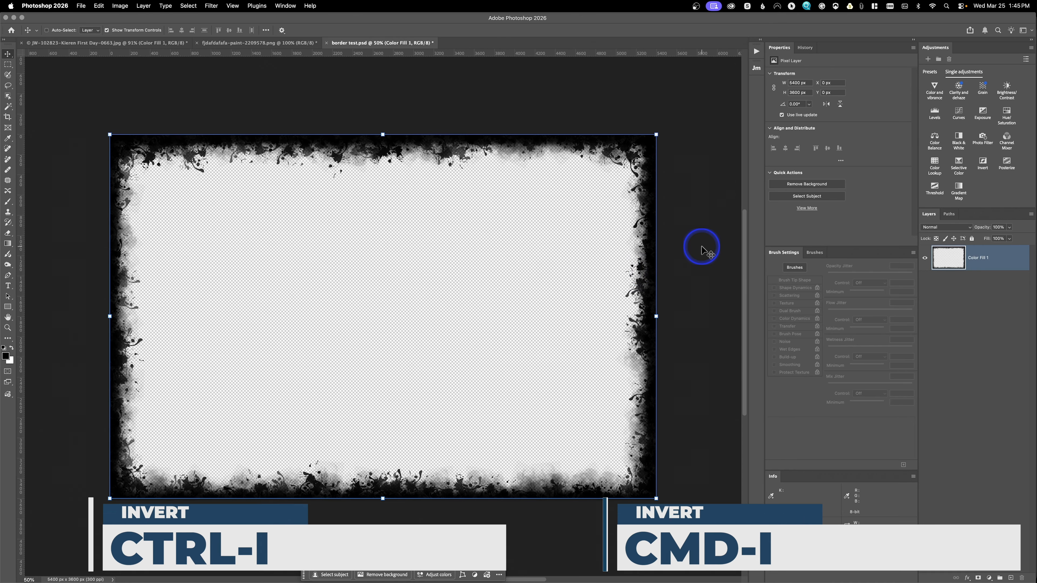
- Return to border test.psd and invert the border layer's colors from black to white
key(super+i)
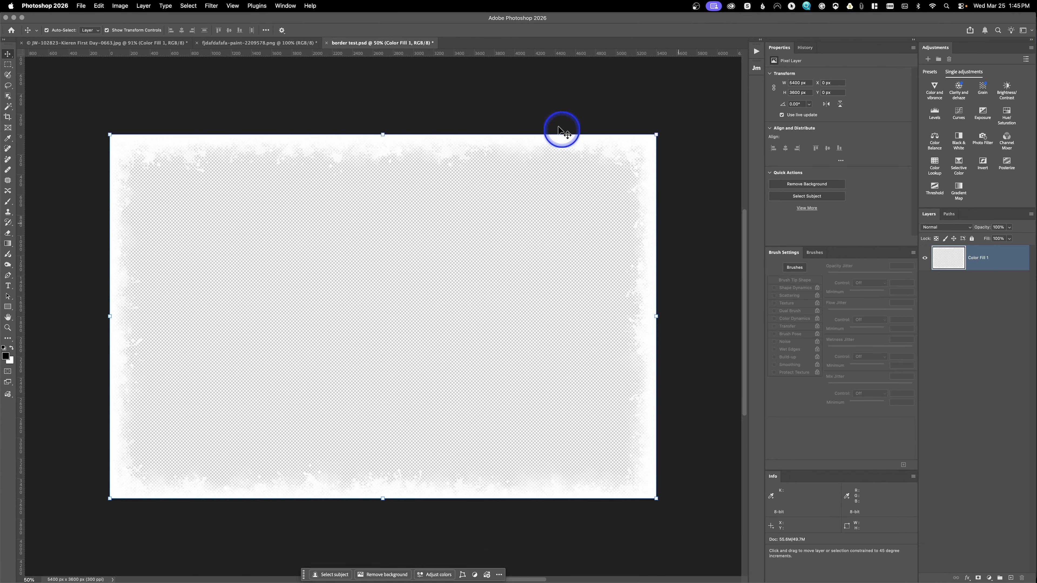
- Save the white border document in Downloads as border test white.psd
key(super+shift+s)
click(542, 36)
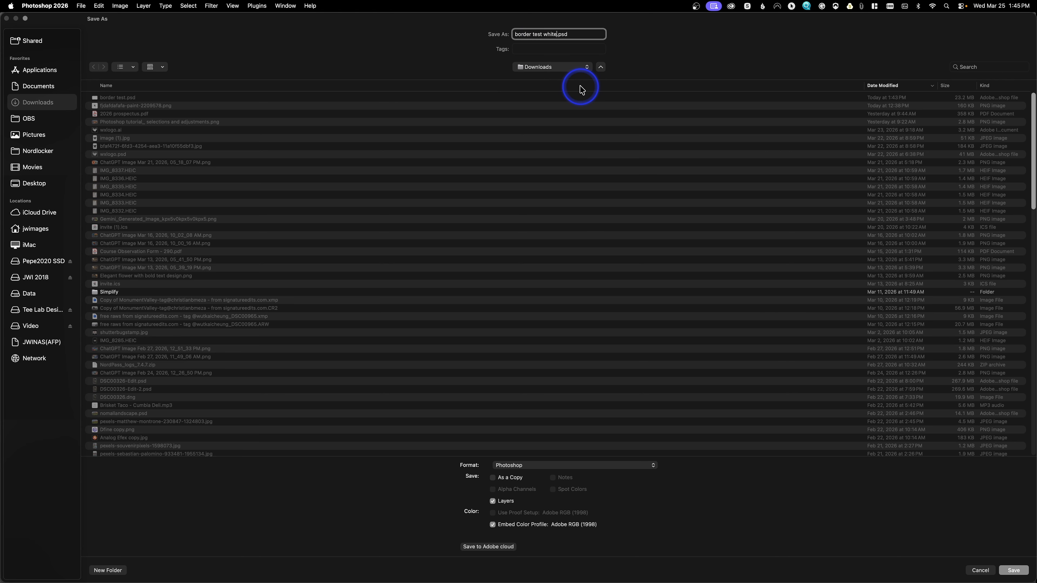
key(Return)
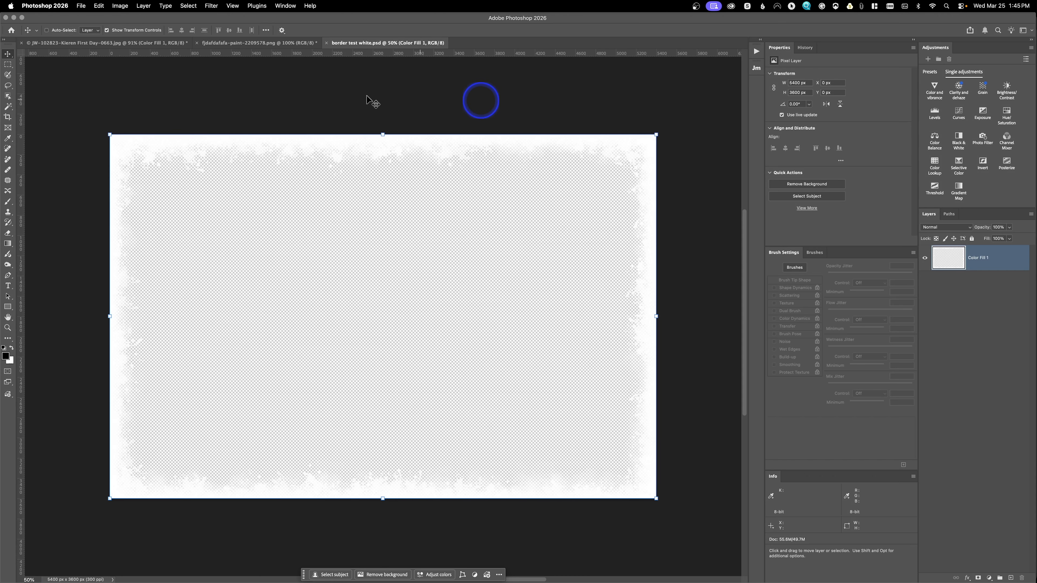
- Hide the black border layer in the puppy photo document and bring in the white border layer from border test white.psd
click(76, 41)
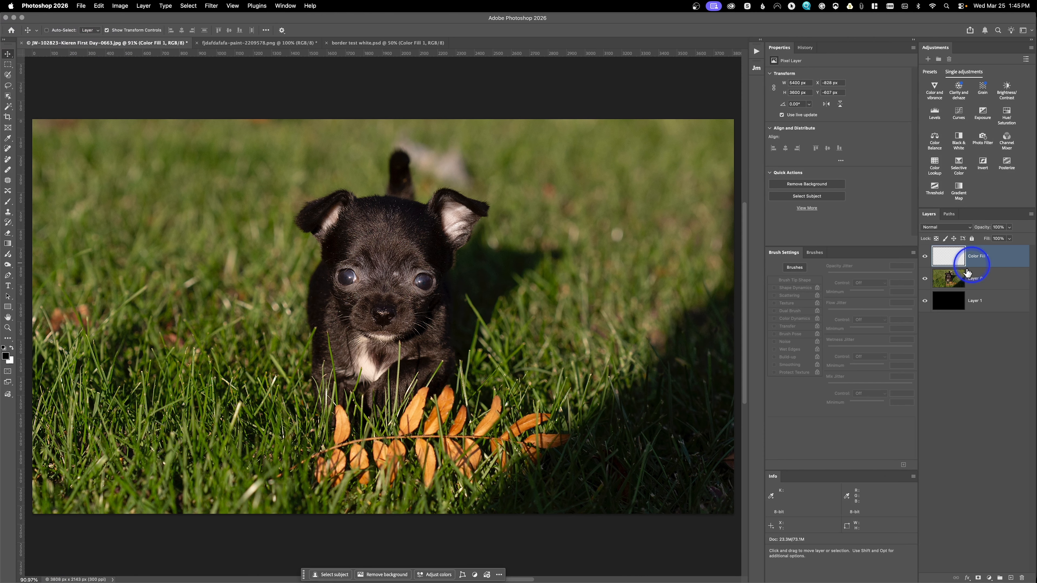
click(925, 258)
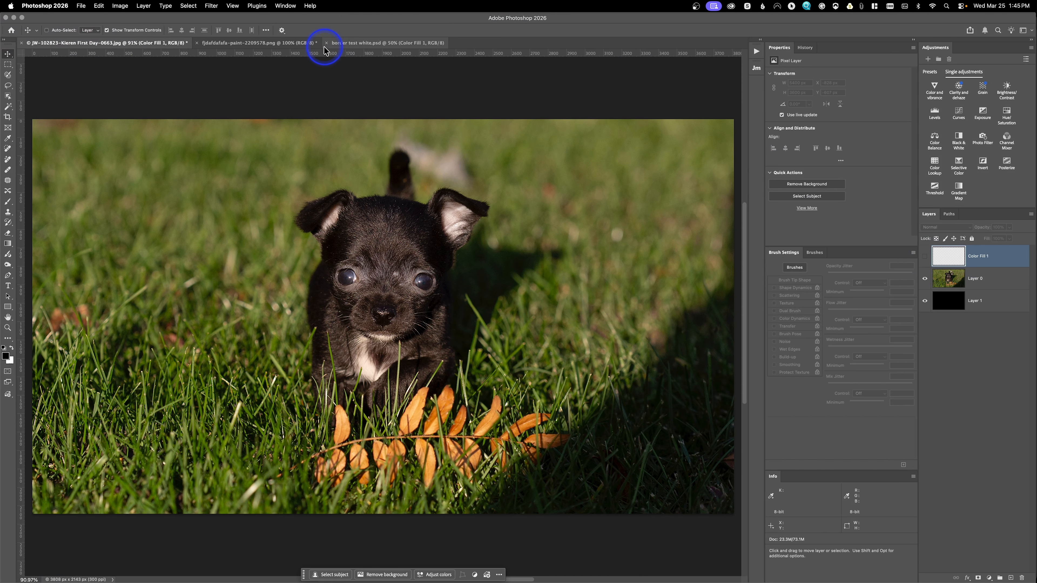
click(353, 41)
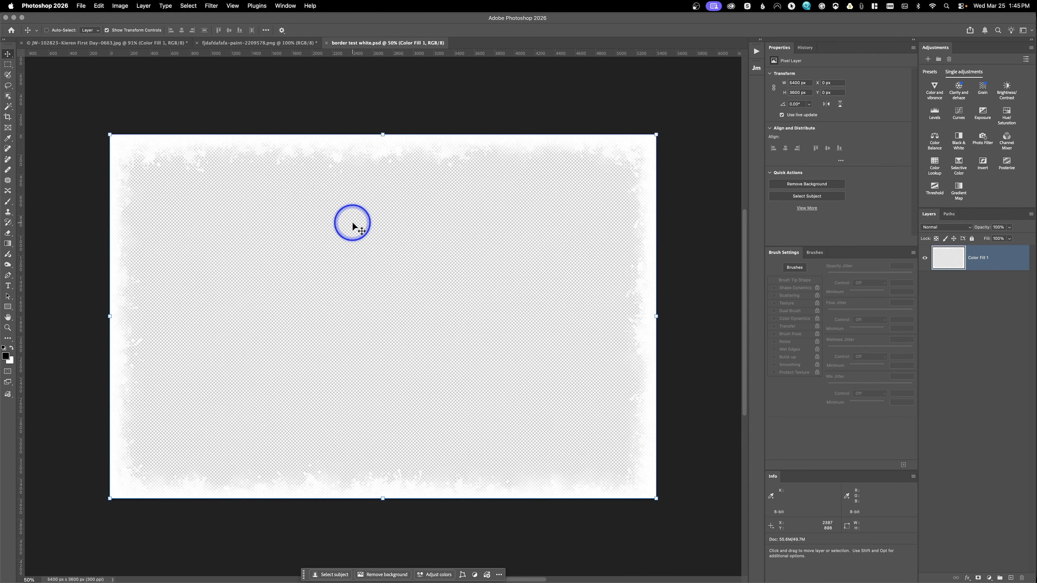
drag(245, 172, 390, 325)
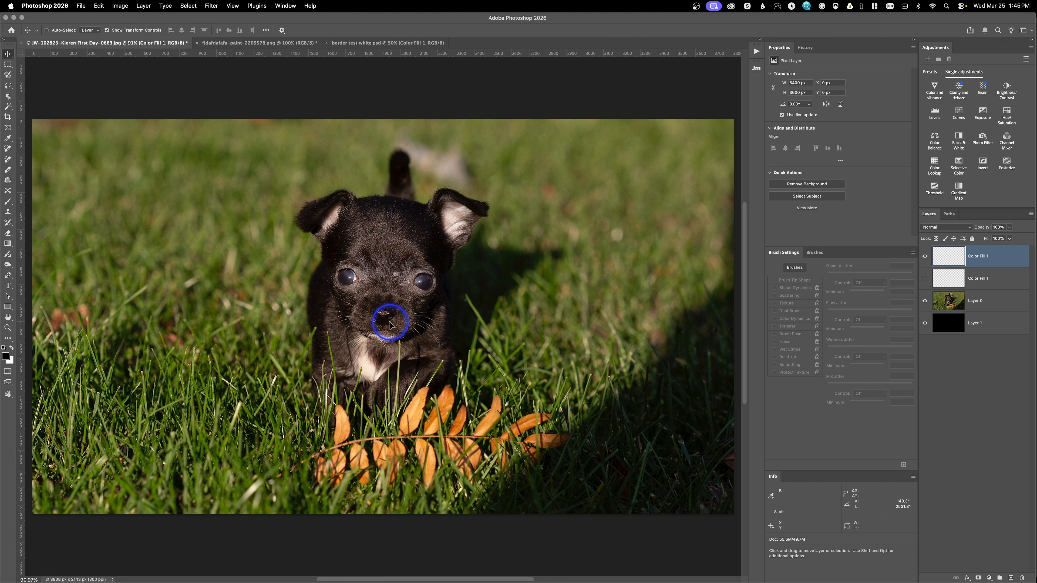
- Scale the white border layer non-proportionally to 3808 × 2143 px so its corners match the puppy photo's edges
key(super+minus)
key(super+minus)
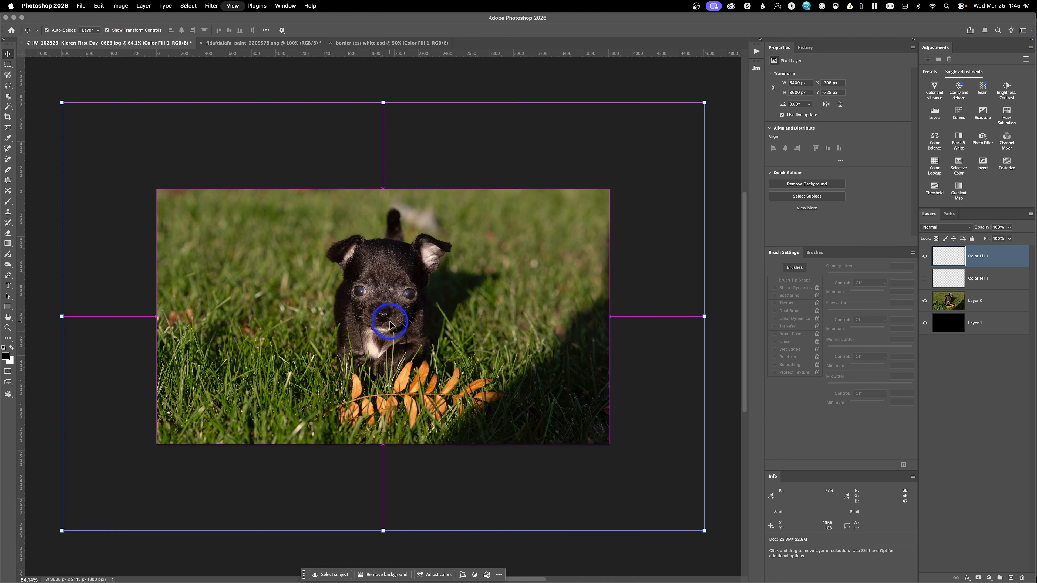
drag(654, 135, 578, 212)
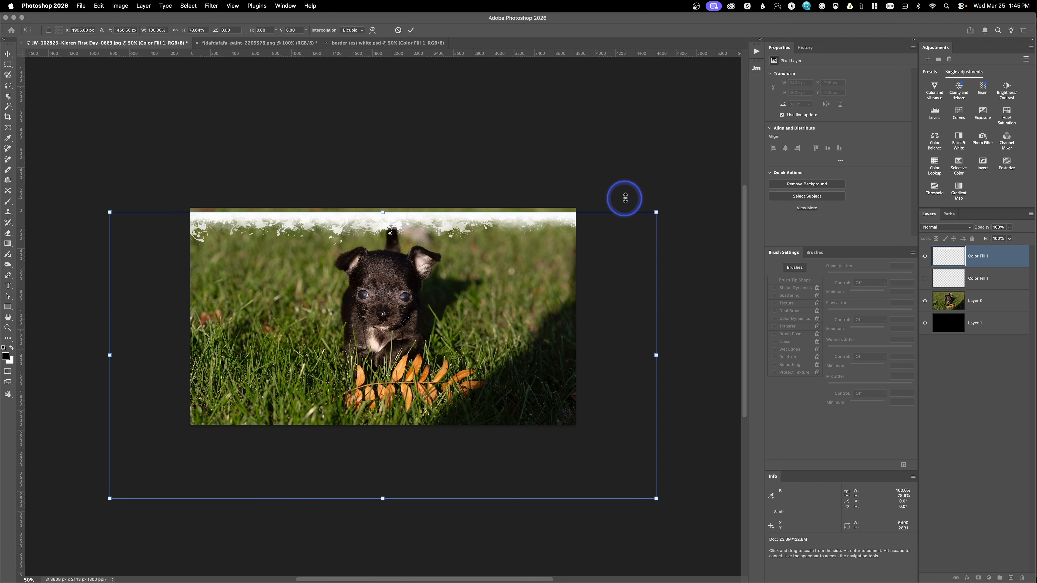
drag(656, 214, 575, 209)
drag(108, 498, 191, 425)
key(Return)
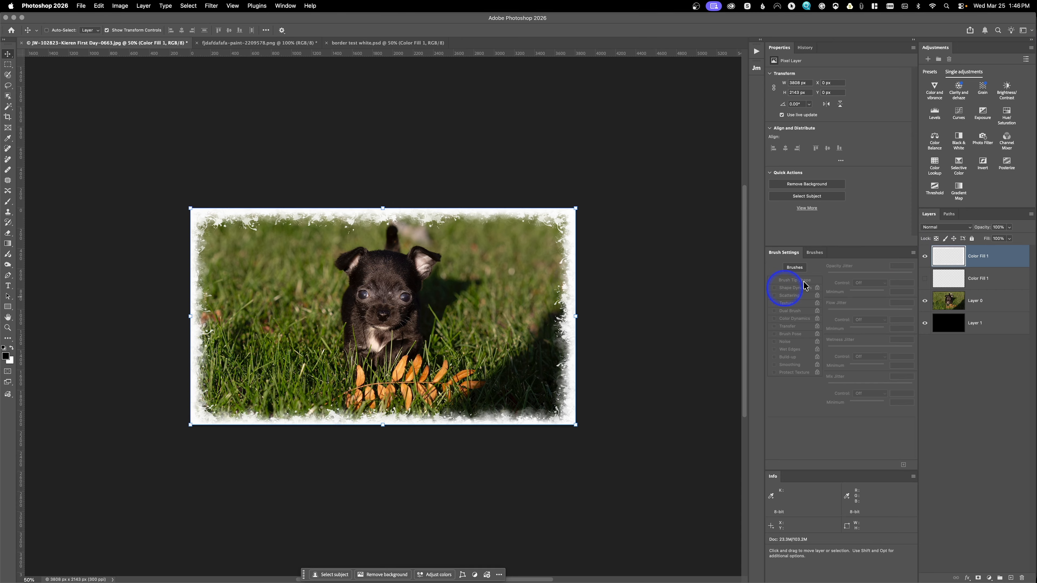
- Set the white border layer's blend mode to Lighten
click(935, 227)
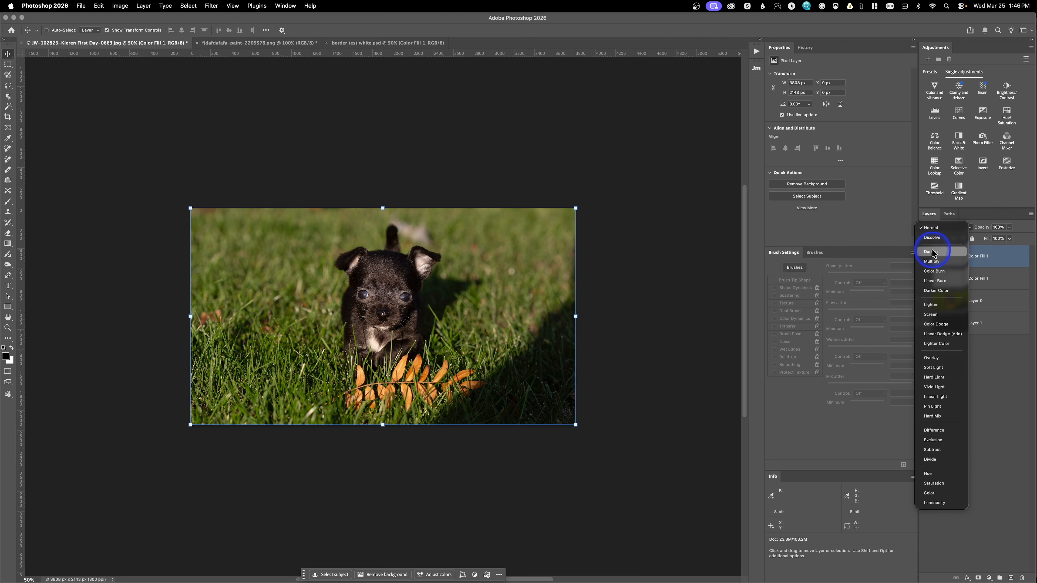
click(932, 304)
click(944, 228)
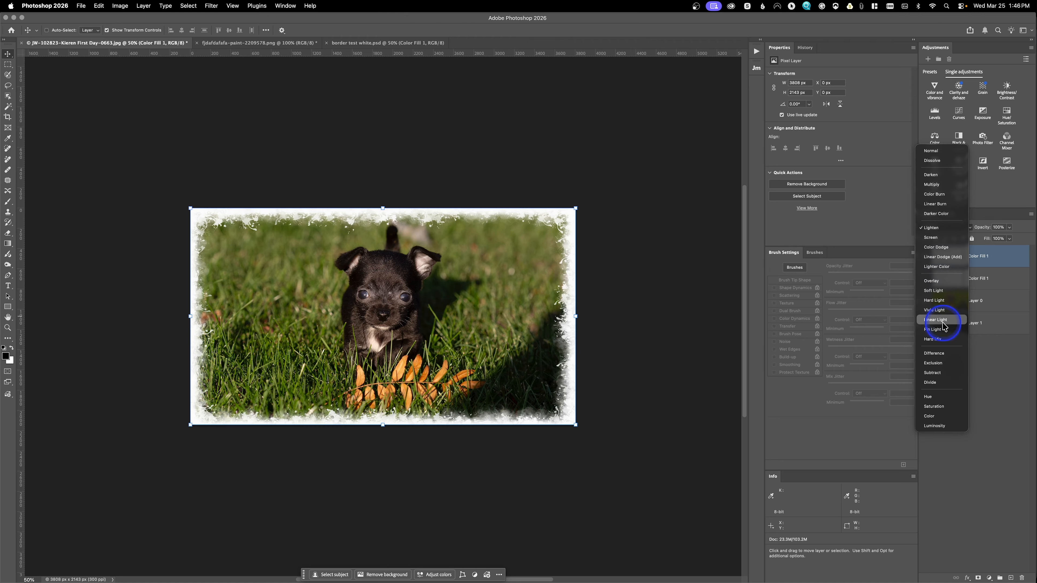
click(879, 235)
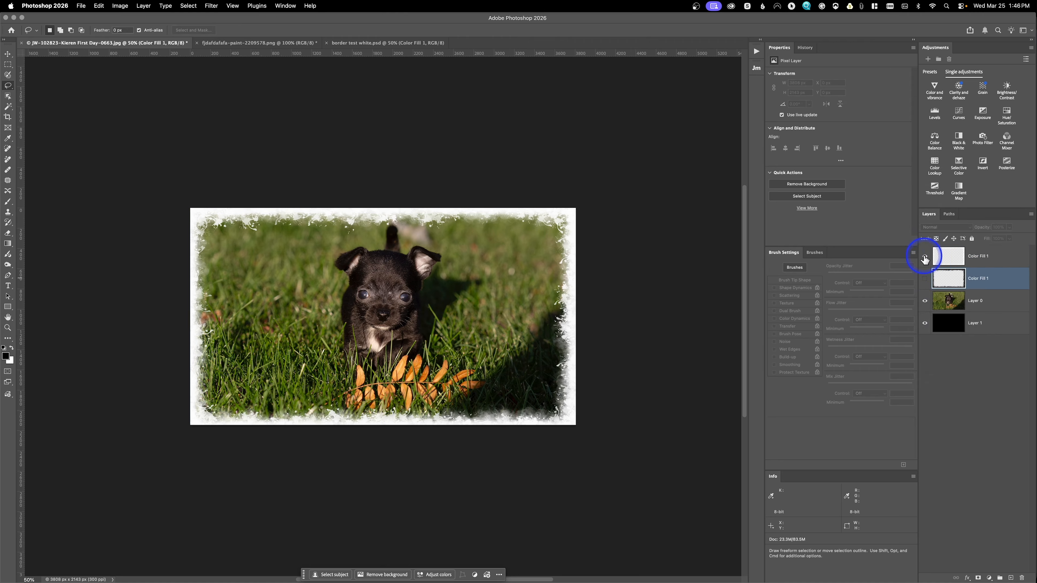
- Show the black border instead of the white one, try a lower opacity on it, and restore its opacity to 100%
click(924, 257)
click(925, 279)
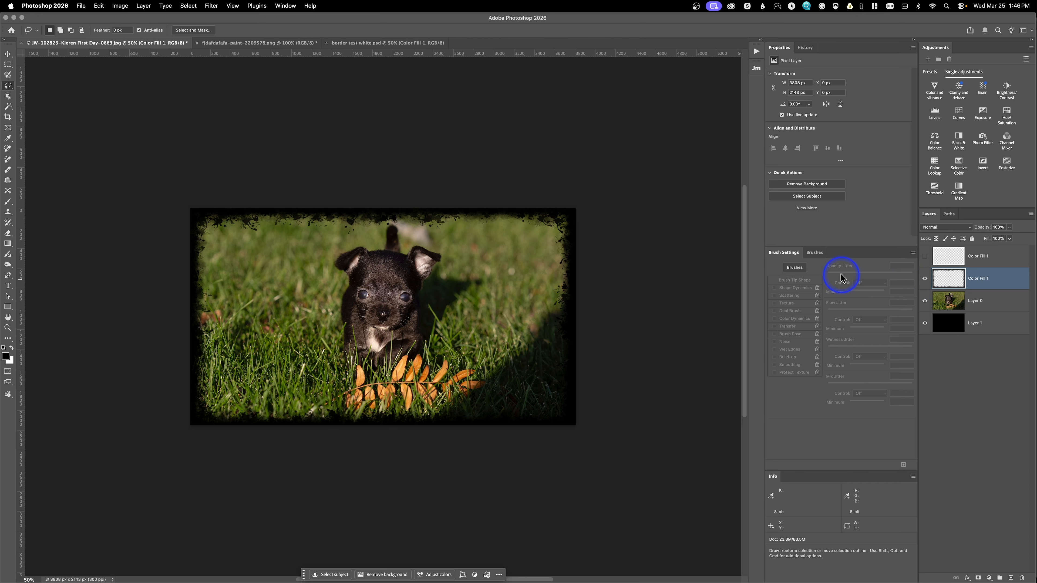
click(942, 227)
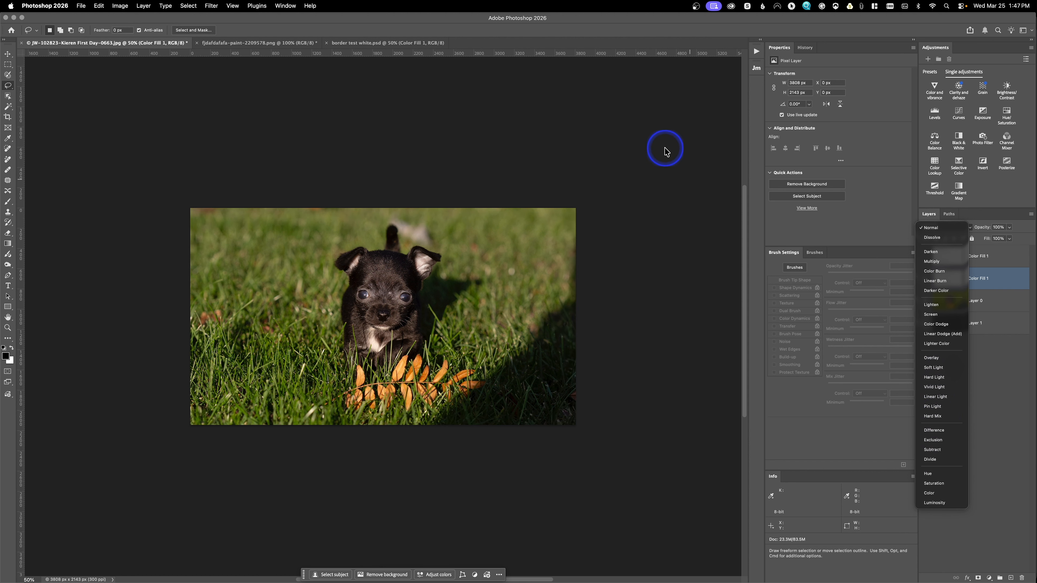
click(880, 201)
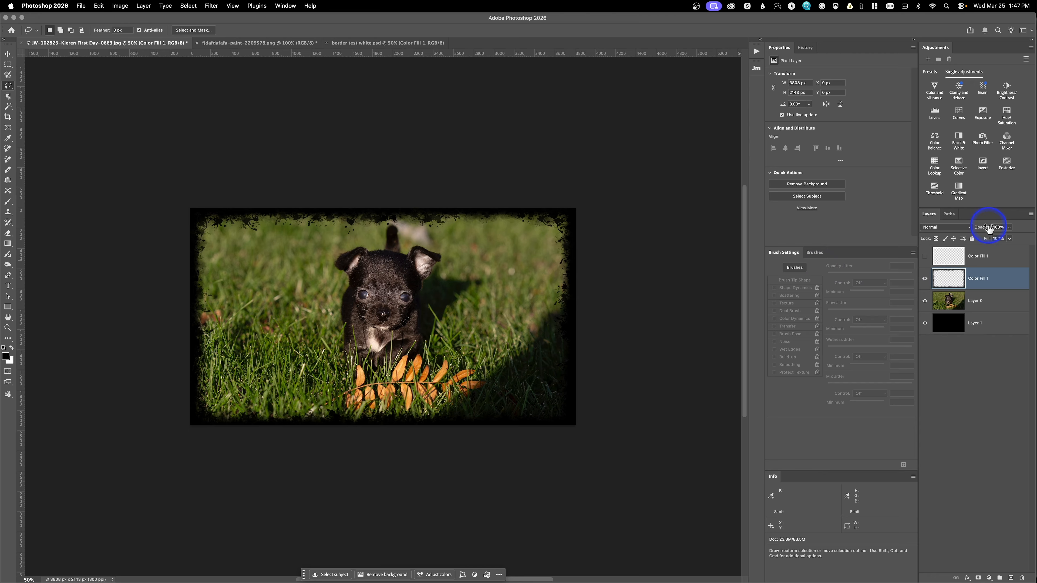
drag(987, 230, 973, 231)
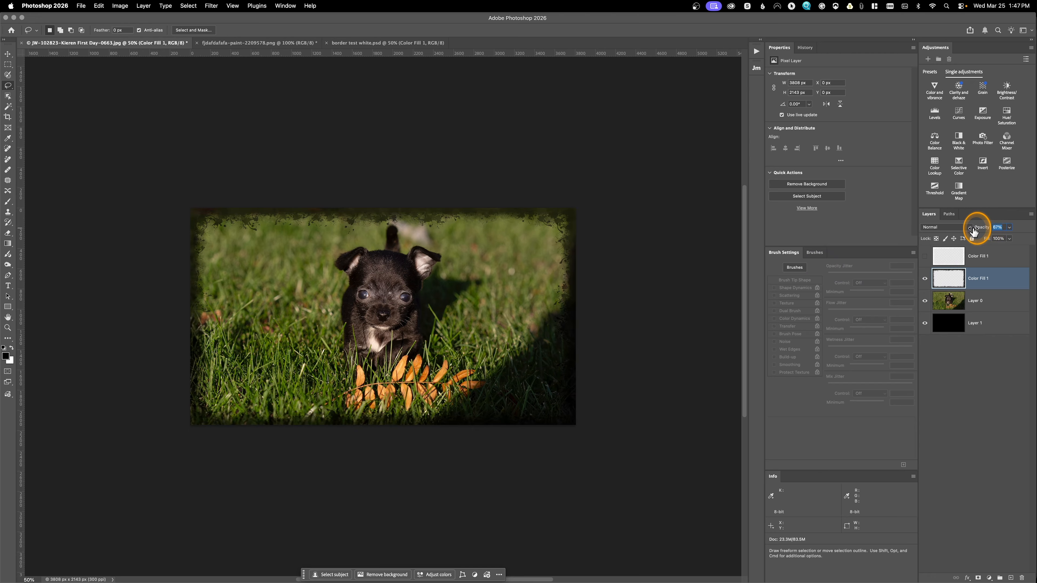
drag(976, 231, 1021, 233)
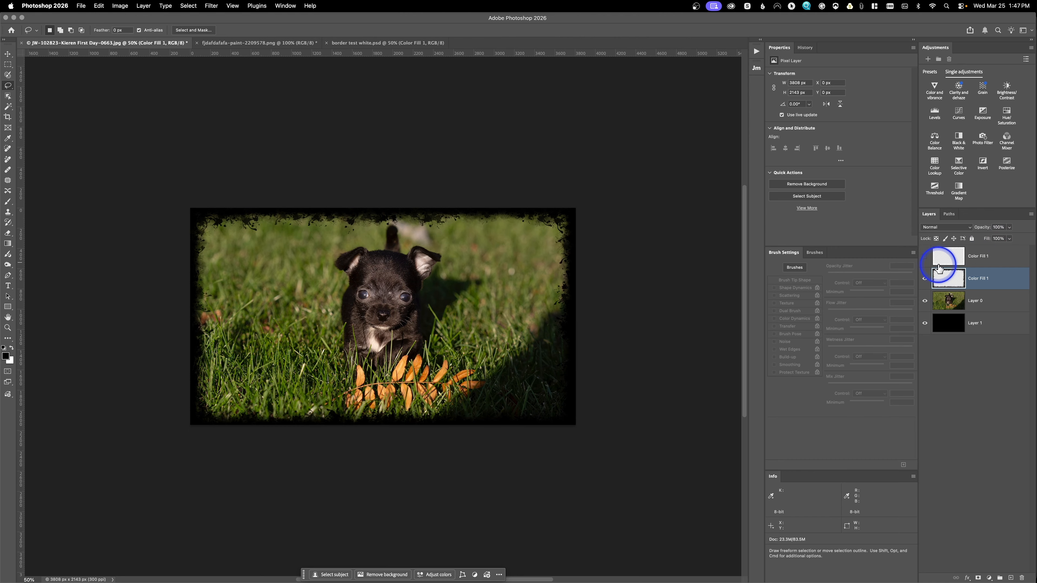
- Show the white border instead of the black one and reduce its opacity to 66%
click(924, 256)
click(925, 278)
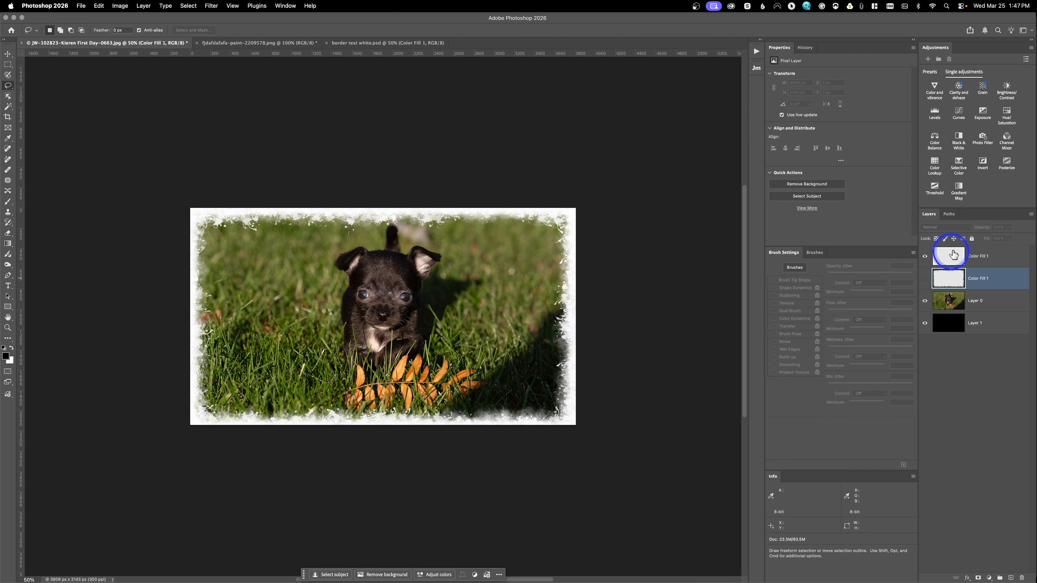
click(951, 257)
drag(985, 232, 971, 233)
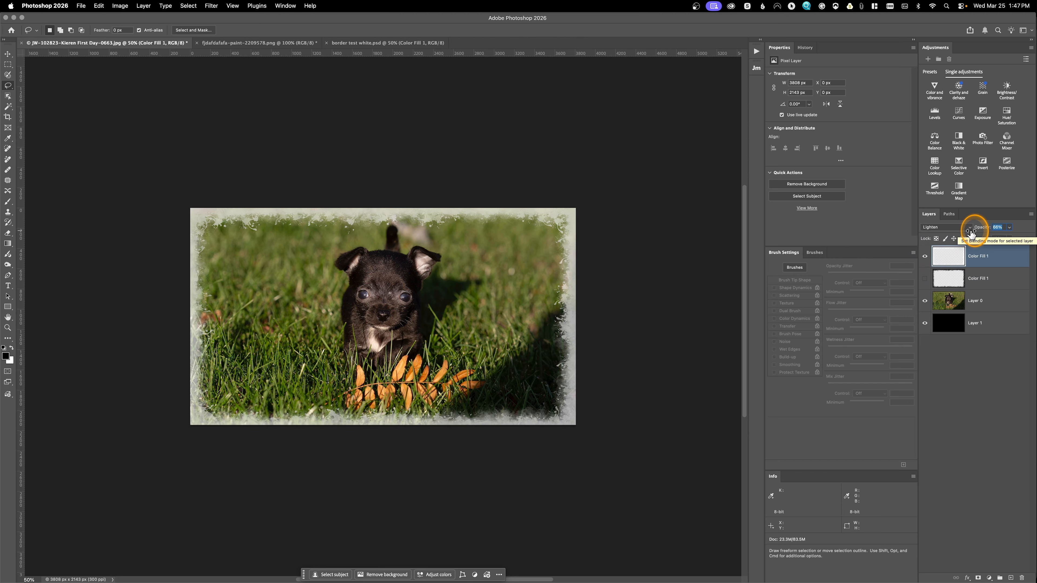
click(641, 180)
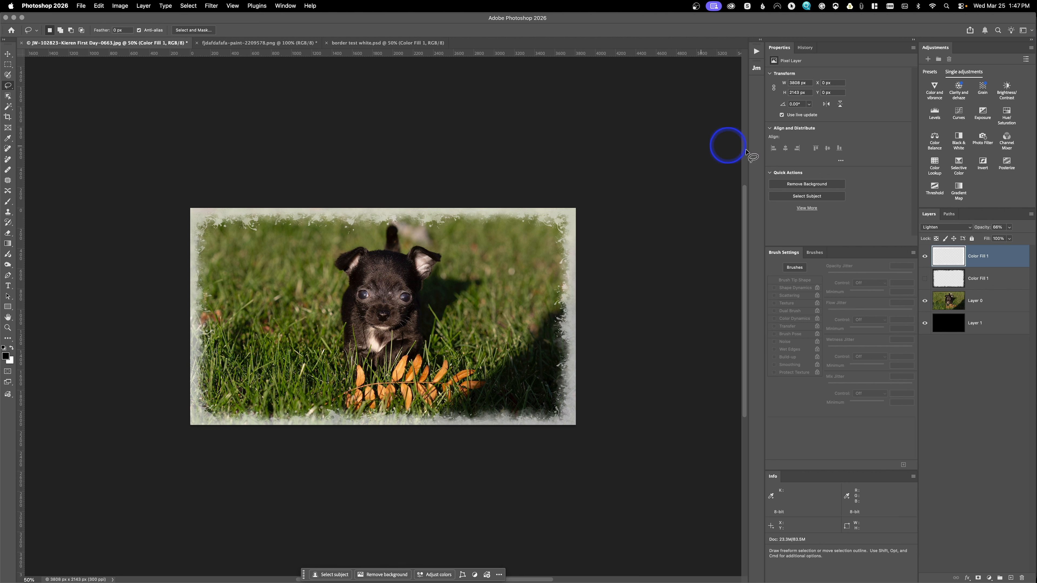
- Delete both the white and black border layers from the puppy photo document
shift+click(983, 279)
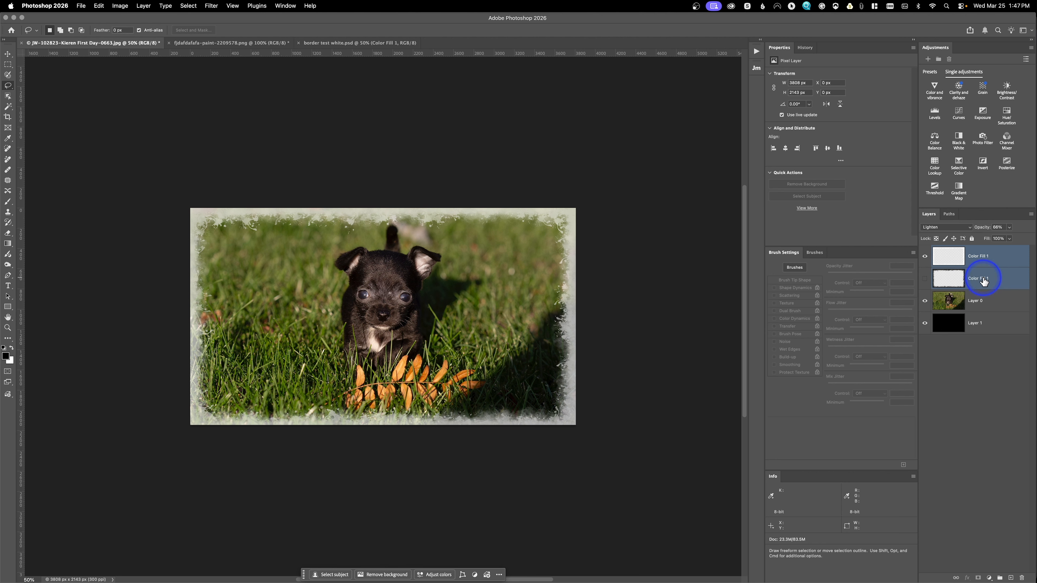
drag(953, 259, 1021, 577)
drag(946, 287, 1022, 574)
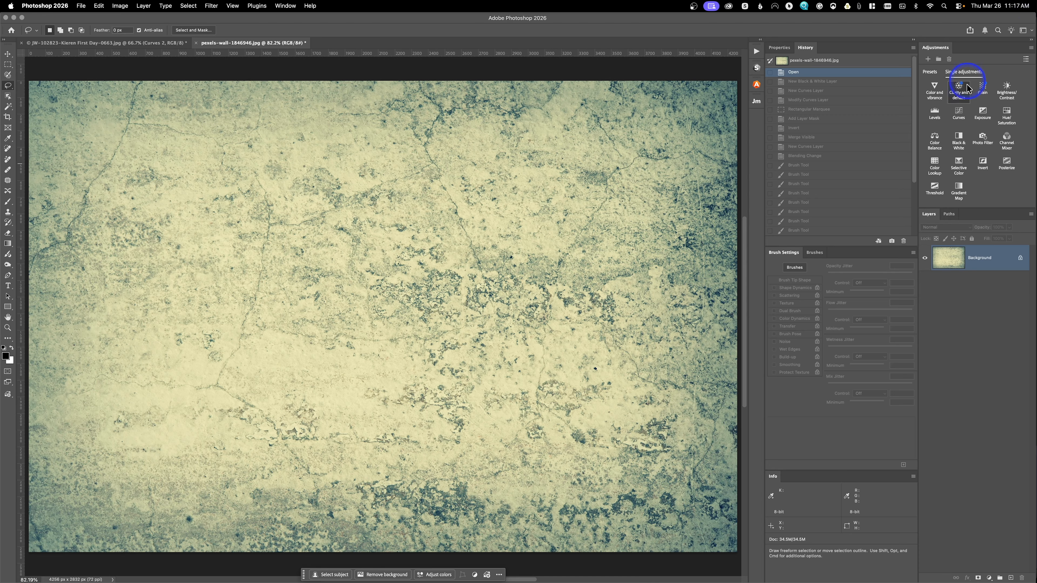
- Add a Black & White adjustment to the wall texture and a Curves adjustment with the Increase Contrast (RGB) preset
click(958, 138)
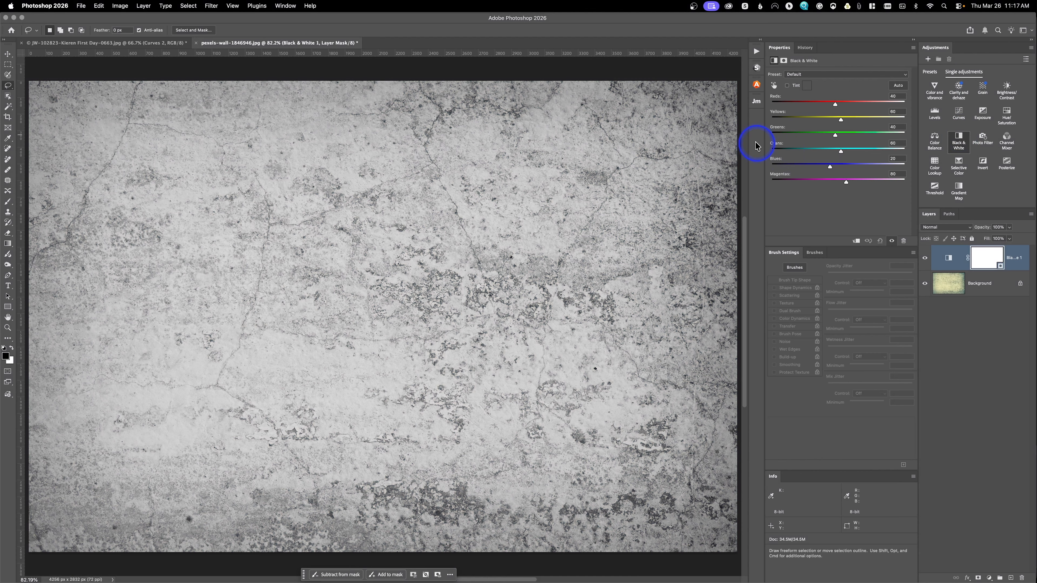
click(957, 113)
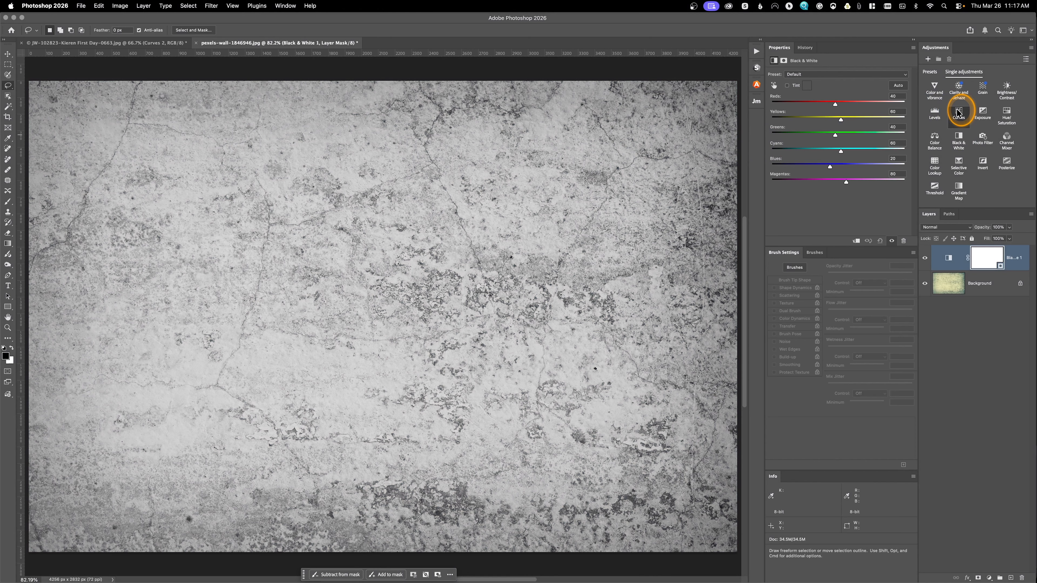
click(808, 74)
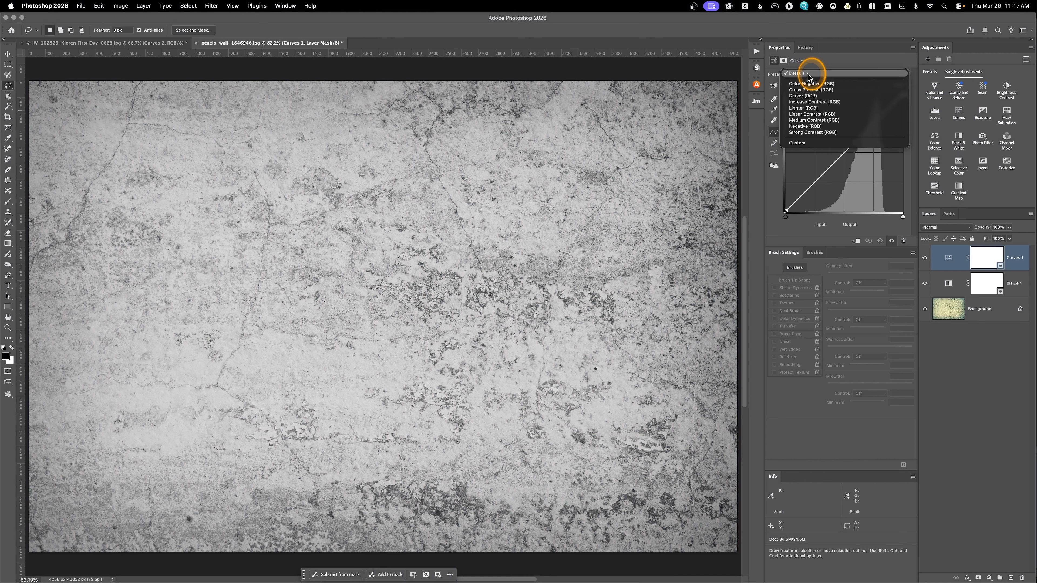
click(813, 102)
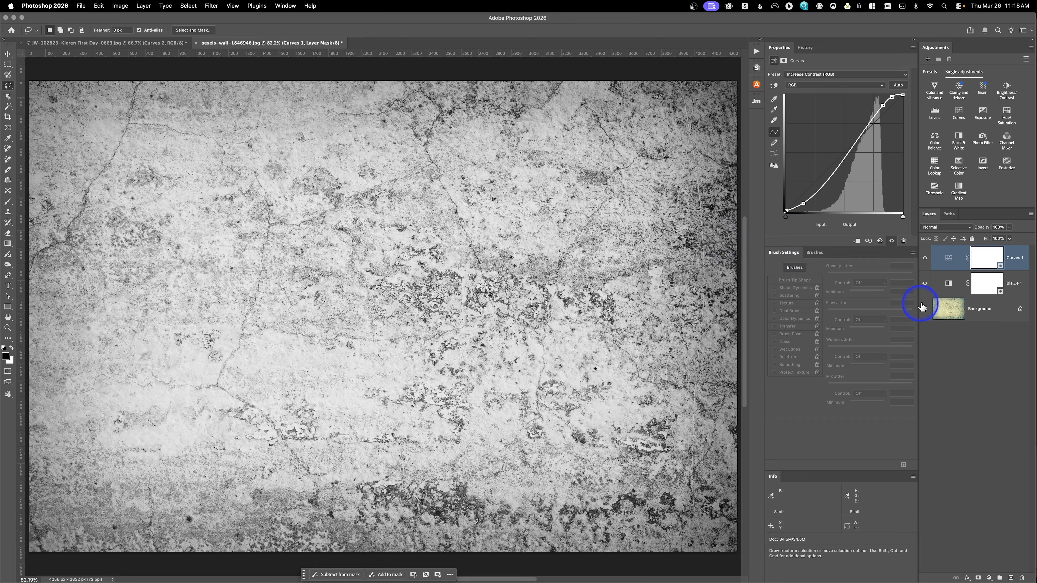
- Flatten the wall texture and its adjustment layers into a single background
click(143, 4)
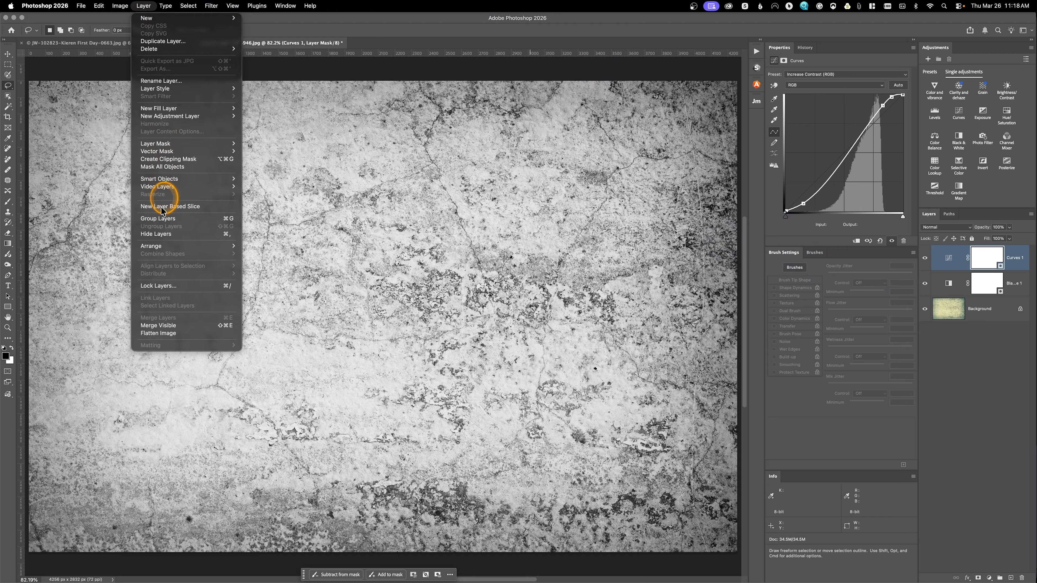
click(169, 333)
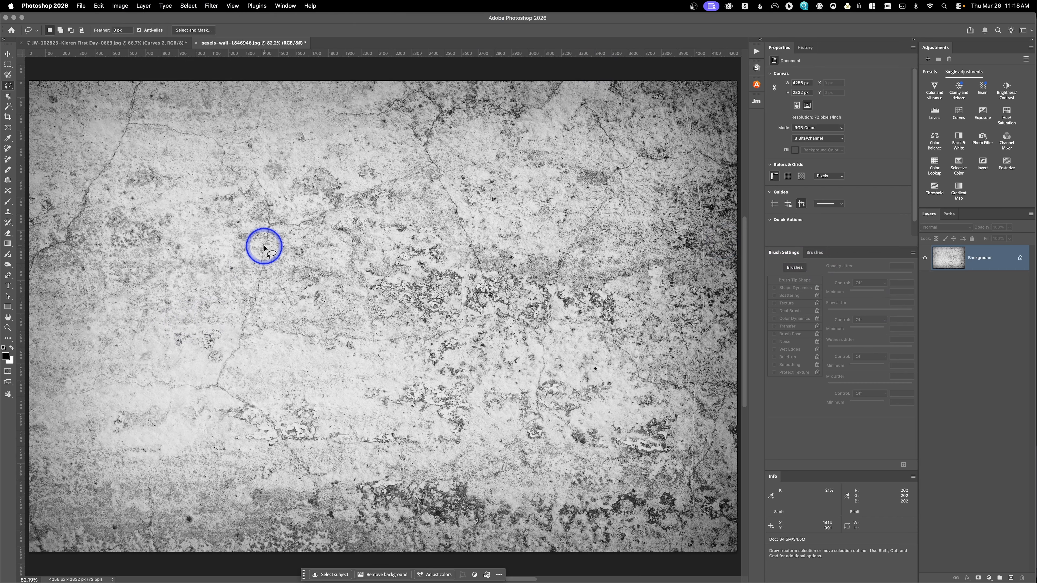
- Make a rectangular selection with a 22 px feather just inside the texture's edges and convert it to an inverted layer mask
key(m)
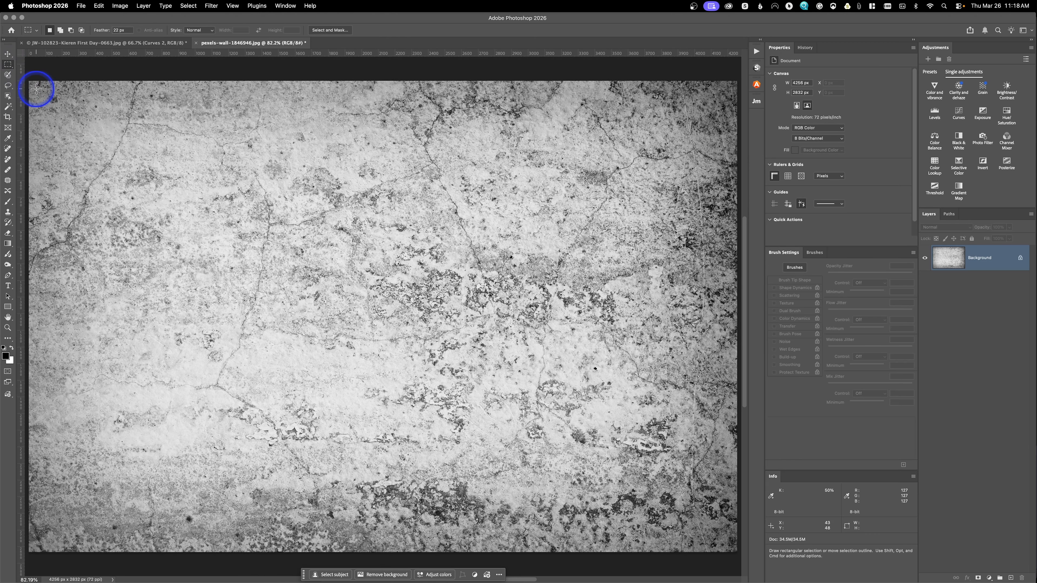
key(super+minus)
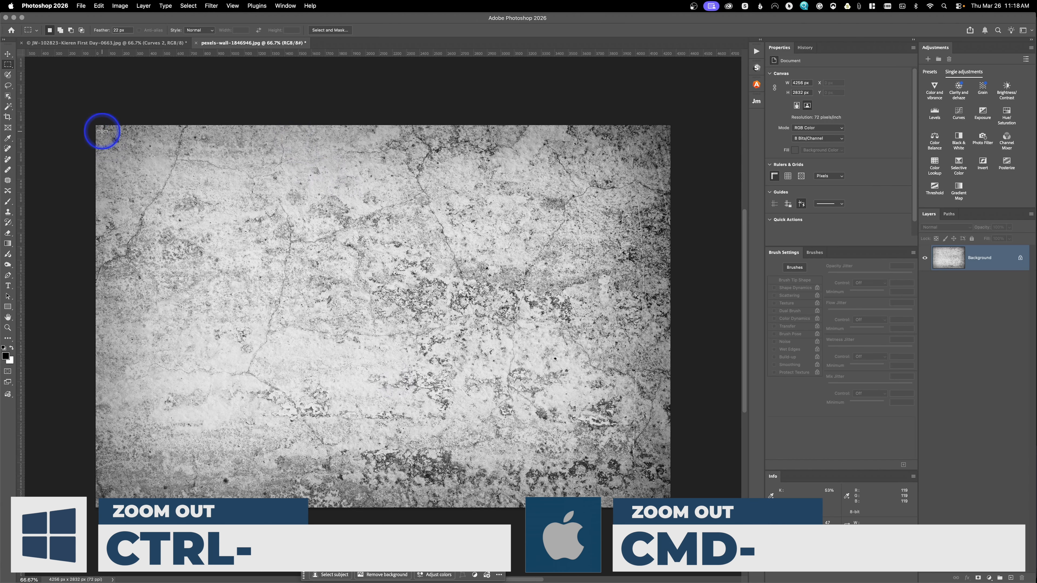
click(7, 65)
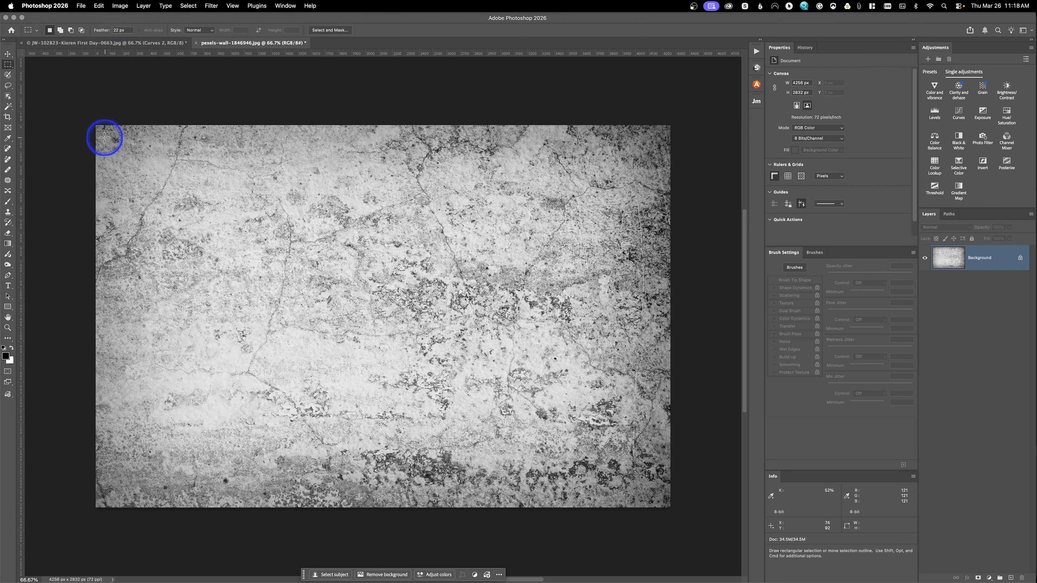
drag(103, 134, 661, 498)
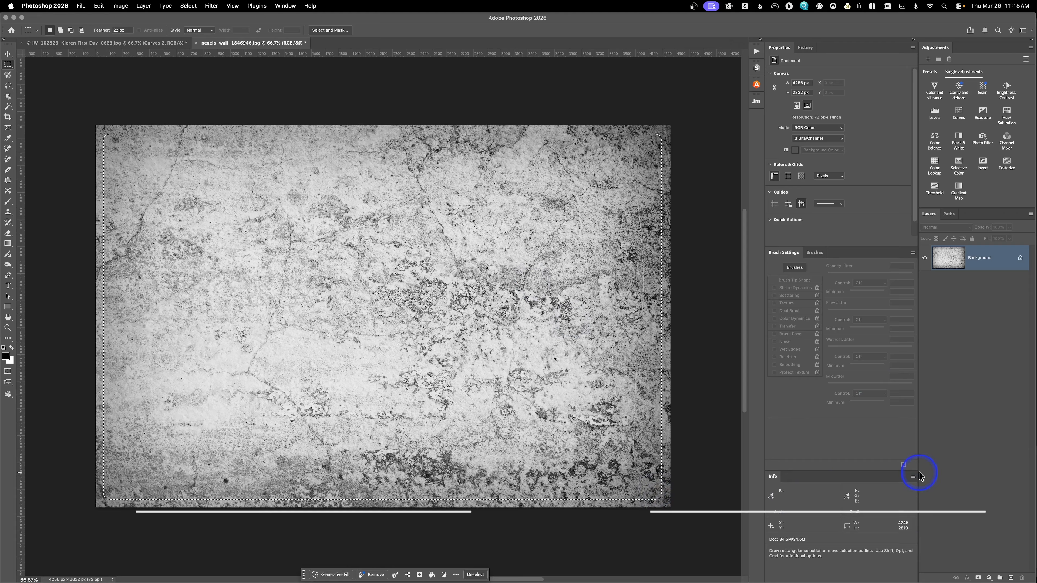
click(979, 579)
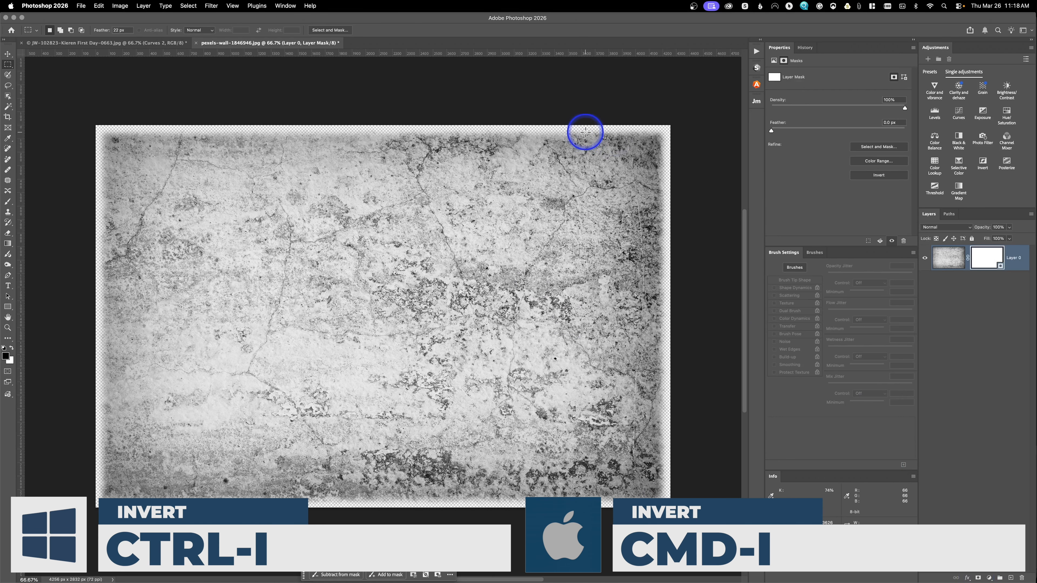
key(super+i)
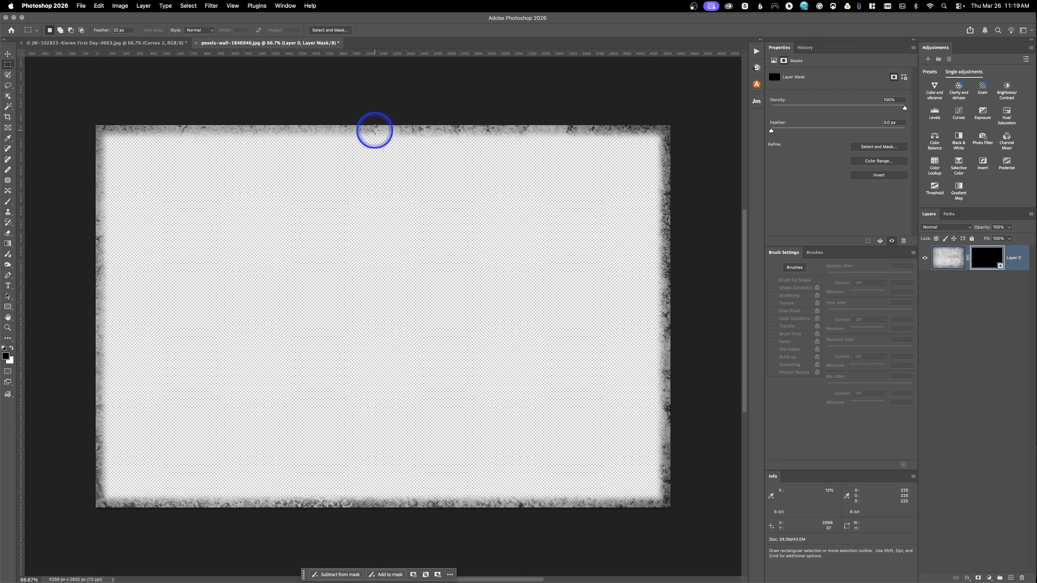
- Add a Curves adjustment layer above the masked wall texture and set its blend mode to Overlay
click(961, 114)
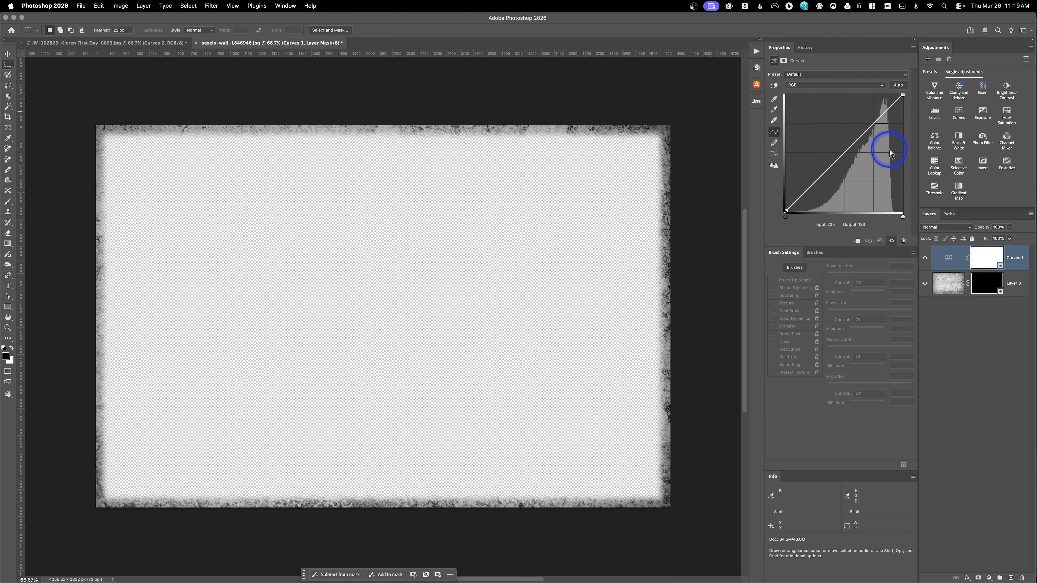
click(938, 232)
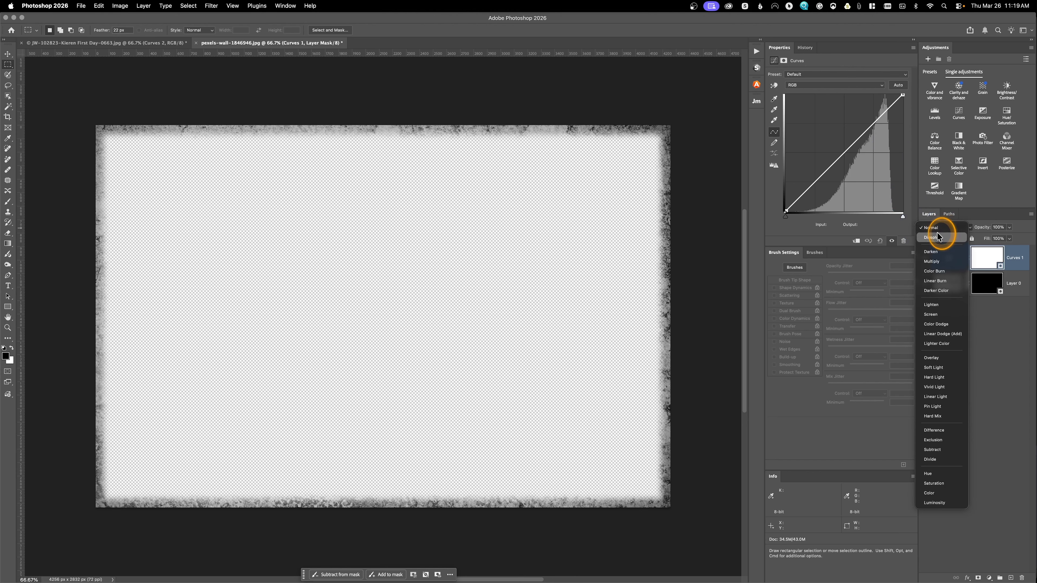
click(951, 362)
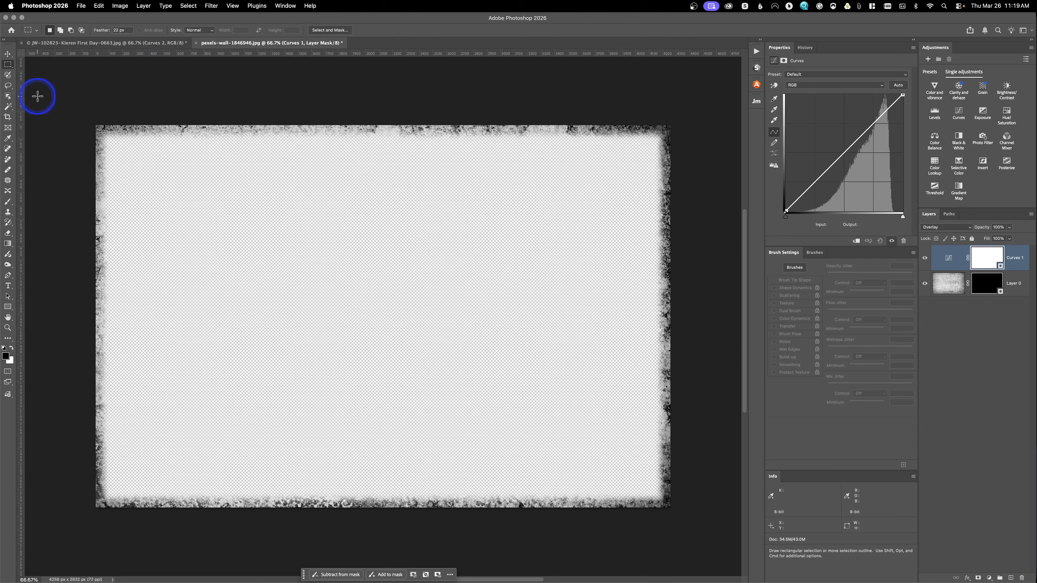
- Paint straight black strokes along all four outer edges of the wall texture layer with a soft round brush at 43% flow
key(b)
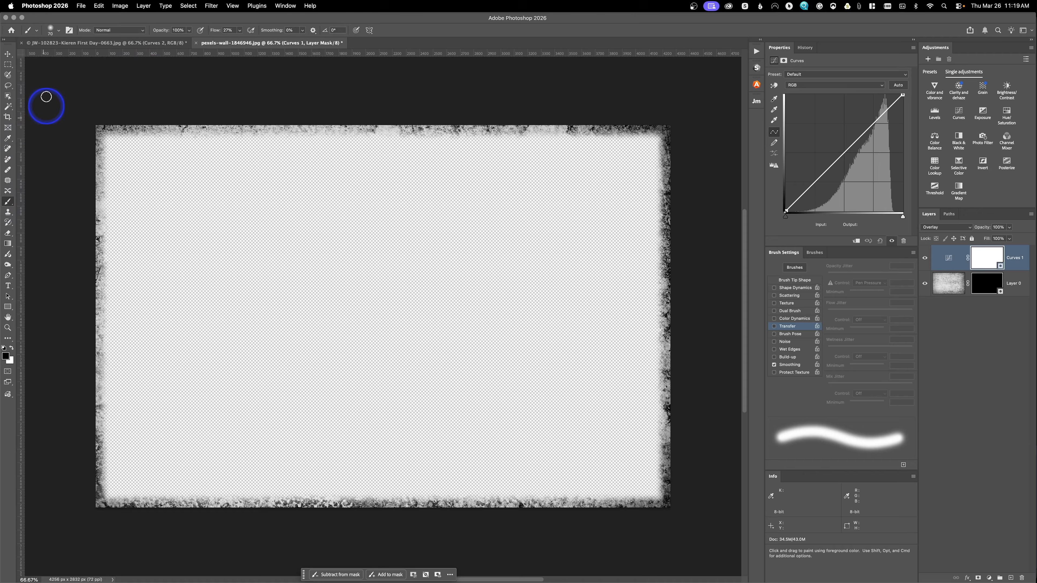
click(57, 31)
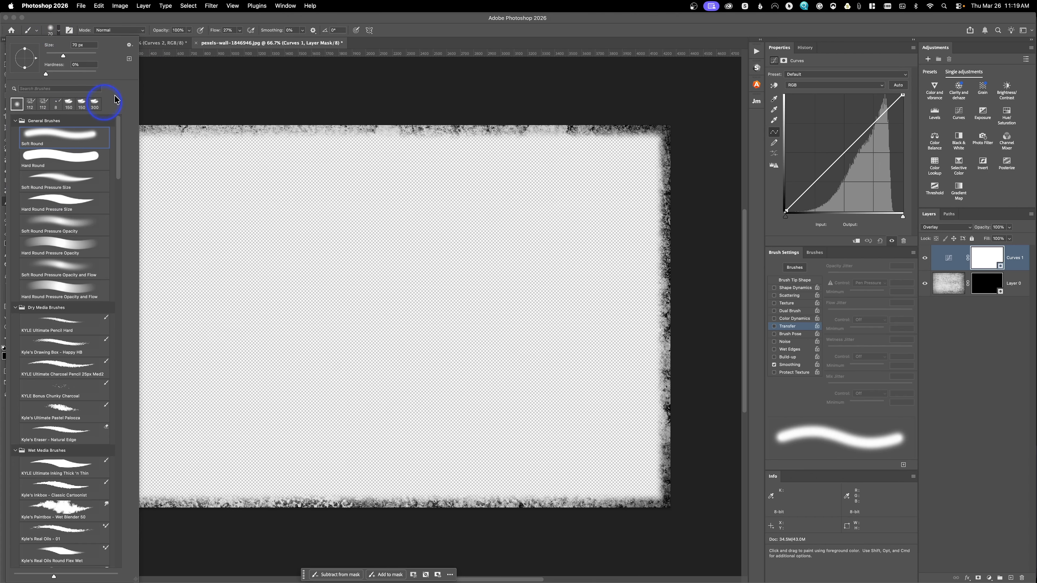
click(154, 89)
drag(214, 30, 215, 51)
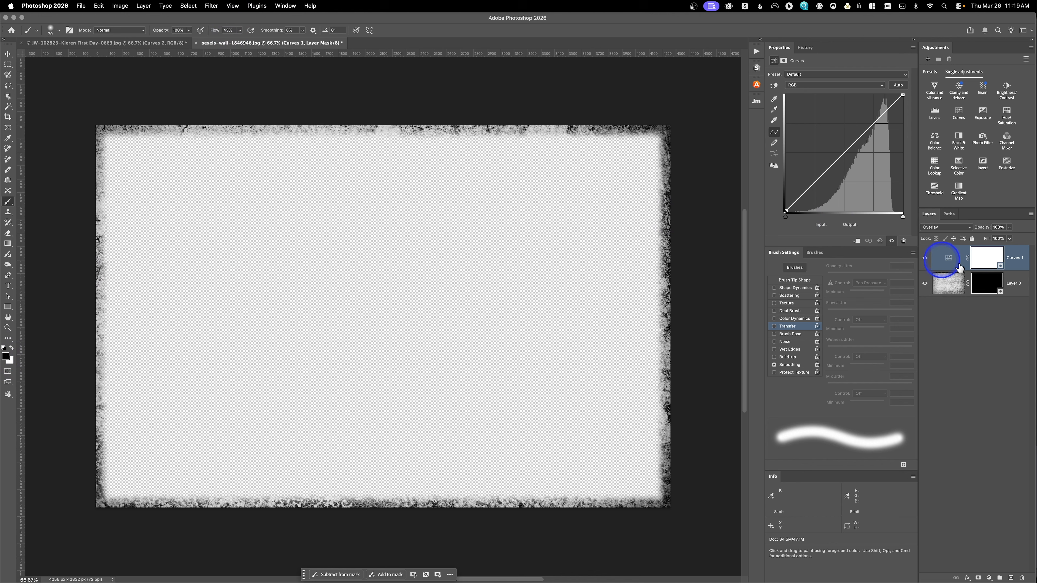
click(948, 284)
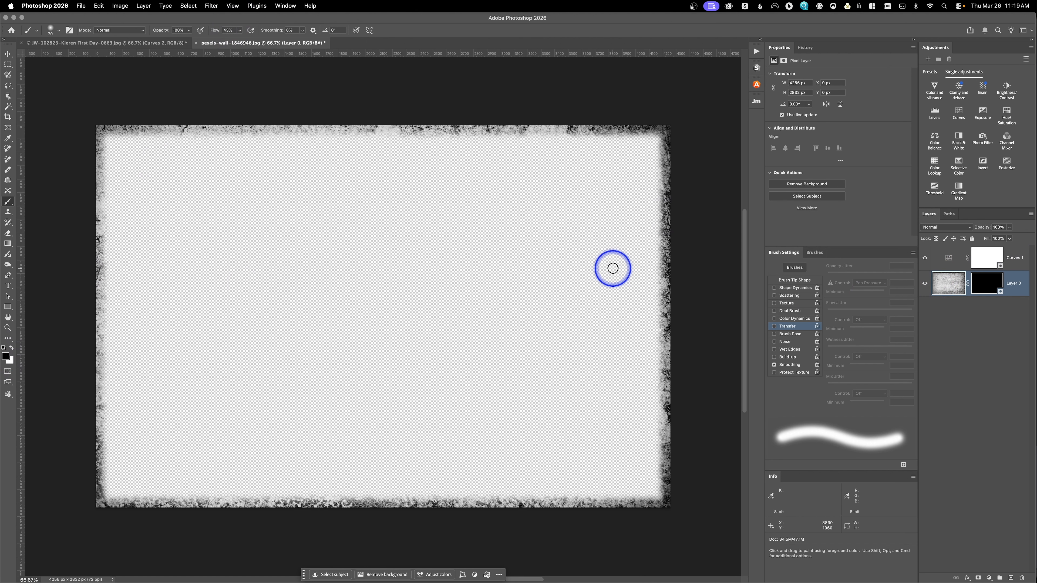
click(96, 126)
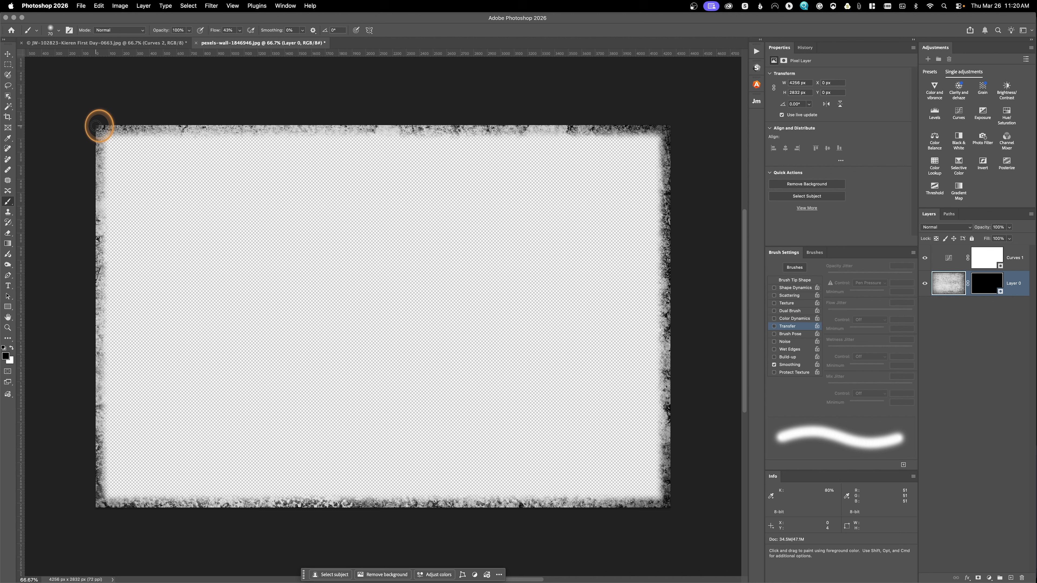
shift+click(670, 126)
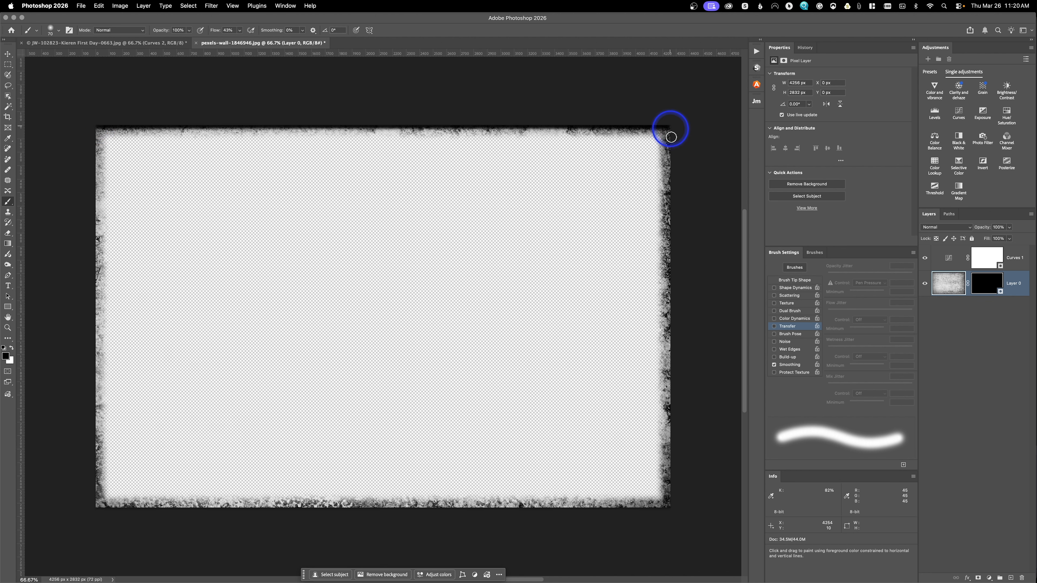
shift+click(670, 506)
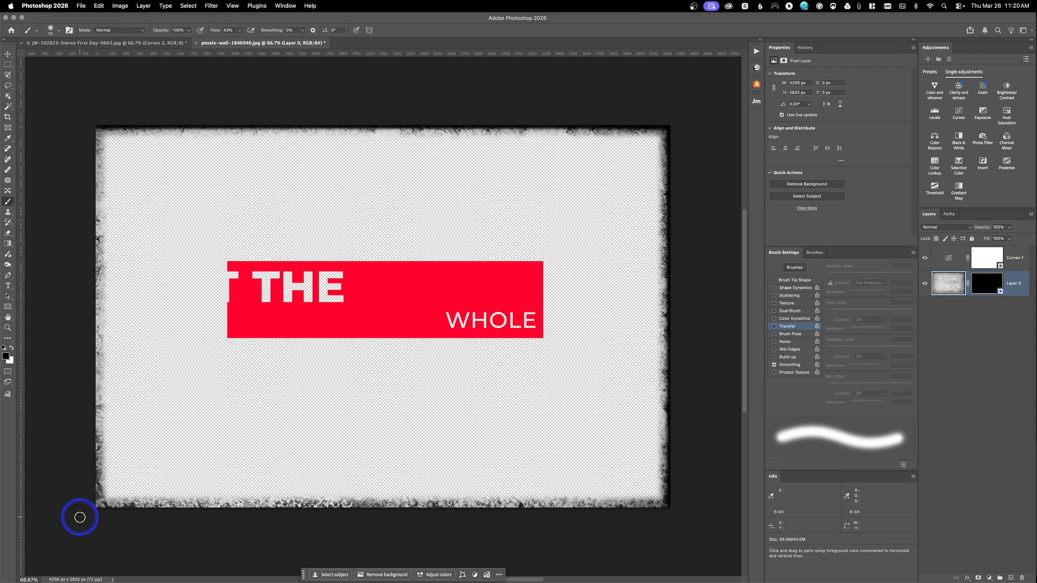
shift+click(94, 507)
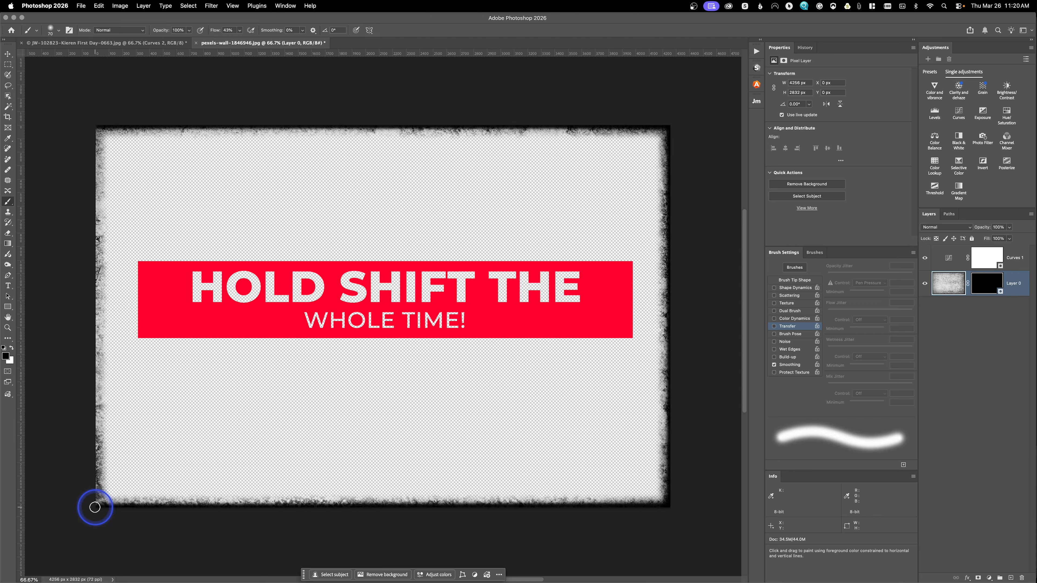
shift+click(94, 128)
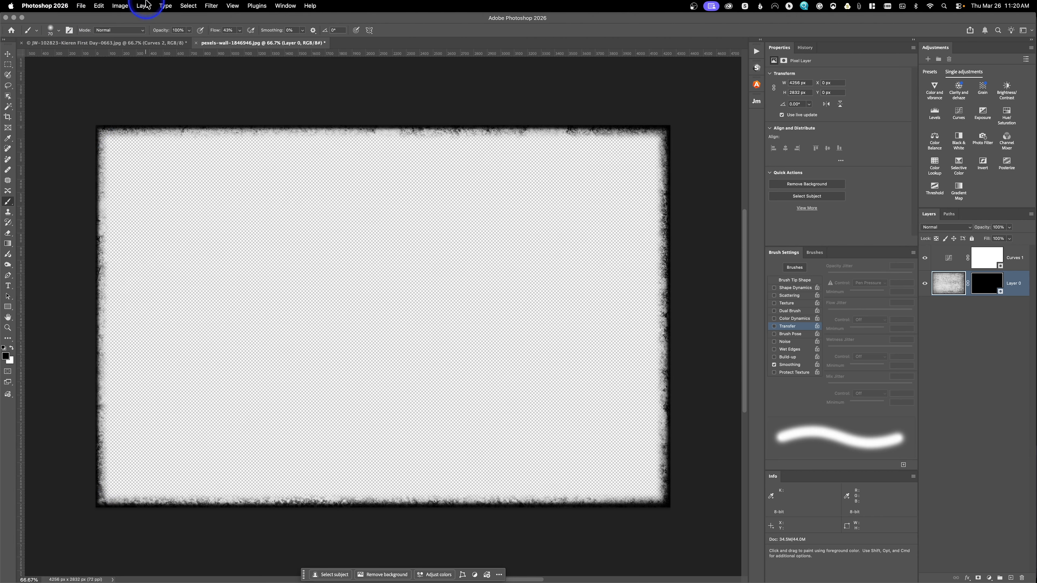
- Lower the brush flow to 22% and paint a second round of straight black strokes just inside the texture's four edges
drag(209, 32, 206, 34)
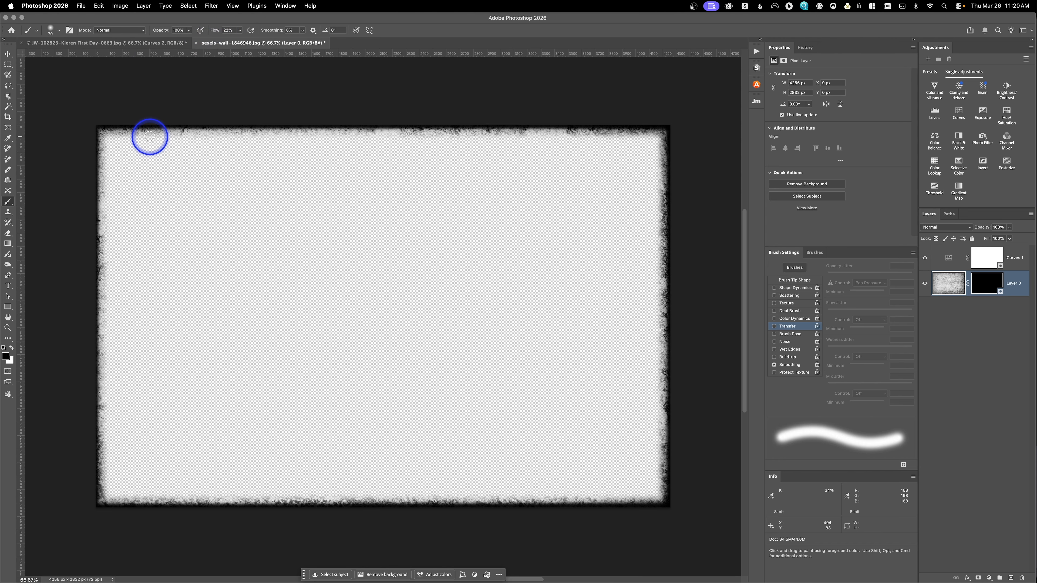
click(100, 128)
shift+click(663, 131)
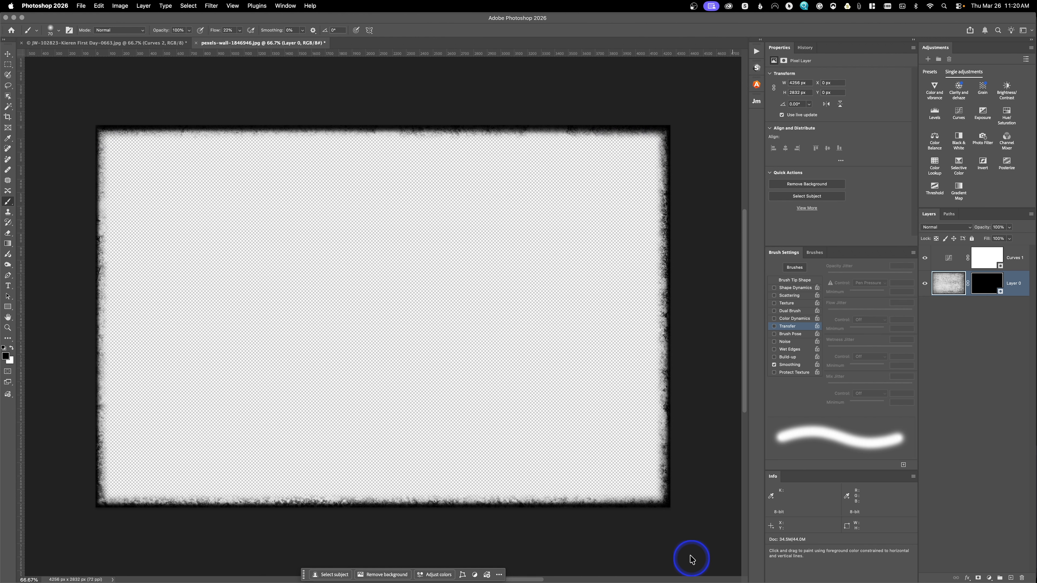
shift+click(667, 500)
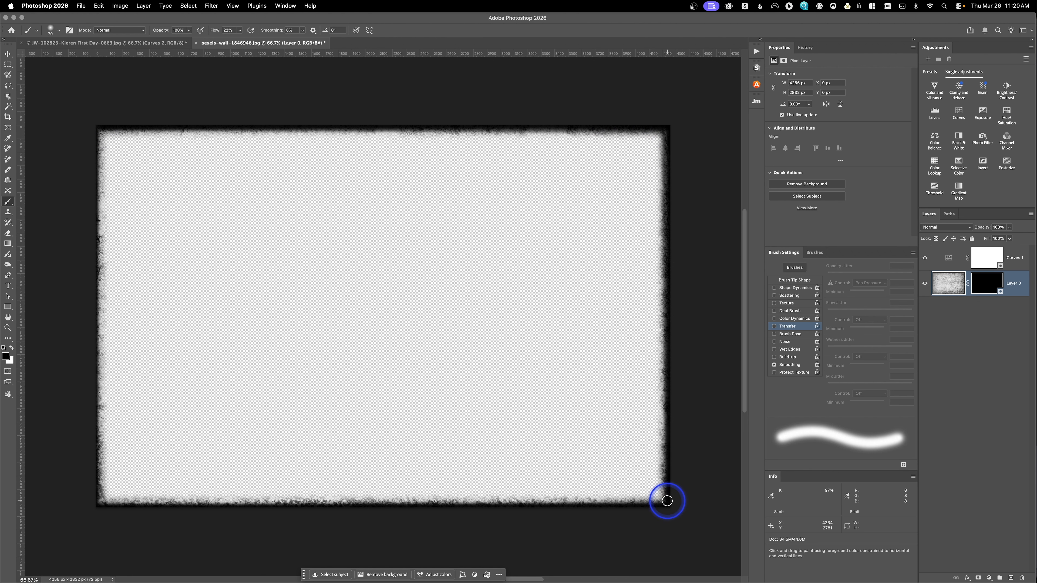
shift+click(102, 504)
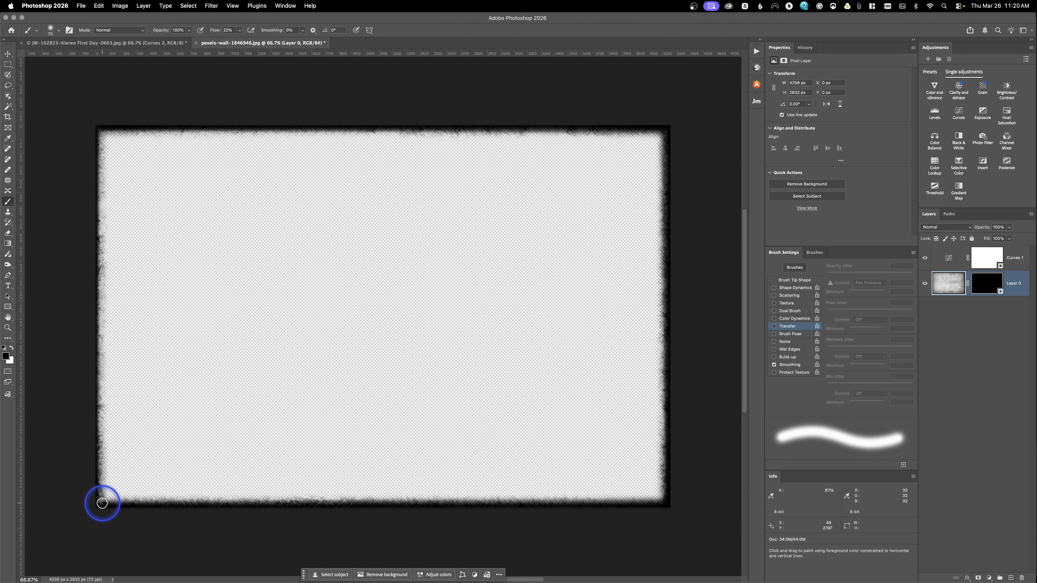
shift+click(98, 133)
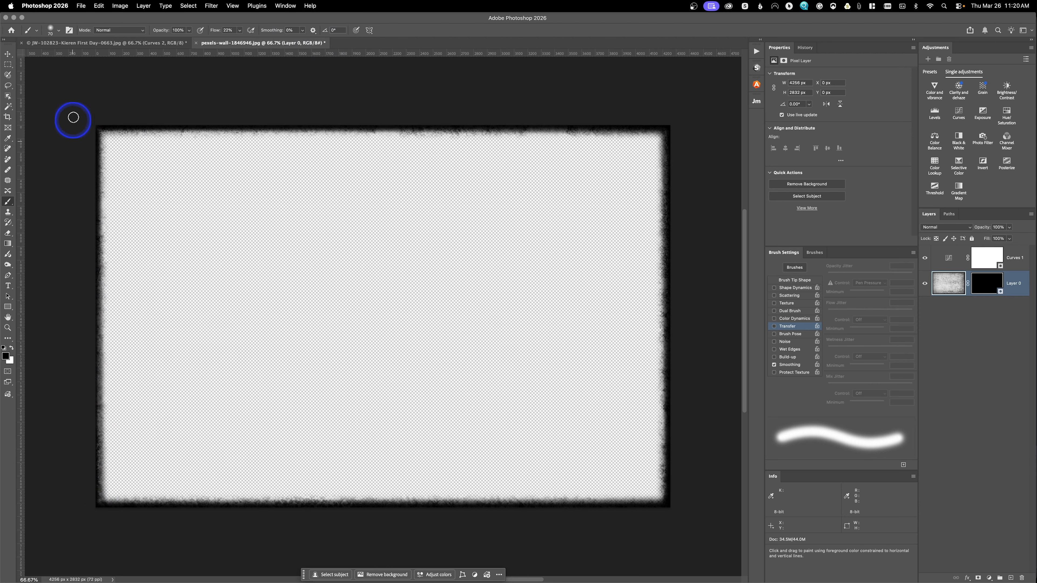
shift+click(98, 143)
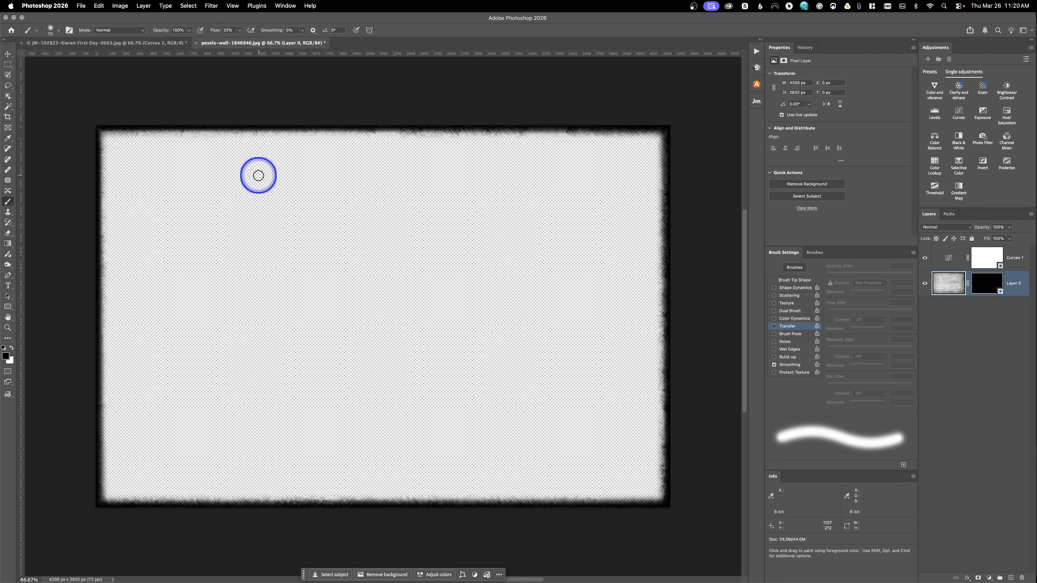
click(9, 53)
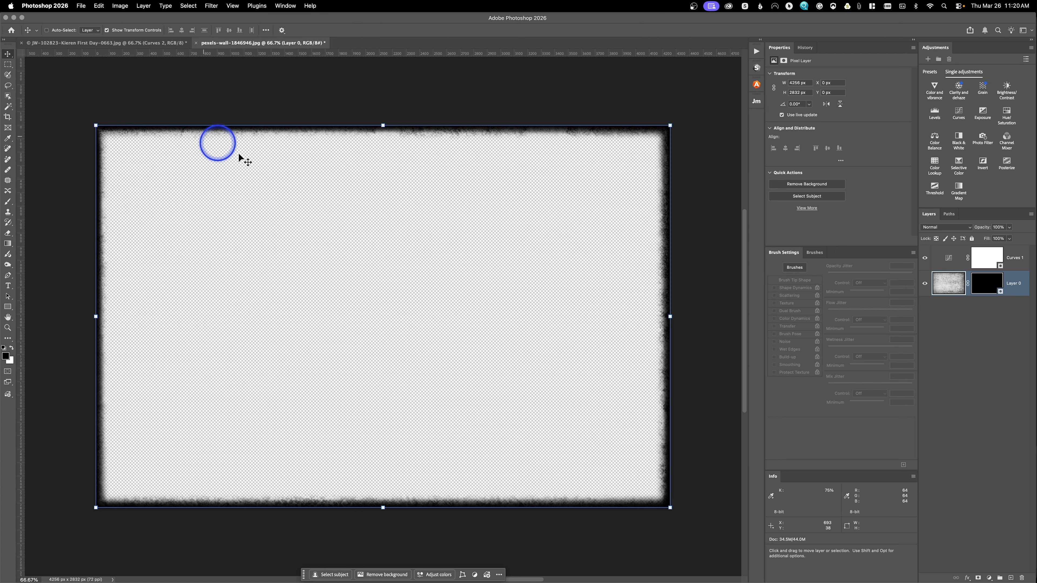
click(973, 295)
click(938, 297)
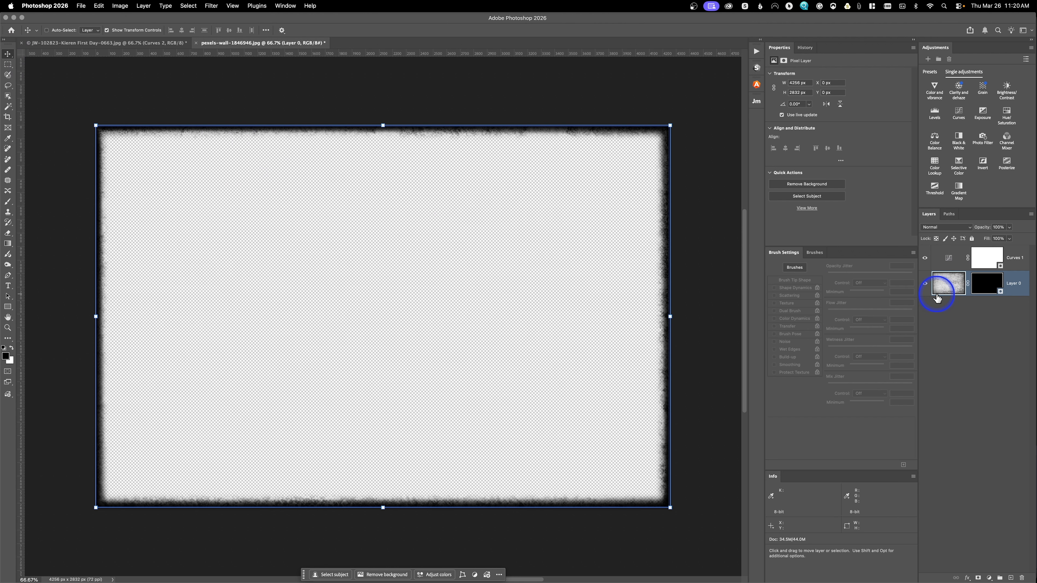
click(8, 86)
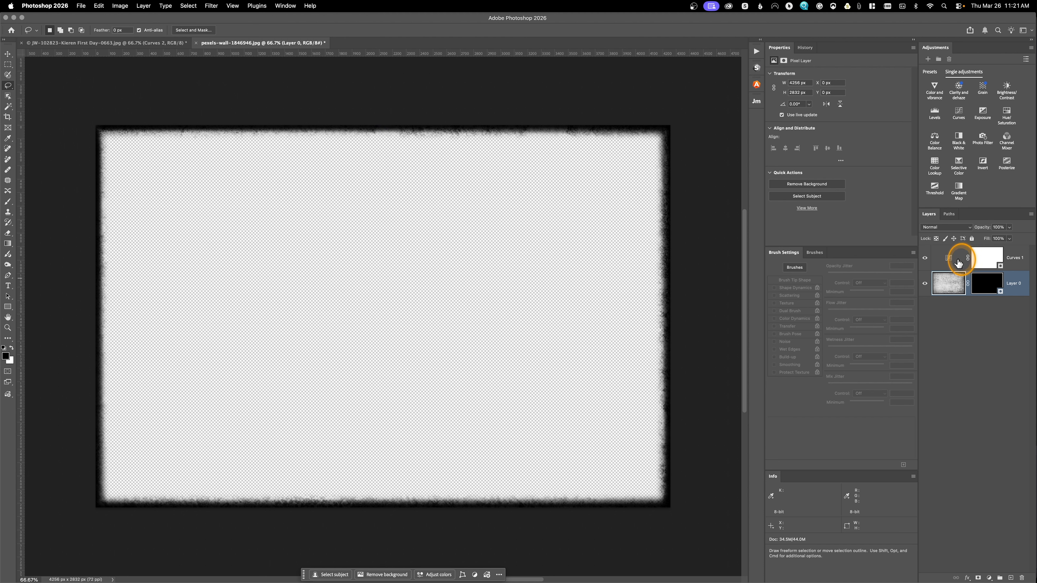
- Merge the Curves adjustment and the masked wall texture into one layer
click(984, 258)
shift+click(962, 283)
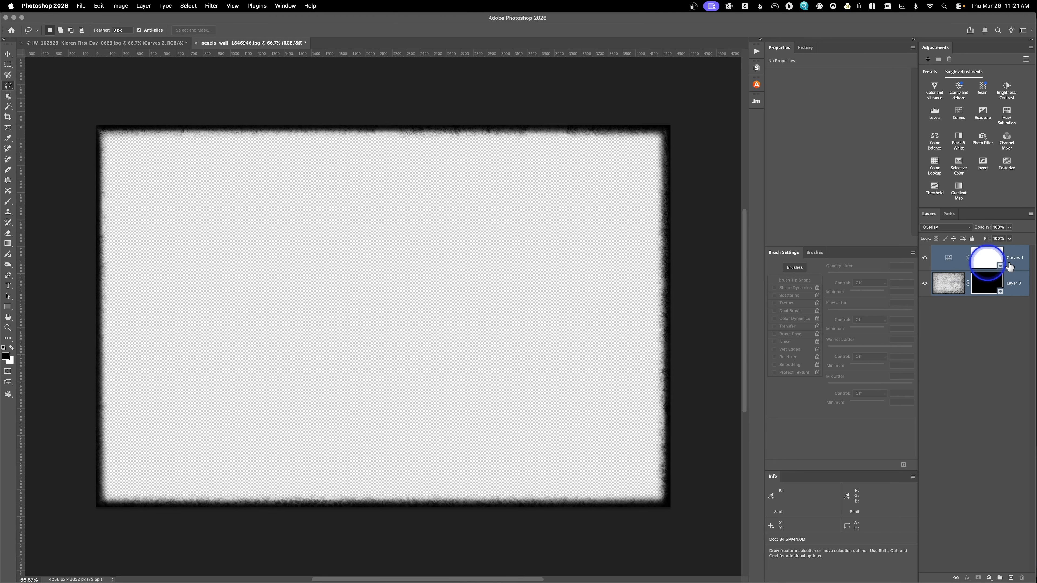
right_click(1020, 261)
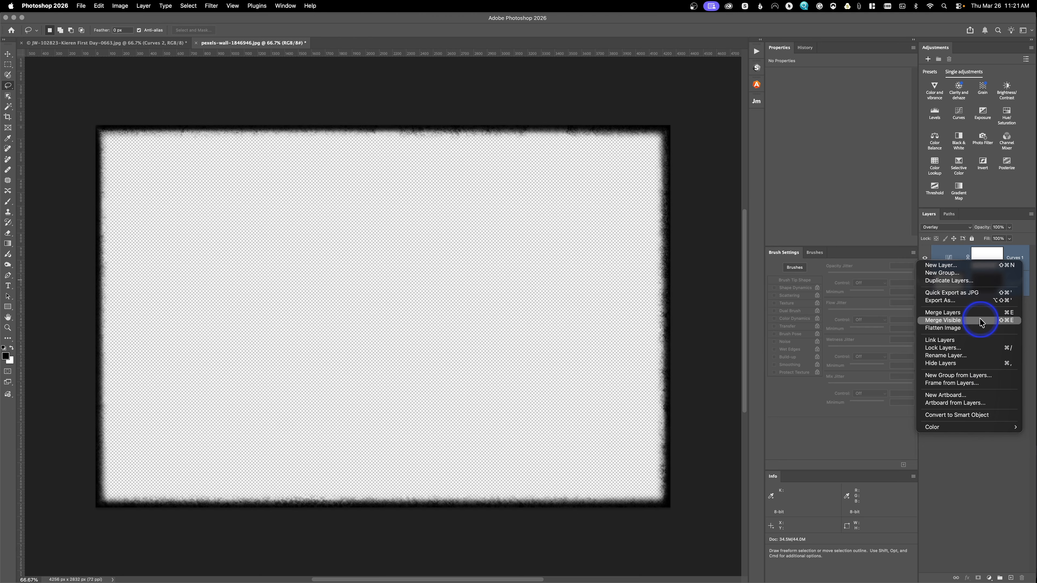
click(983, 313)
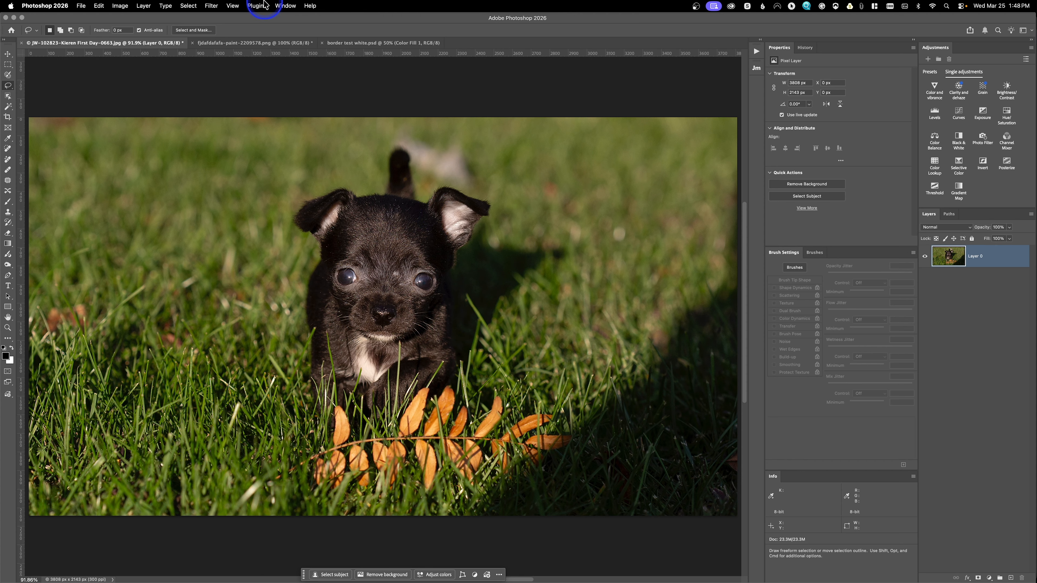
- Open the puppy photo in the Nik 8 Silver Efex plugin
click(258, 6)
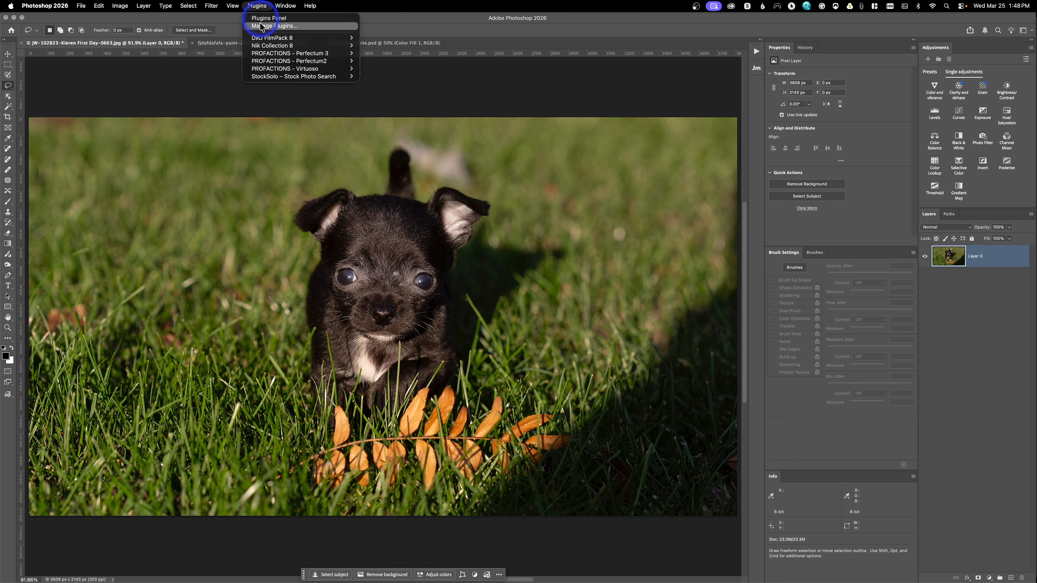
click(355, 47)
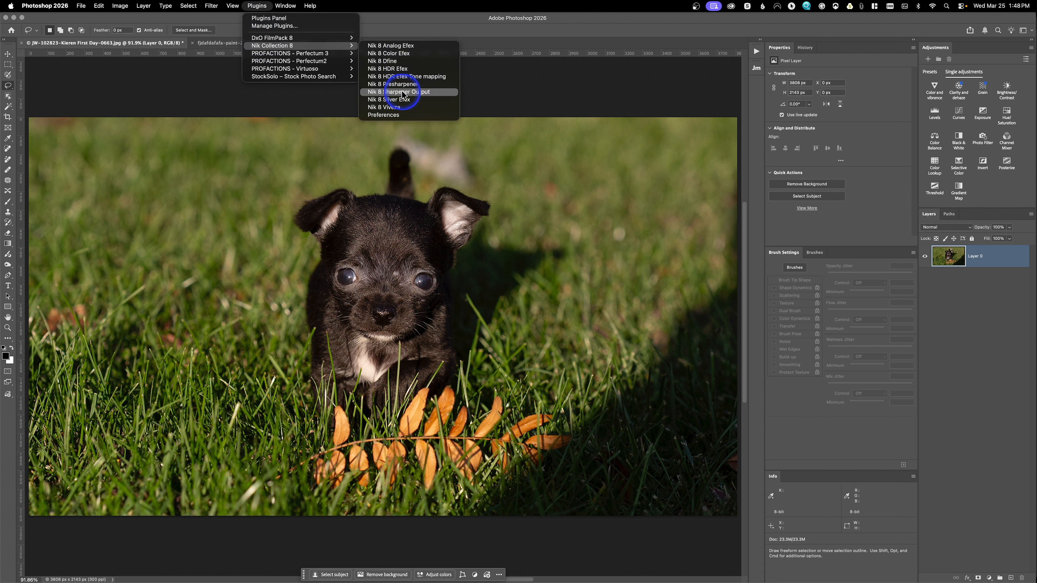
click(394, 100)
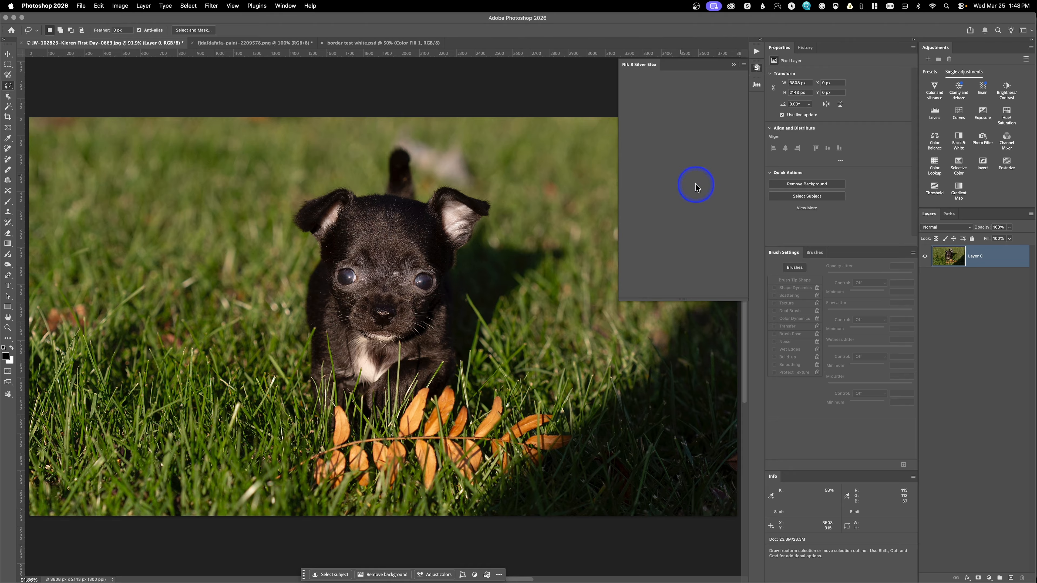
click(729, 84)
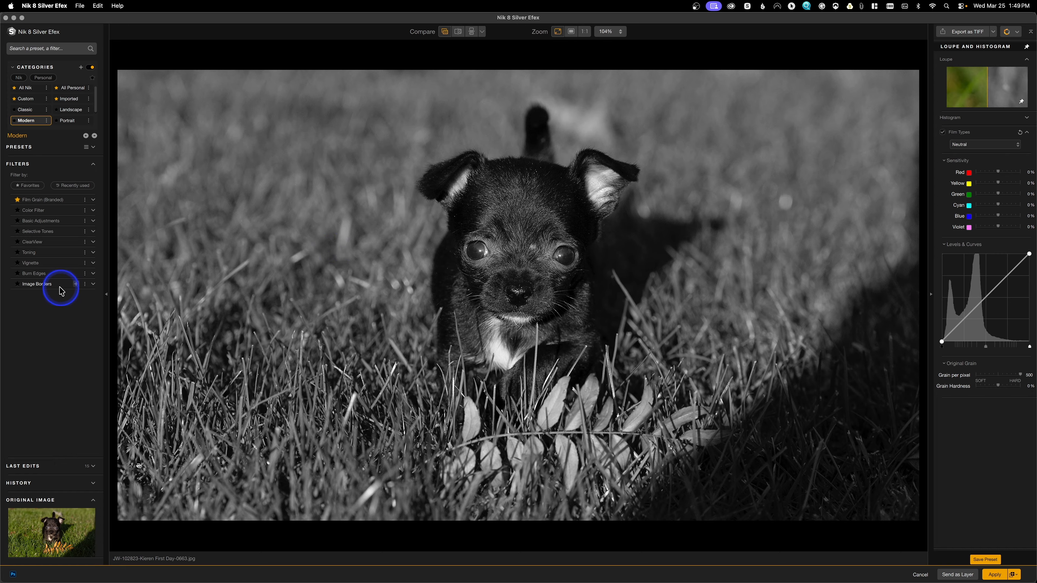
- Browse the Image Borders filter presets and add the IB12 Type 11 border to the photo
click(92, 287)
scroll(88, 318, down, 5)
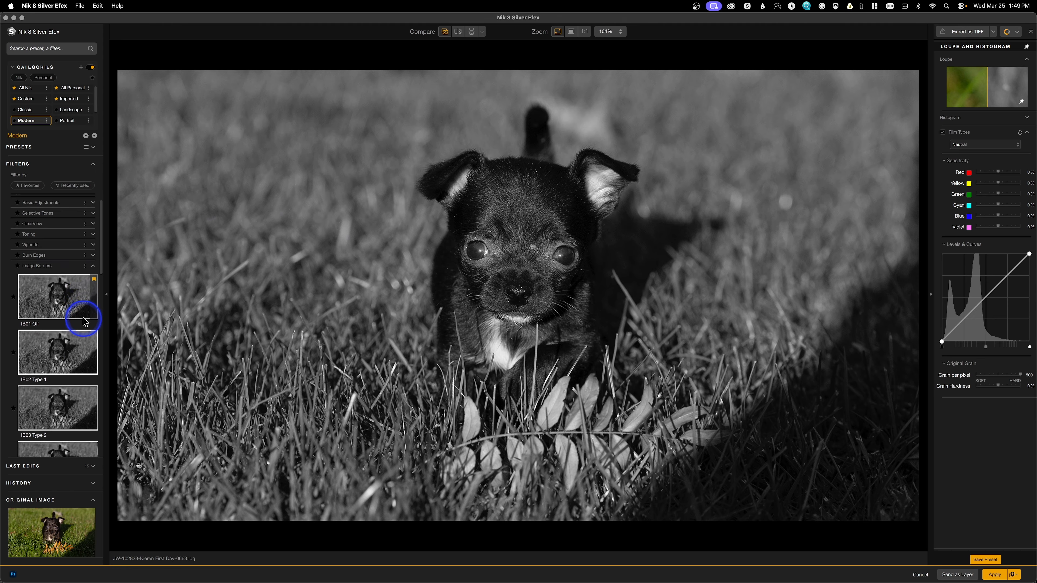
scroll(84, 322, down, 5)
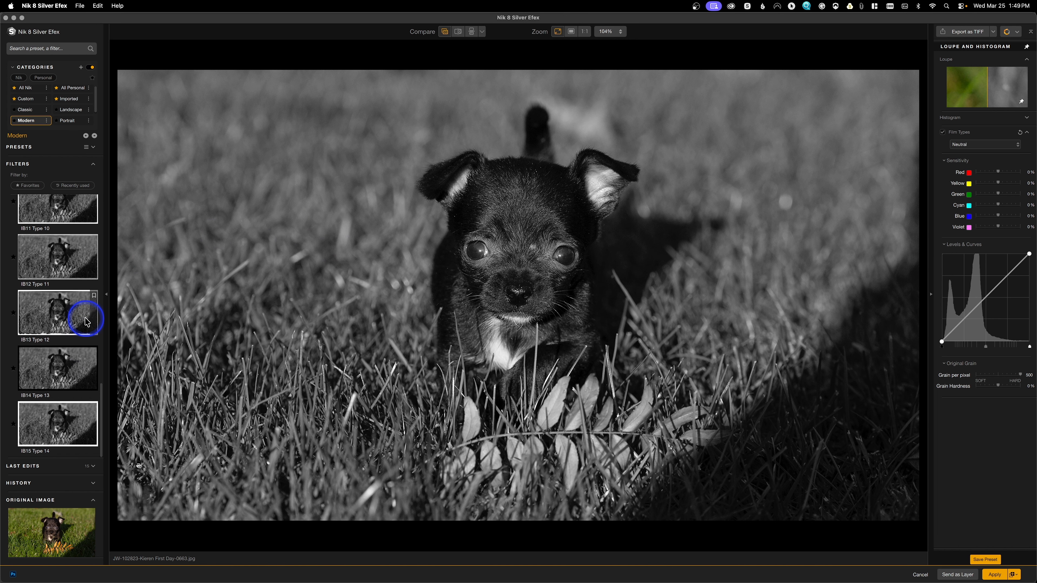
click(60, 273)
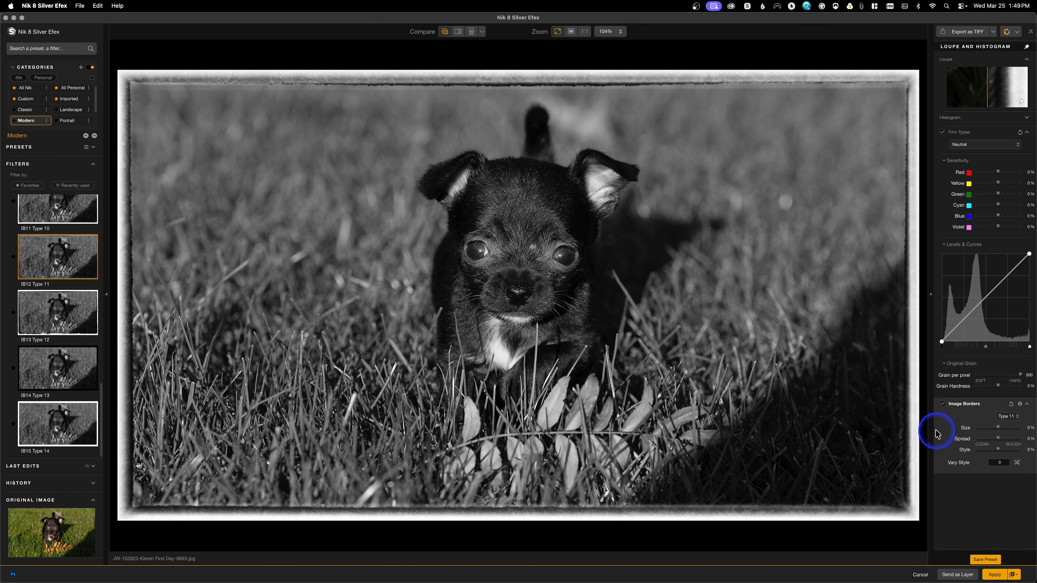
- Change the image border to Type 6, set its size to -41%, and apply the effect to the photo
click(1008, 416)
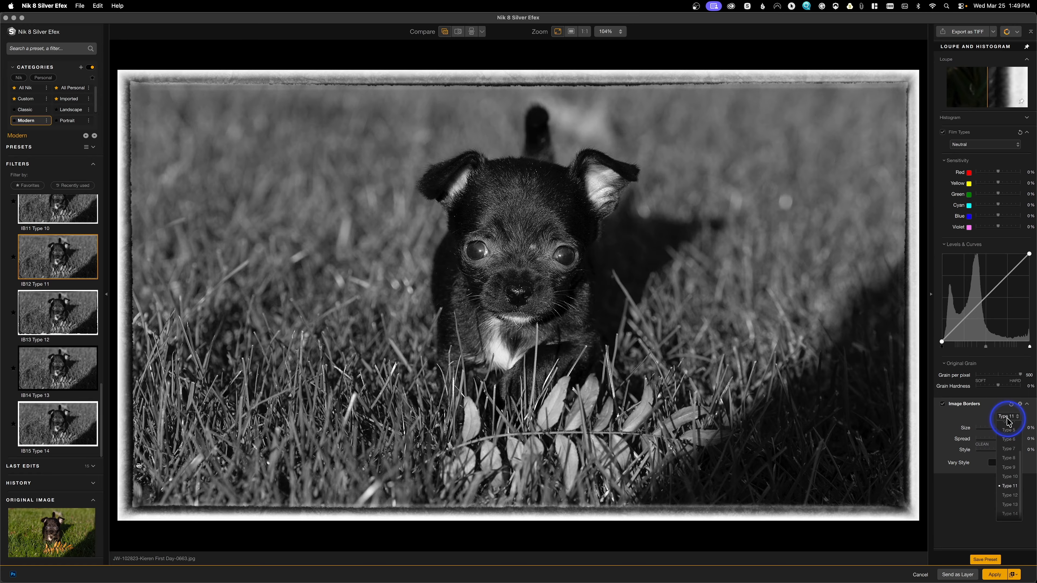
click(1013, 444)
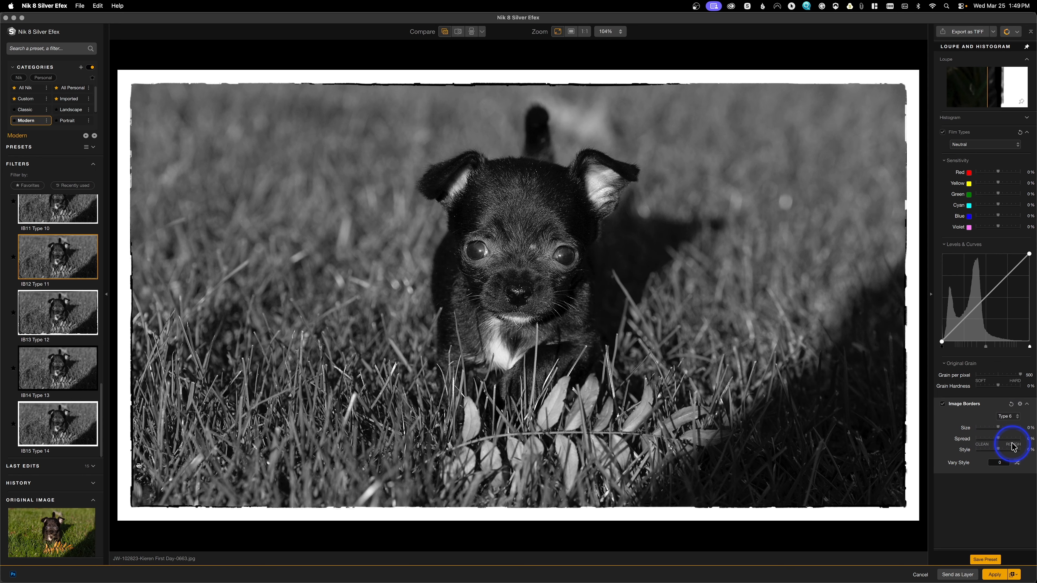
drag(997, 428, 989, 428)
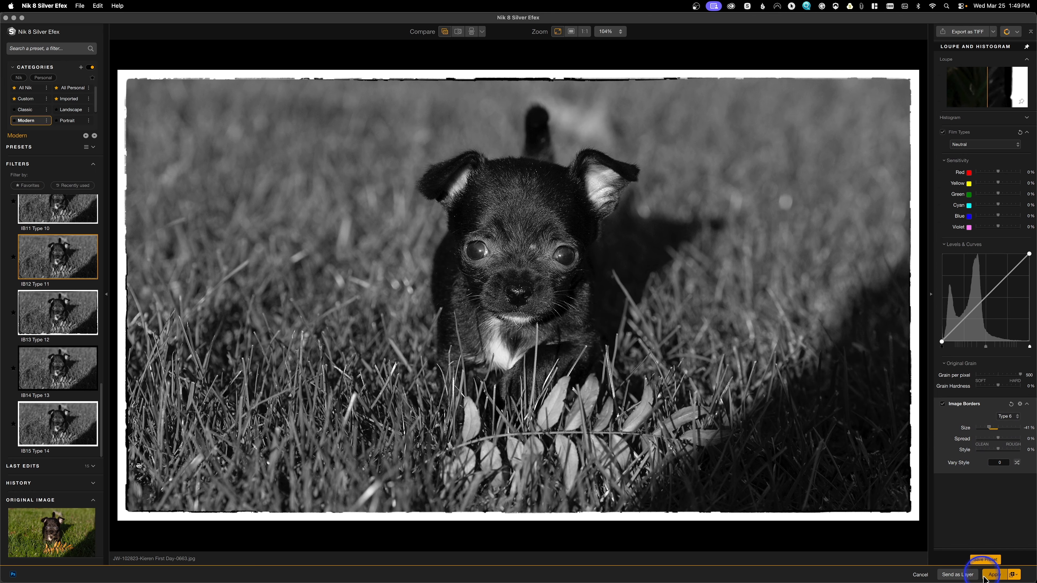
click(995, 575)
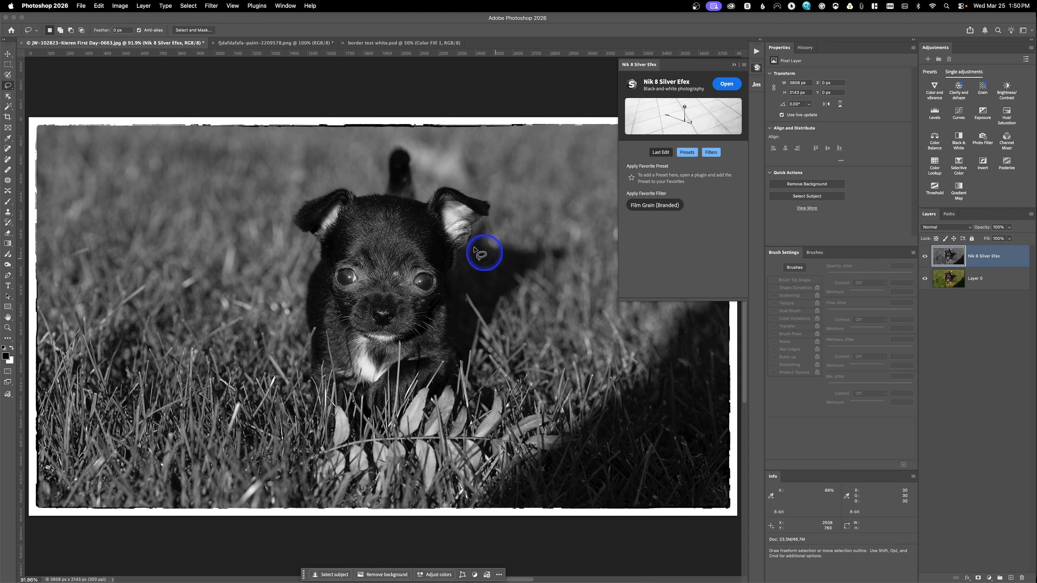
- Select the white border with the Magic Wand, inverse the selection, and mask the Silver Efex layer, inverting the mask so only its border covers the colour photo
click(8, 106)
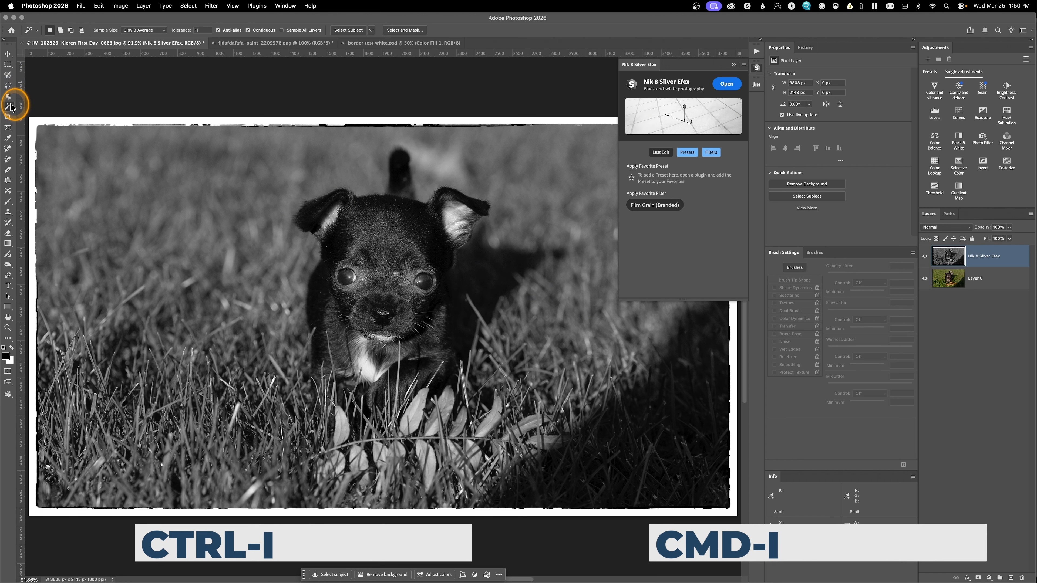
click(47, 123)
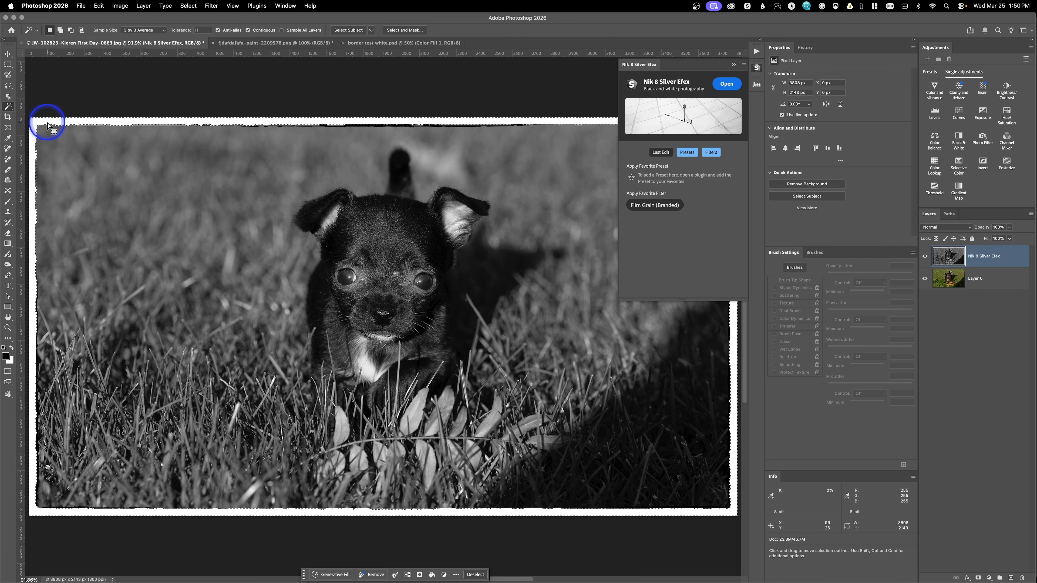
key(super+shift+i)
key(super+shift+i)
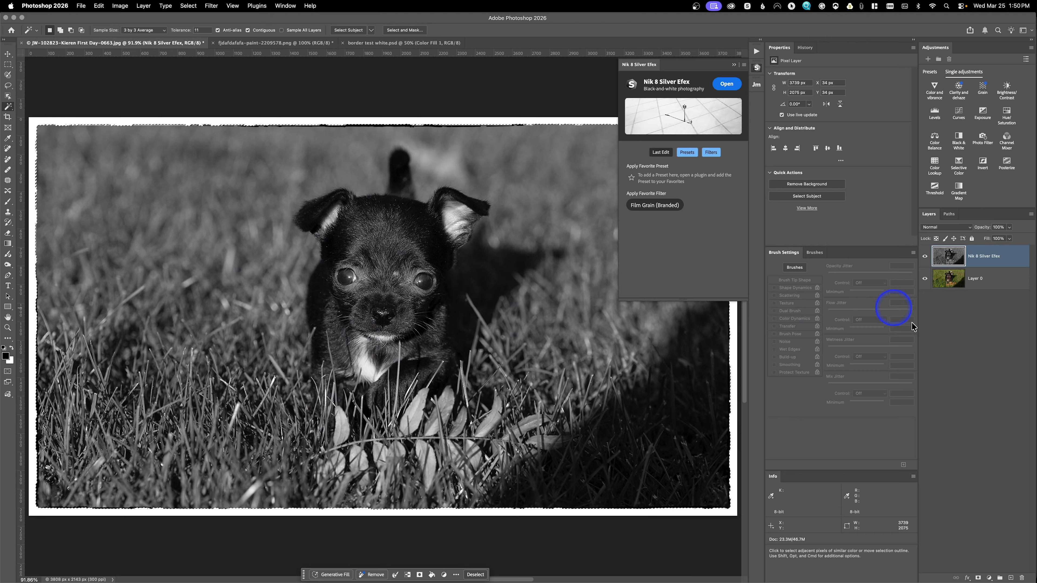
click(978, 578)
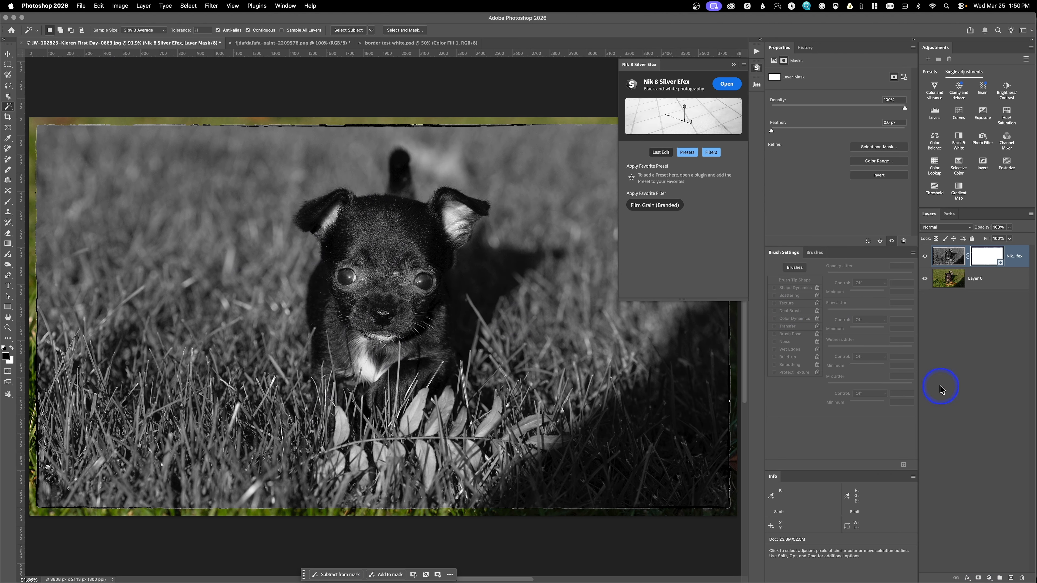
key(super+i)
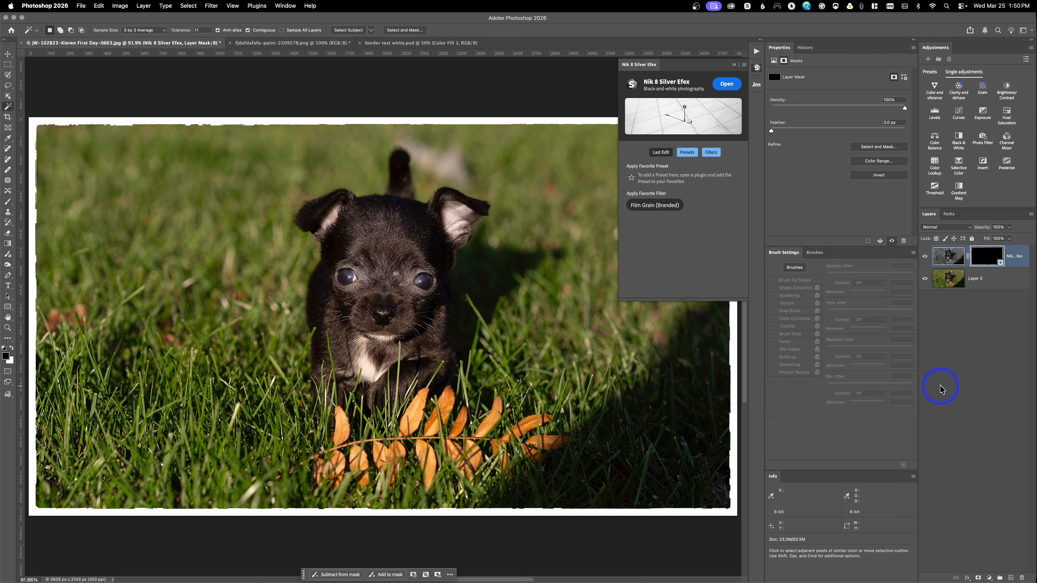
- Delete the masked Silver Efex layer and open the colour puppy photo in the Nik 8 Analog Efex plugin
drag(949, 258, 1022, 577)
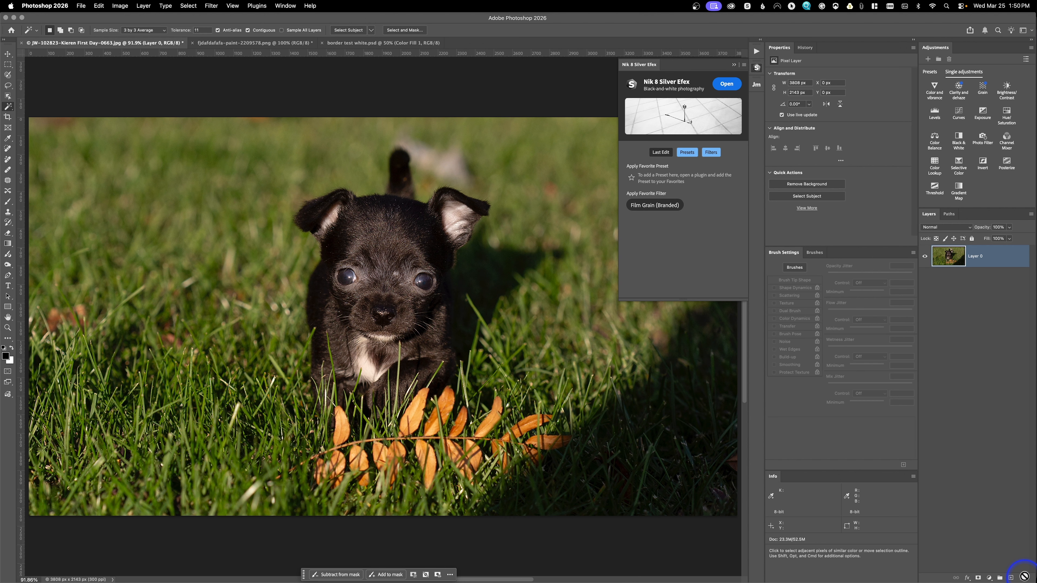
click(255, 5)
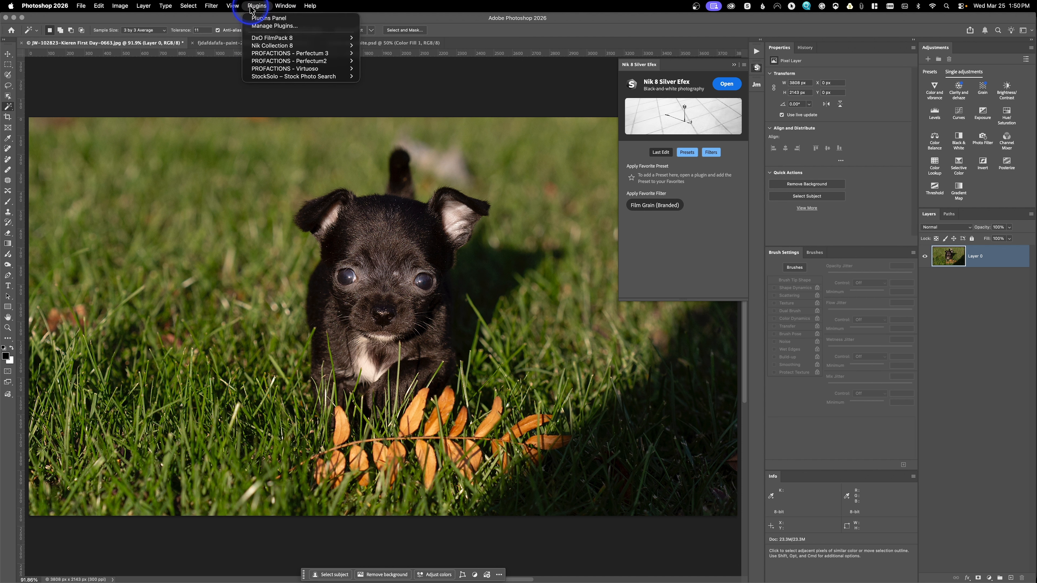
mouse_move(302, 45)
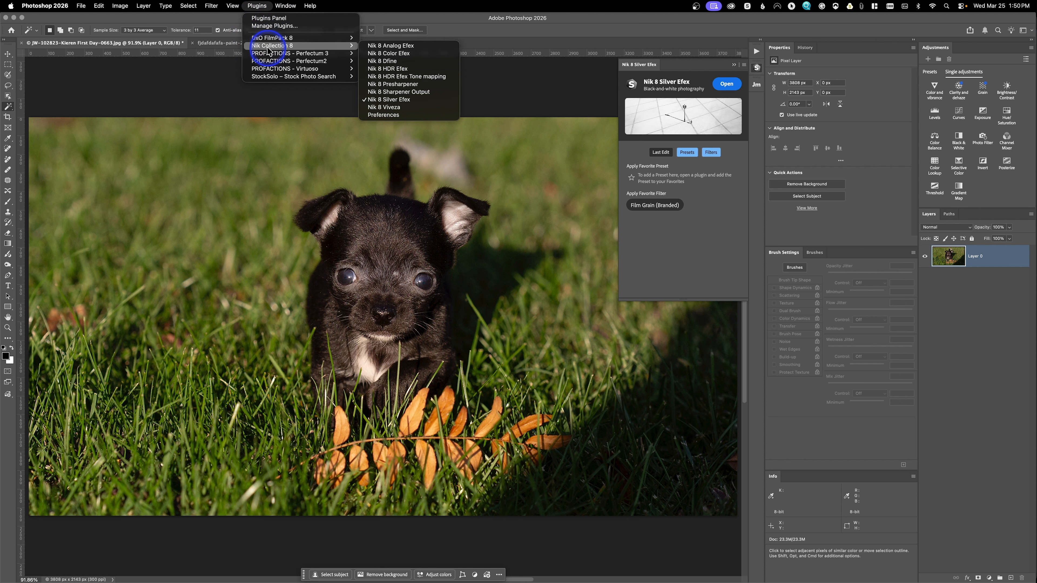
click(409, 62)
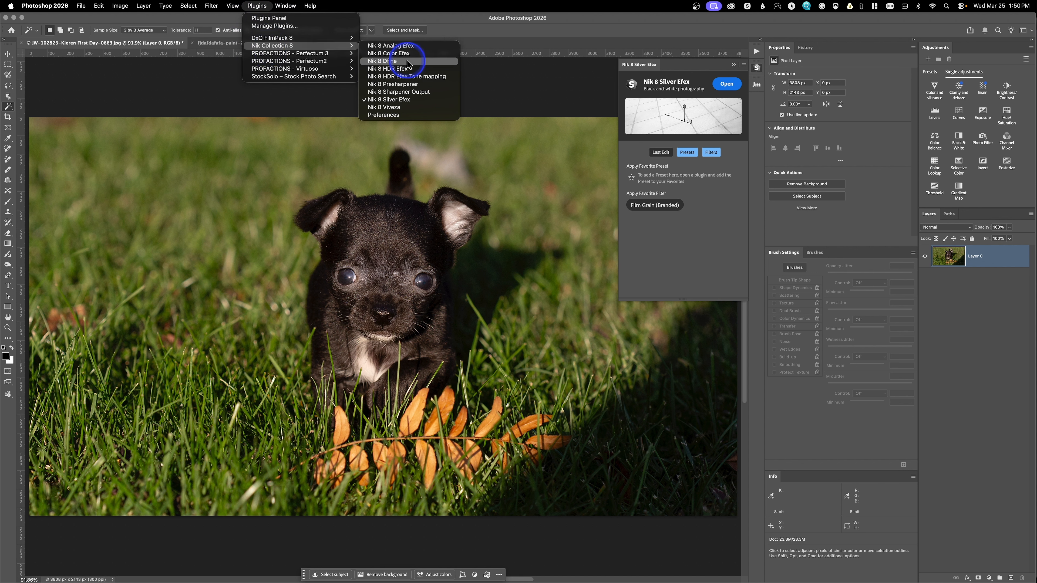
click(407, 45)
click(726, 101)
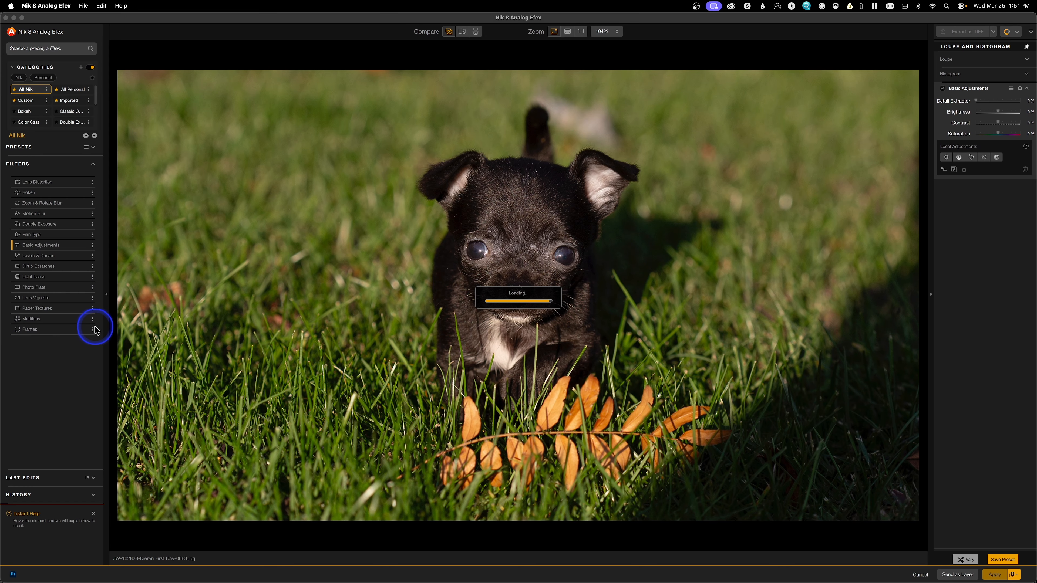
- Add the Frames filter to the puppy photo and try a frame from the Filmstrip set
mouse_move(93, 330)
click(84, 331)
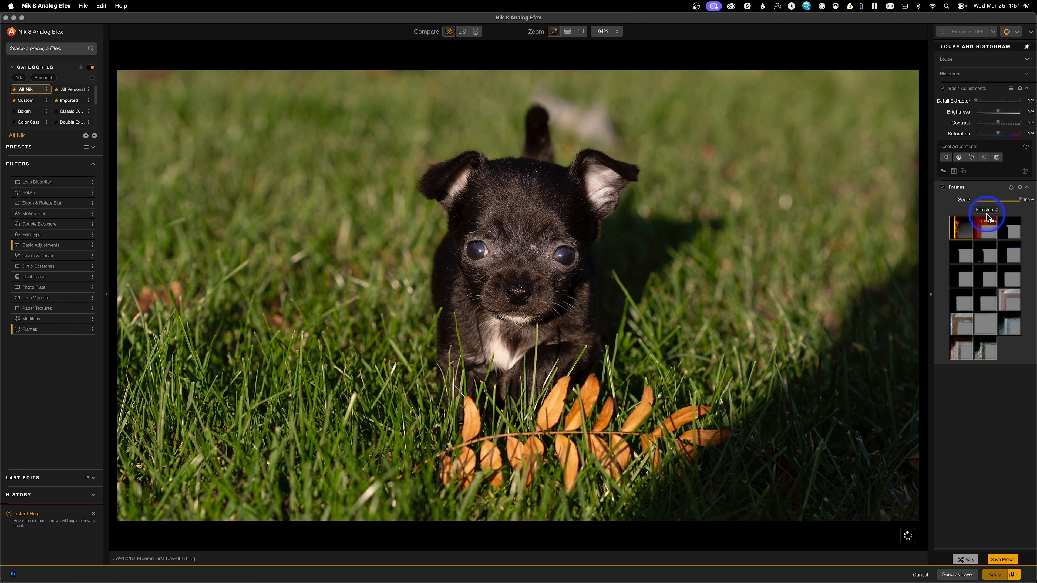
click(1010, 279)
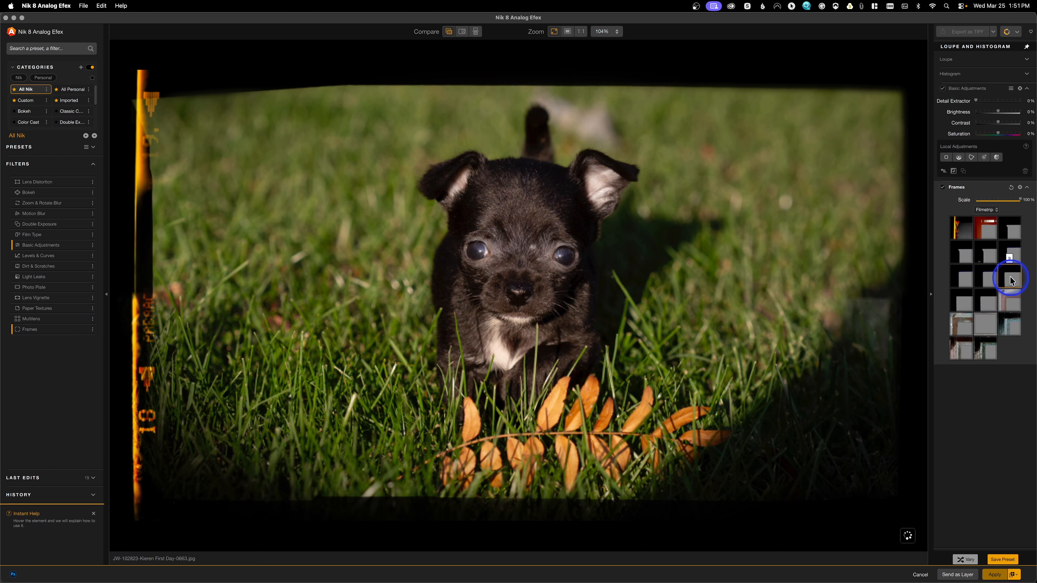
- Switch the frame set to White and choose the last frame in it for the photo
click(994, 211)
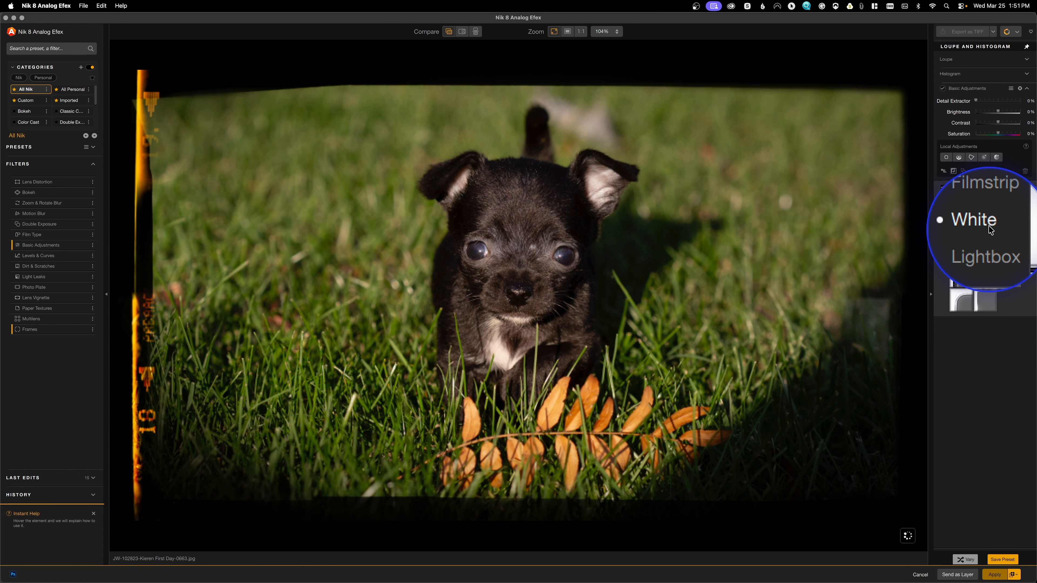
click(988, 228)
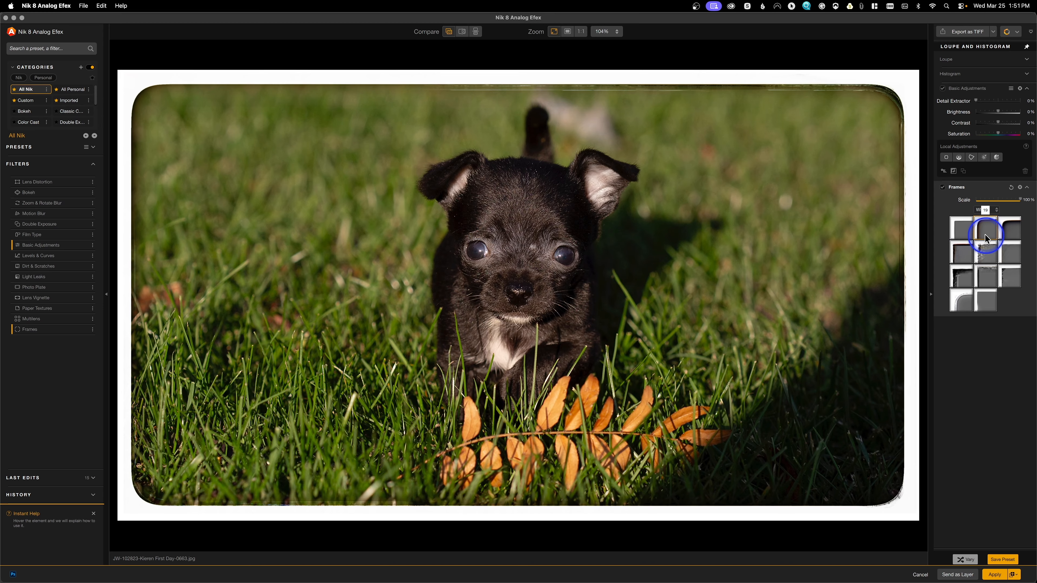
click(985, 297)
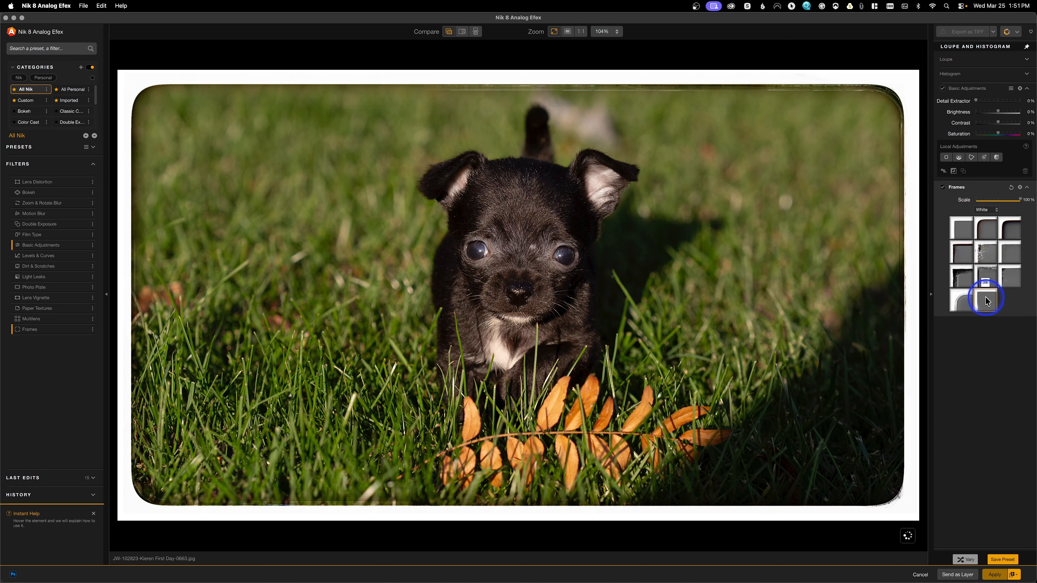